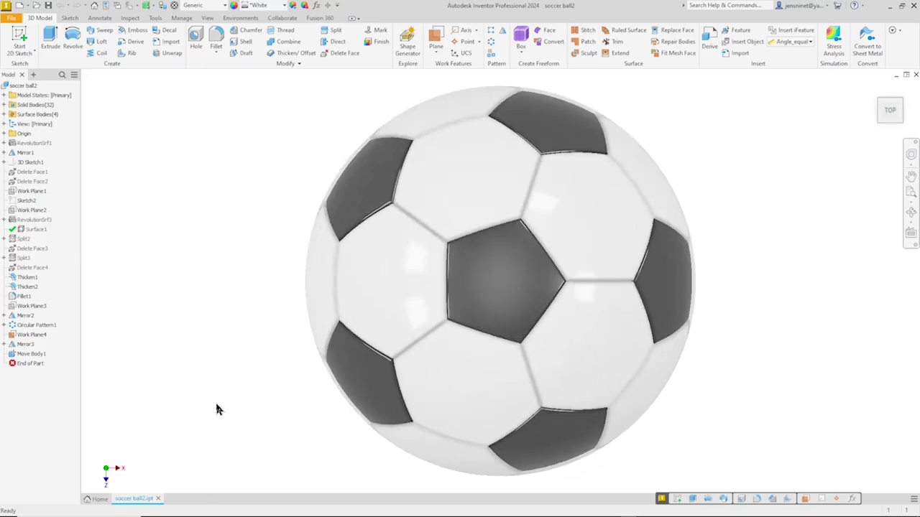
View the finished soccer ball from the front and right sides
key("F6")
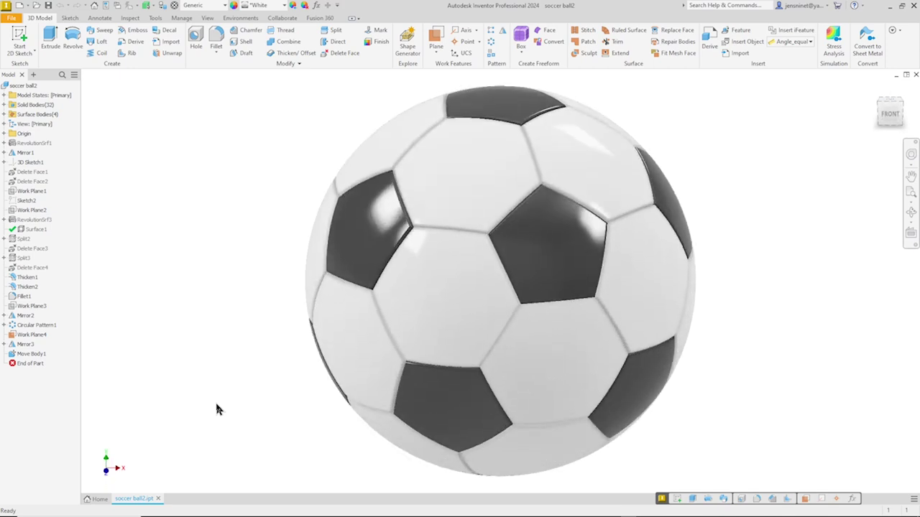
key("Right")
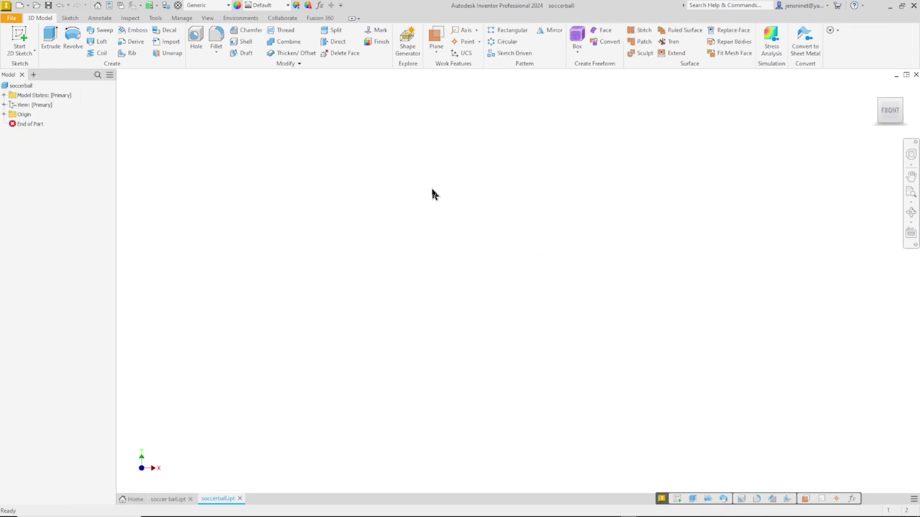
Start a sketch on the XY plane and draw a pentagon centred on the origin
key("s")
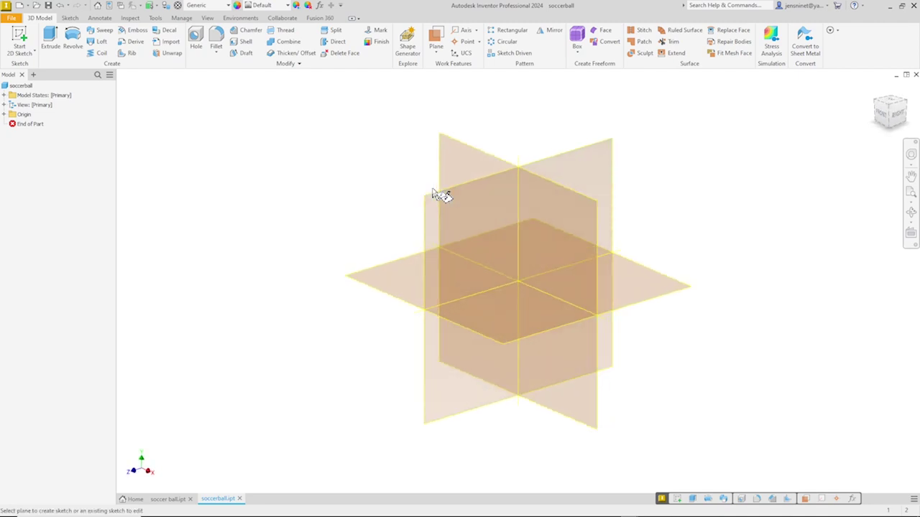
left_click(384, 282)
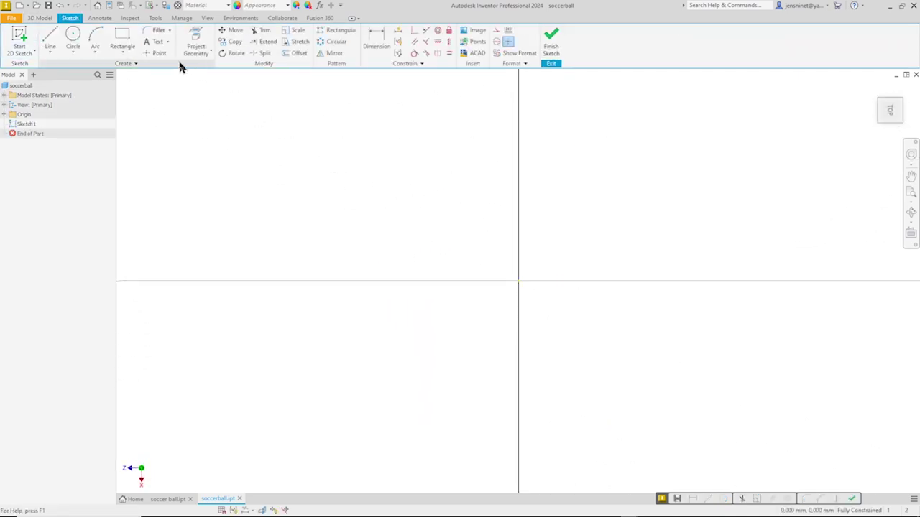
left_click(124, 53)
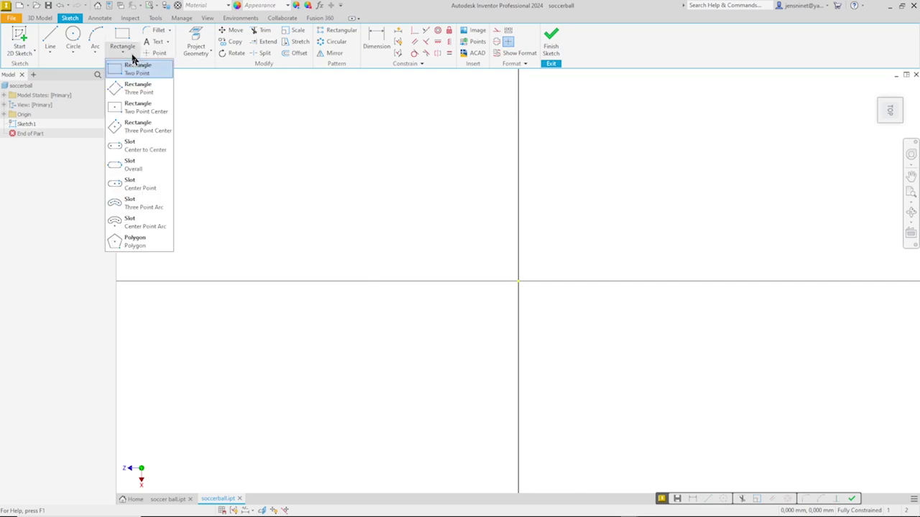
left_click(134, 242)
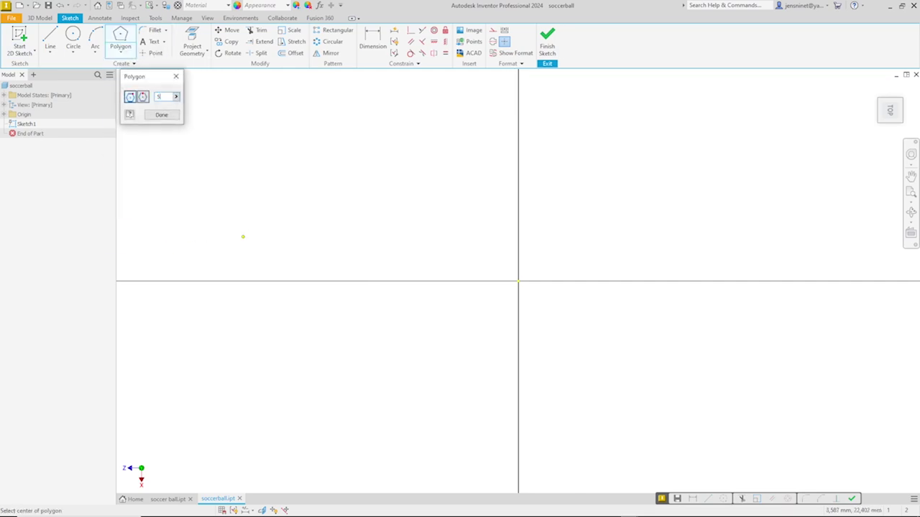
left_click(518, 280)
left_click(594, 223)
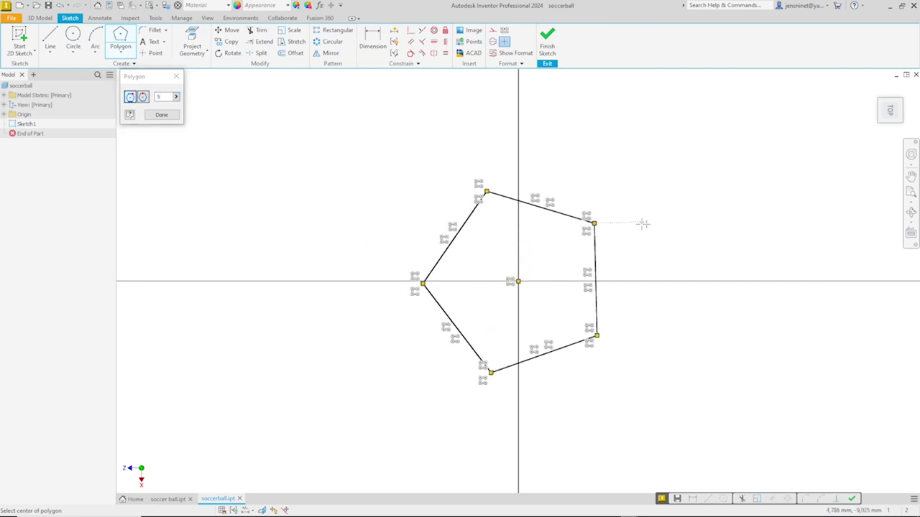
key("Escape")
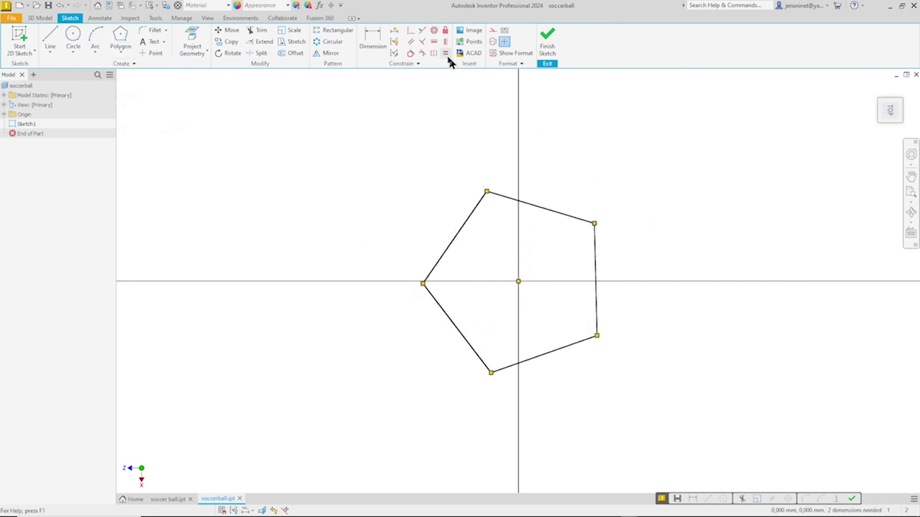
Make the pentagon's bottom edge horizontal and dimension it to 22
left_click(442, 44)
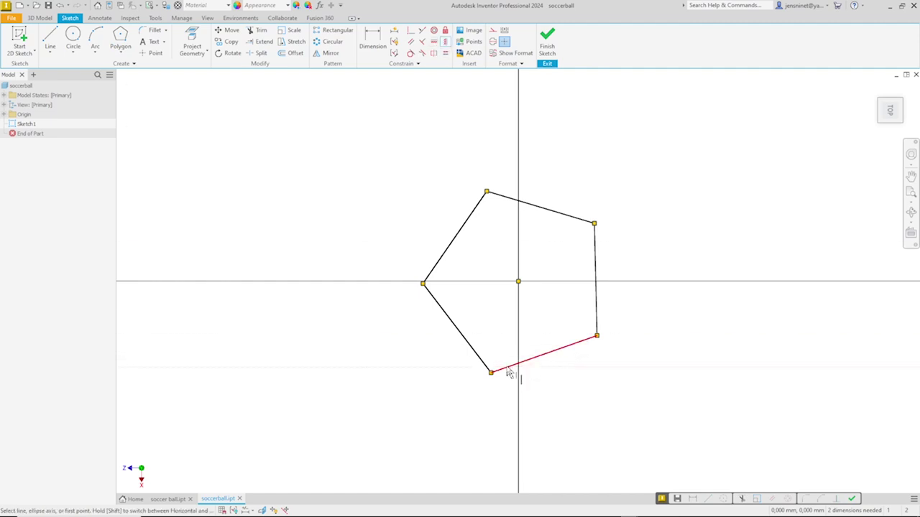
left_click(513, 364)
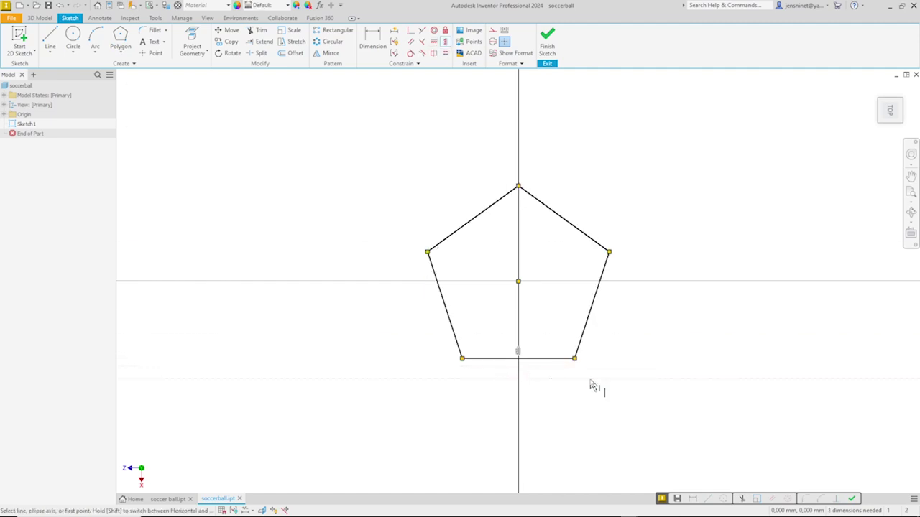
right_click(645, 375)
left_click(612, 385)
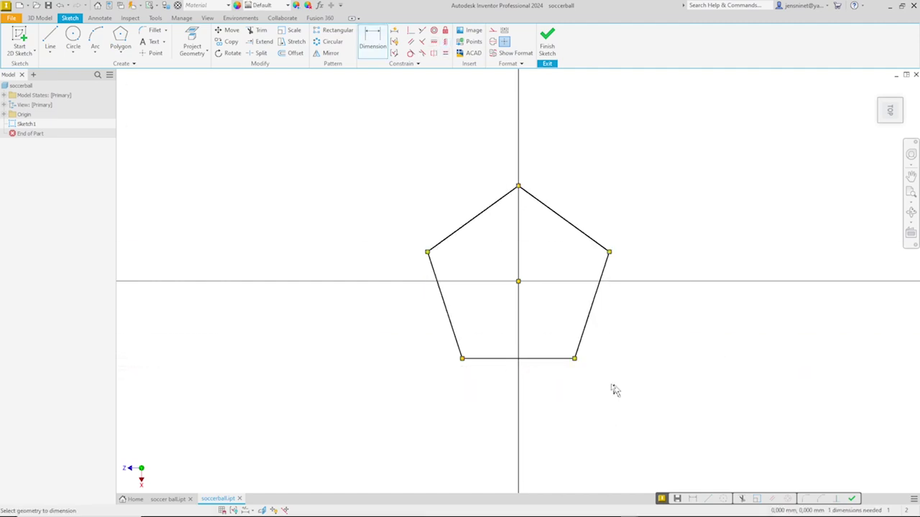
left_click(554, 359)
left_click(554, 385)
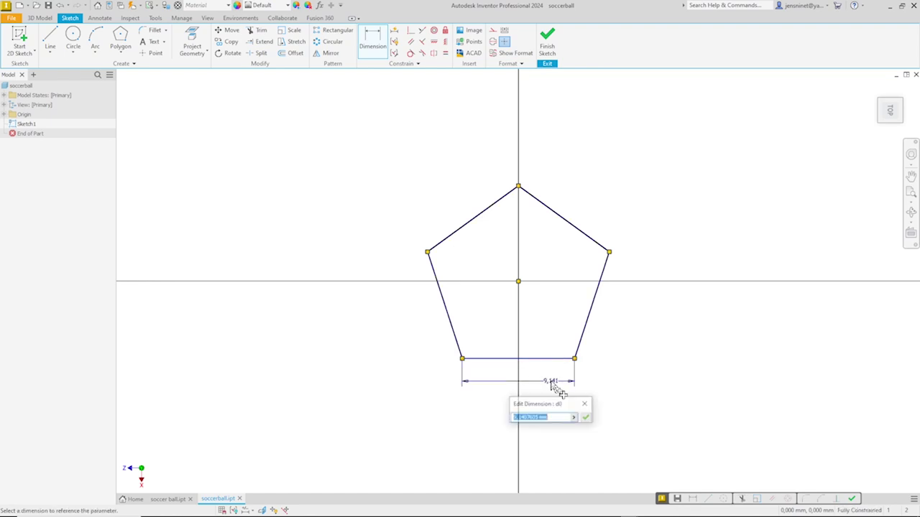
type("22")
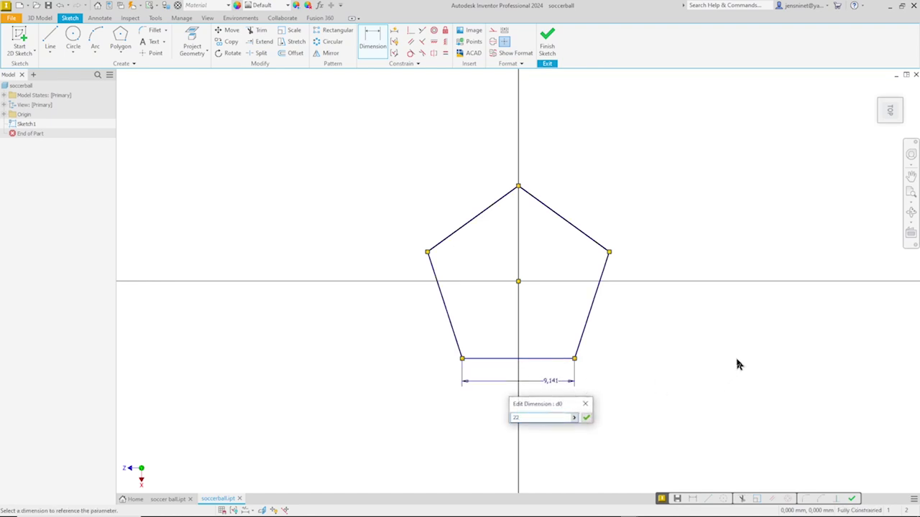
key("Return")
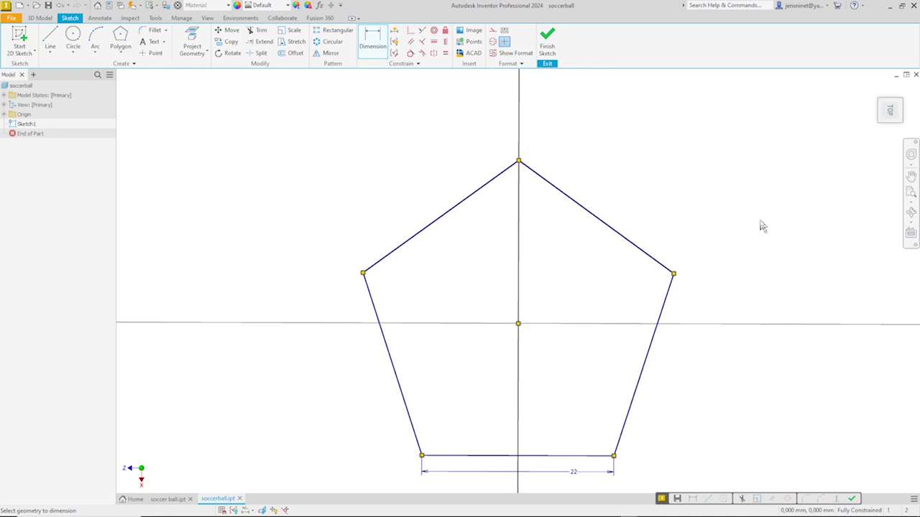
Draw a slanted line up and right from the pentagon's top vertex
scroll(682, 199, "down", 3)
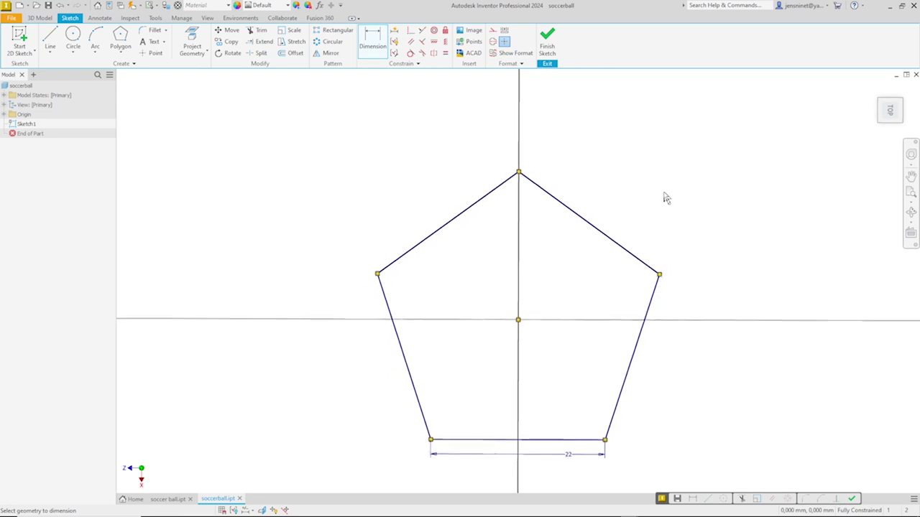
right_click(664, 197)
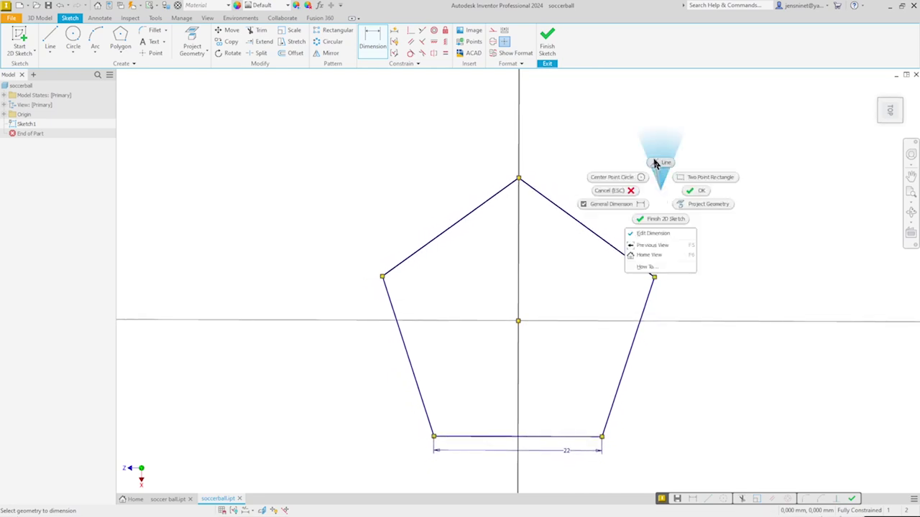
left_click(656, 163)
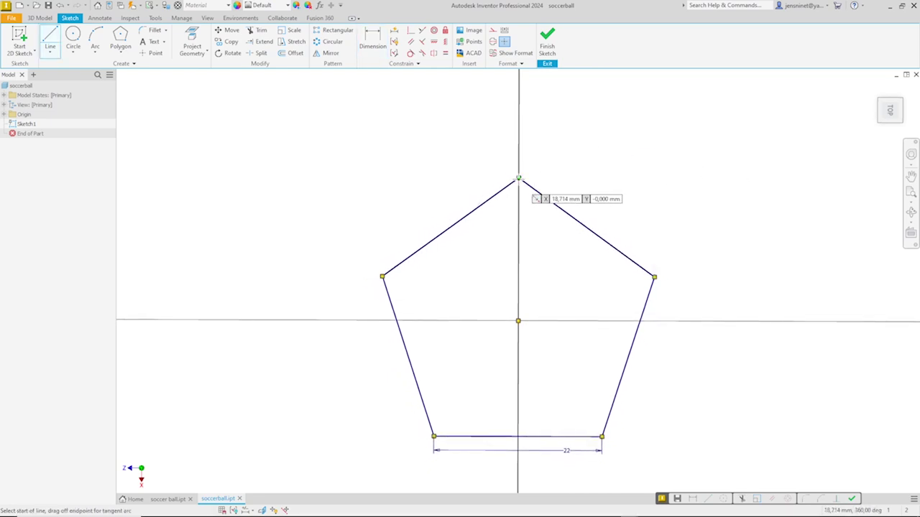
left_click(518, 178)
left_click(562, 82)
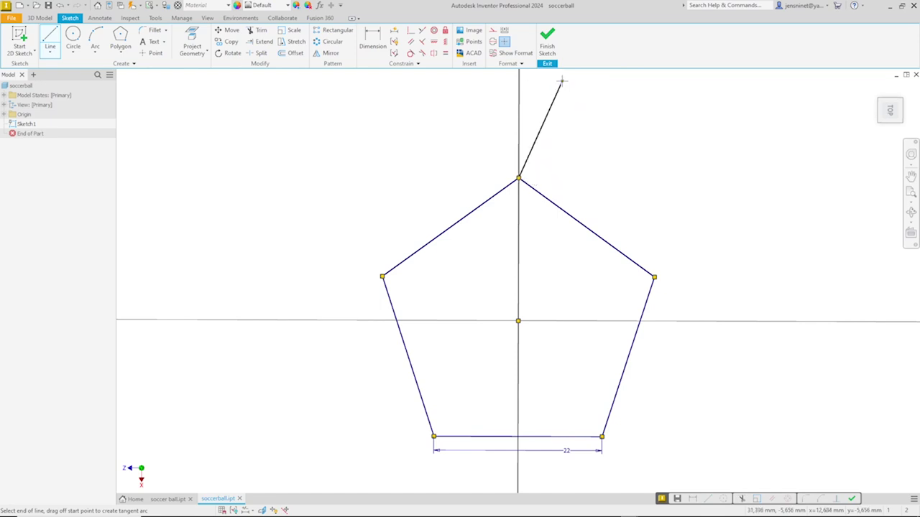
key("Escape")
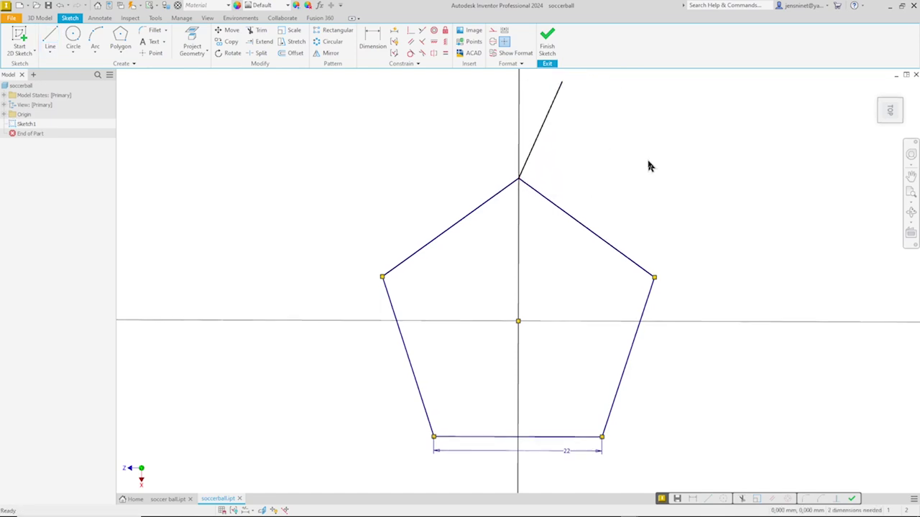
Constrain the slanted line equal in length to a pentagon edge
scroll(649, 164, "down", 1)
left_click(445, 53)
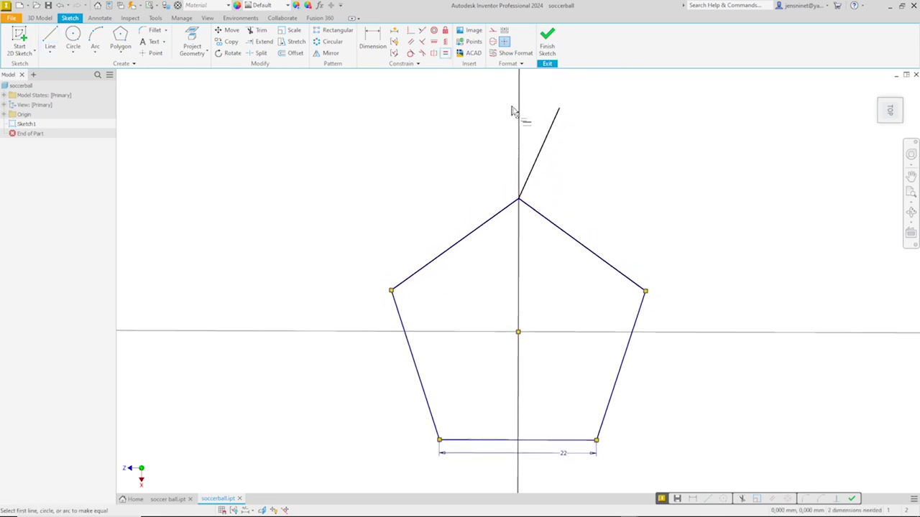
left_click(536, 160)
left_click(560, 228)
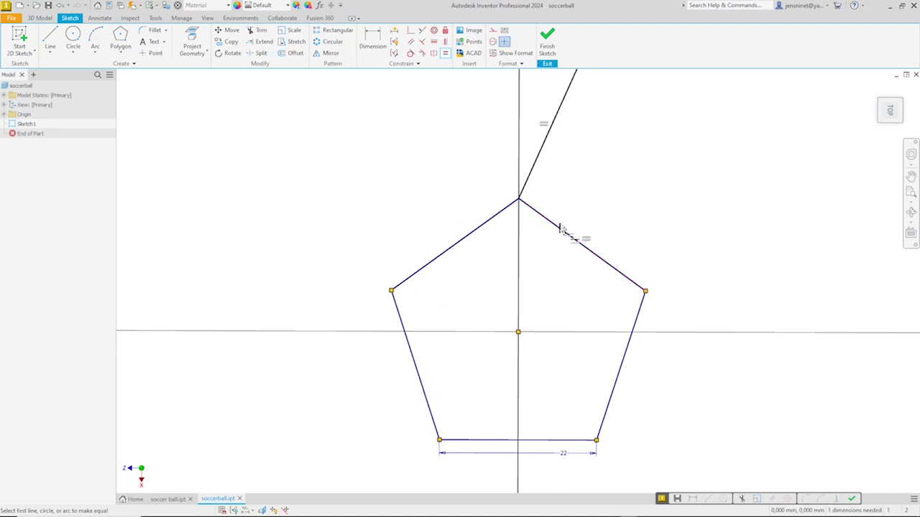
key("Escape")
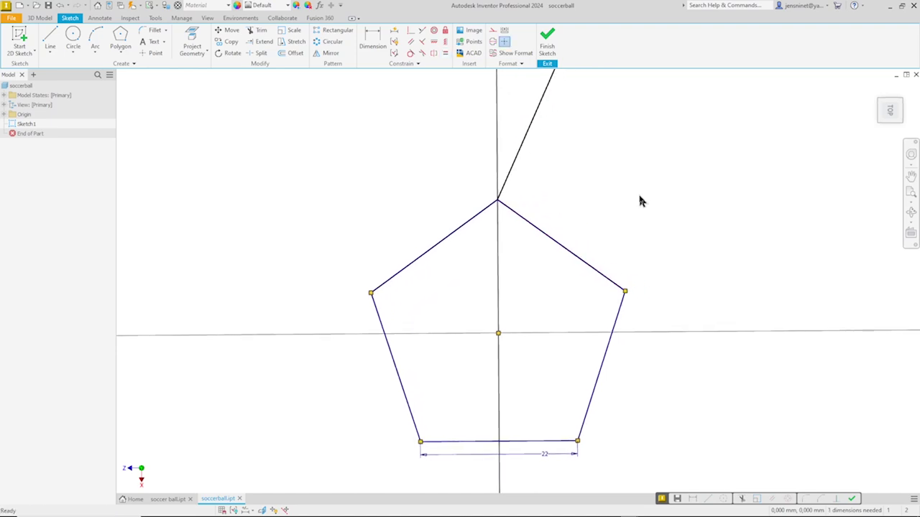
Dimension the angle between the slanted line and right pentagon edge to 120°, then finish the sketch
right_click(624, 196)
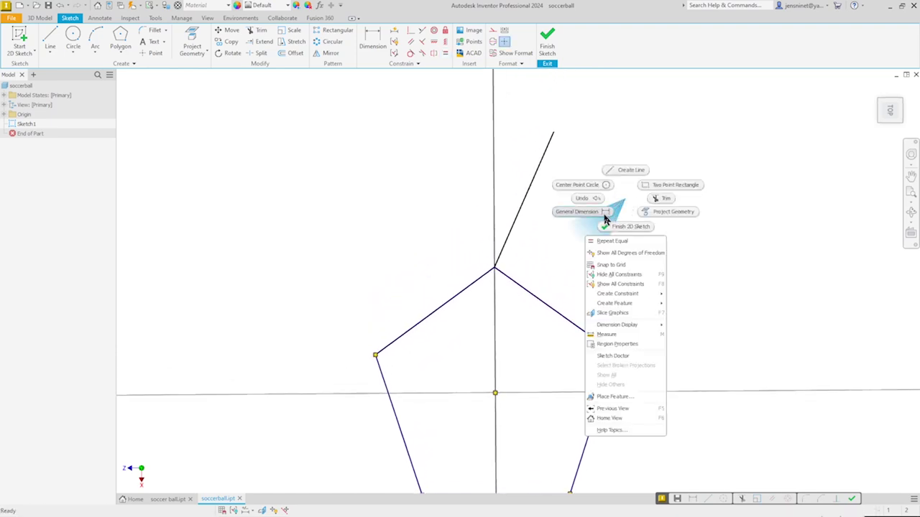
left_click(600, 211)
left_click(515, 231)
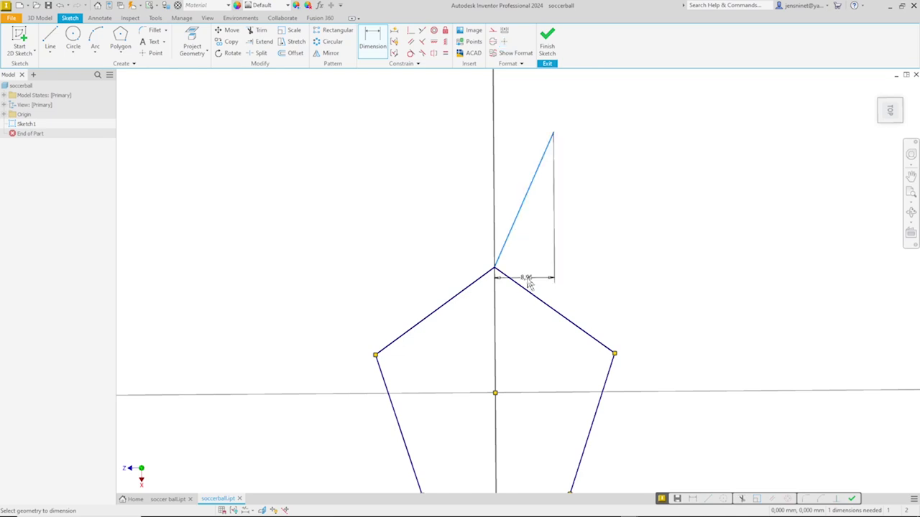
left_click(524, 294)
left_click(543, 263)
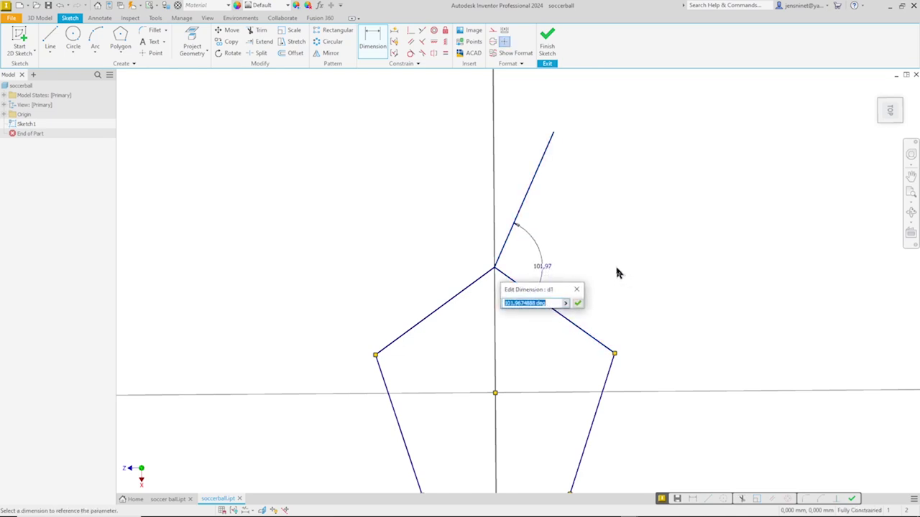
type("120")
key("Return")
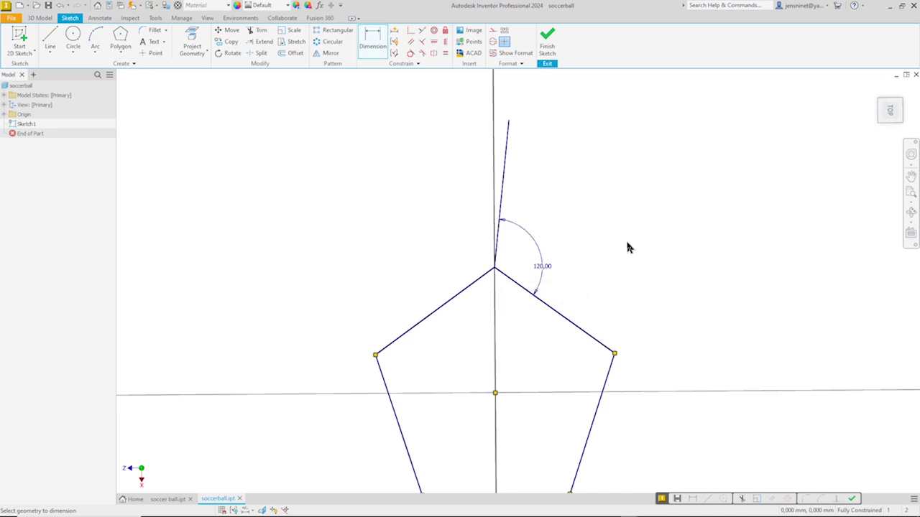
key("Escape")
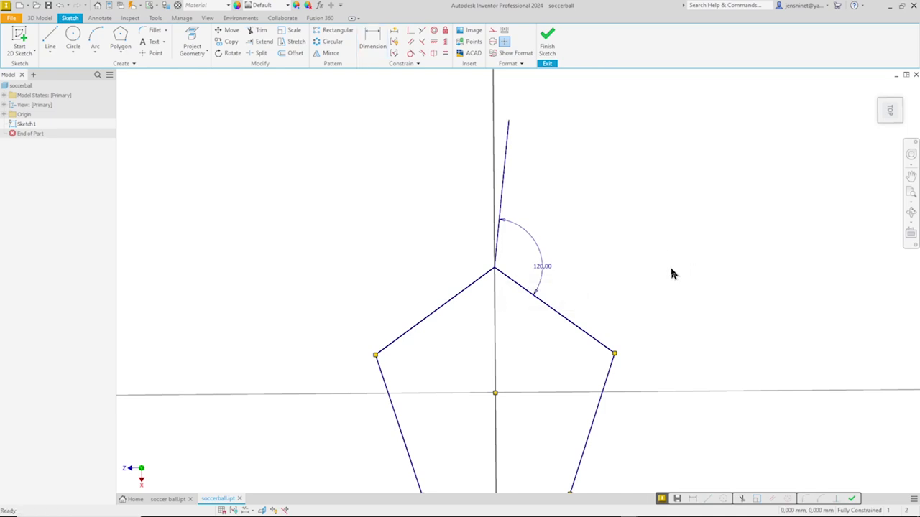
left_click(547, 44)
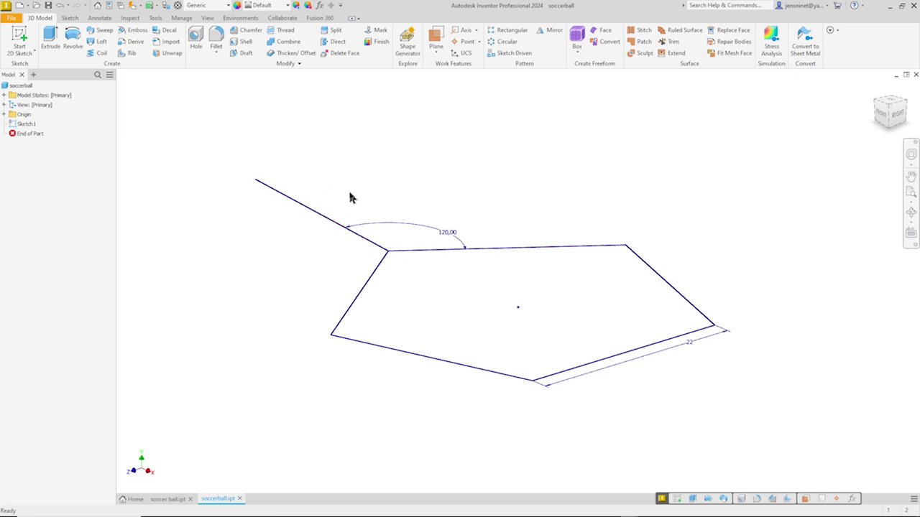
Revolve the slanted line 120° about the pentagon's top edge as a surface
left_click(73, 41)
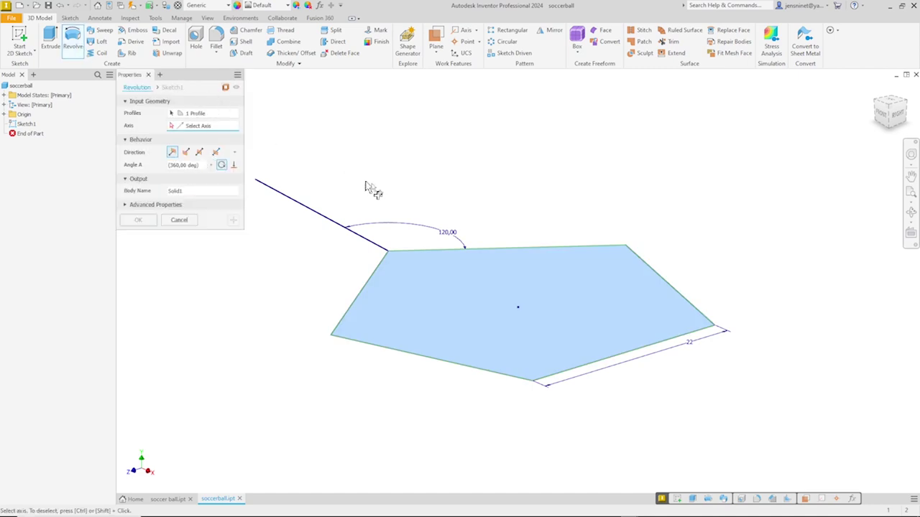
left_click(234, 115)
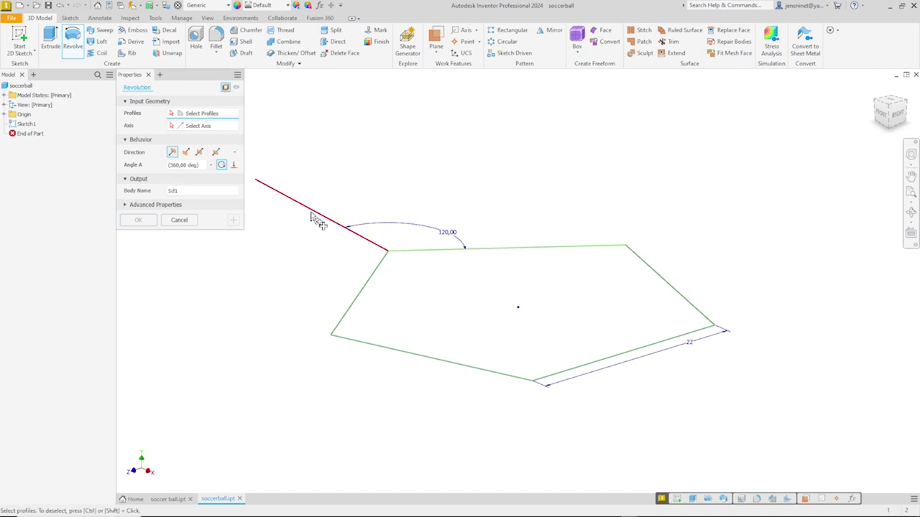
left_click(312, 209)
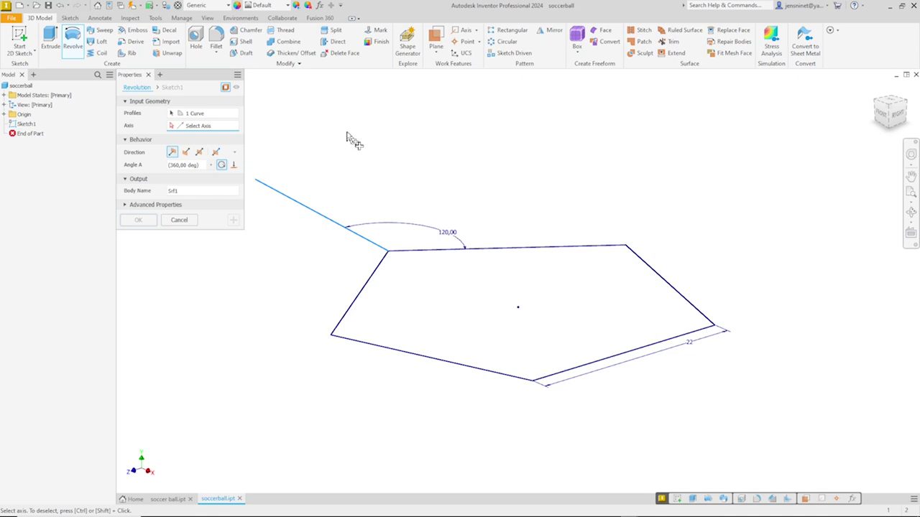
left_click(483, 248)
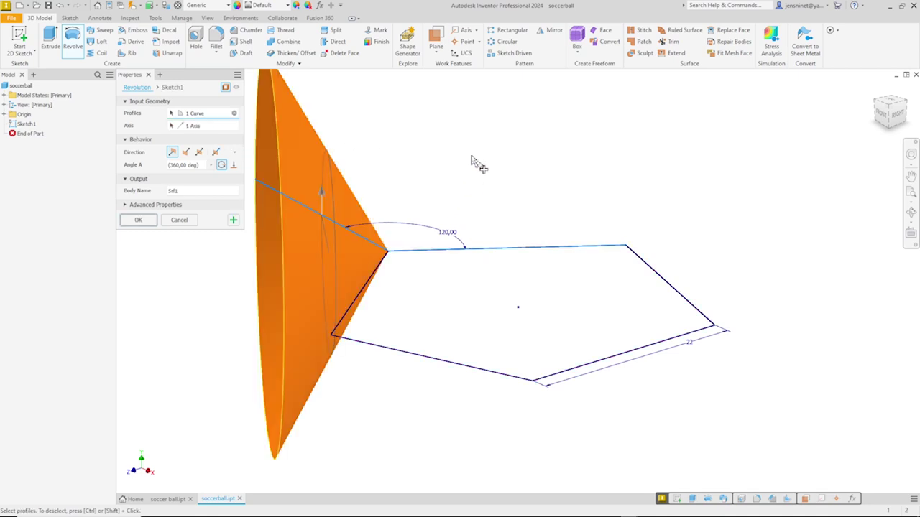
key("F5")
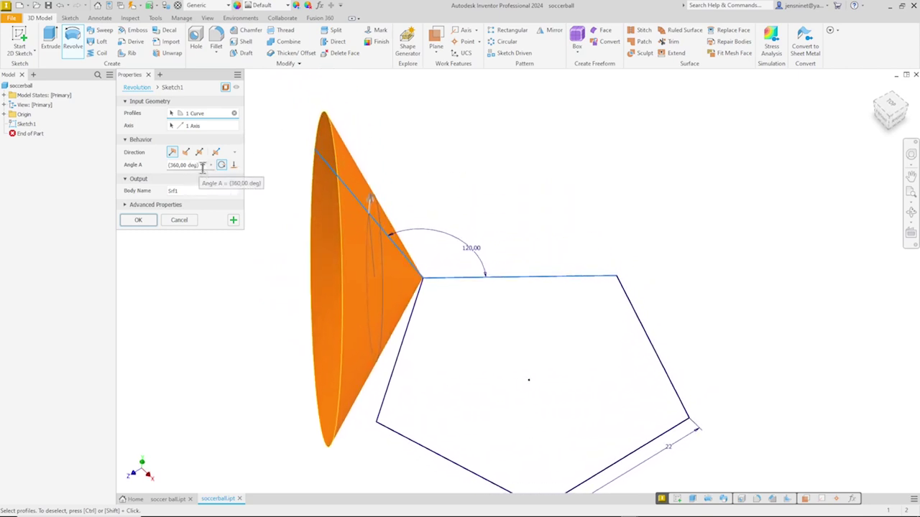
left_click(203, 165)
type("120")
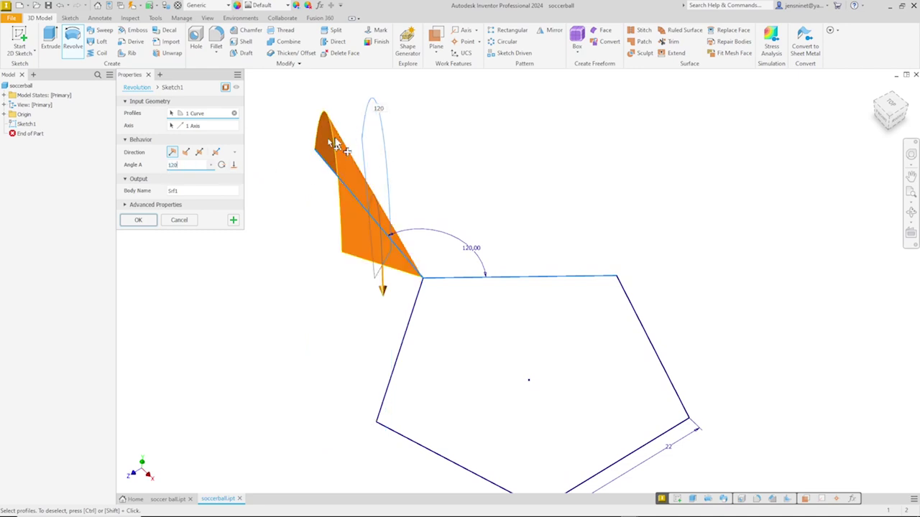
left_click(141, 220)
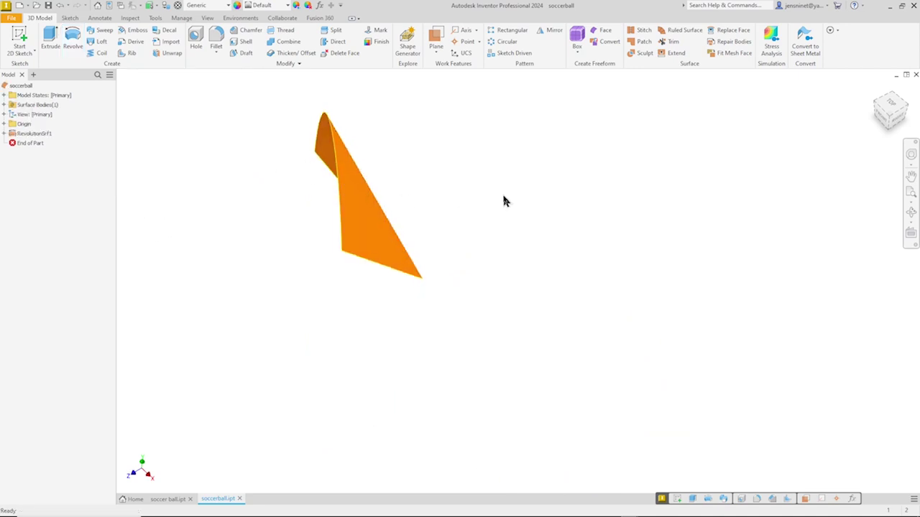
Make Sketch1 under RevolutionSrf1 visible and orbit to see the pentagon beside the surface
left_click(4, 134)
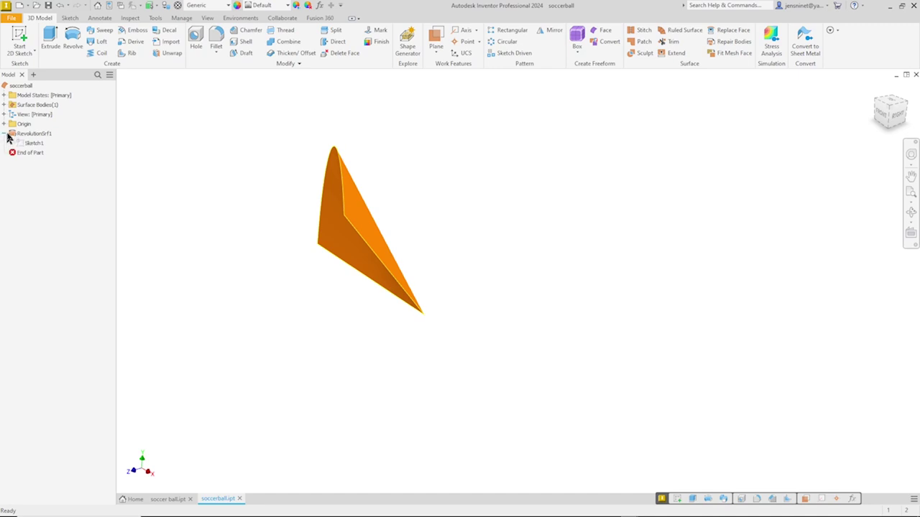
right_click(32, 146)
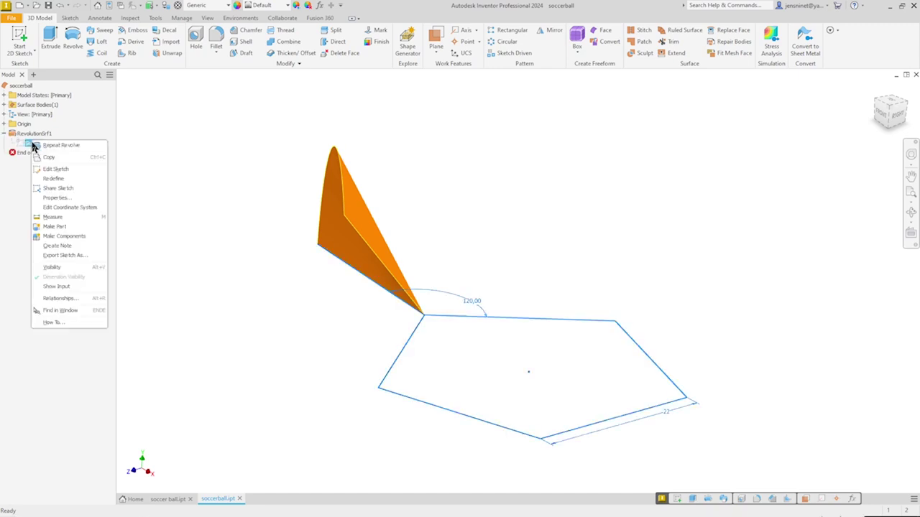
left_click(50, 266)
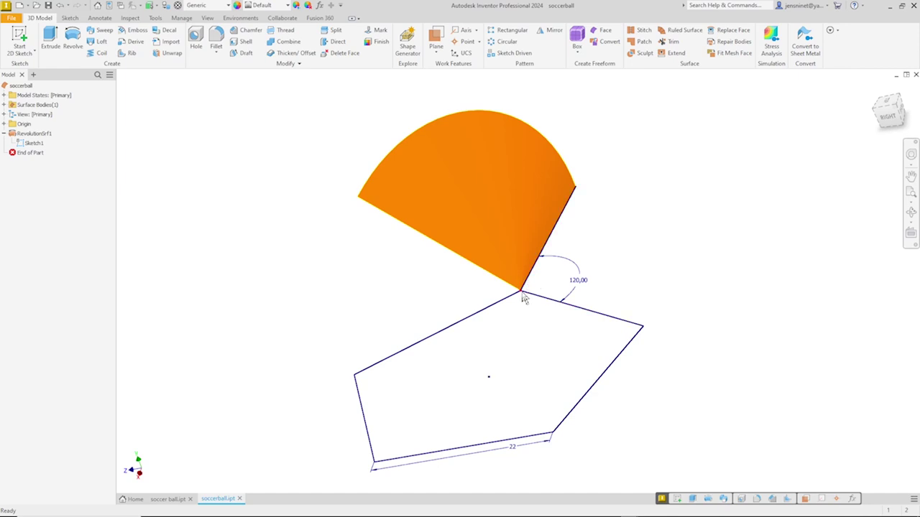
mouse_move(582, 269)
middle_mouse_down("shift")
mouse_move(589, 258)
mouse_move(529, 262)
middle_mouse_up("shift")
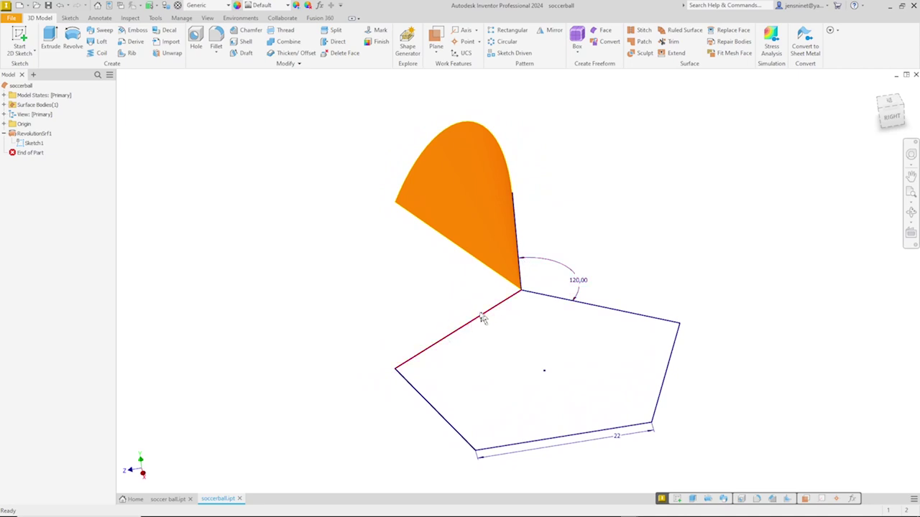
left_click(552, 30)
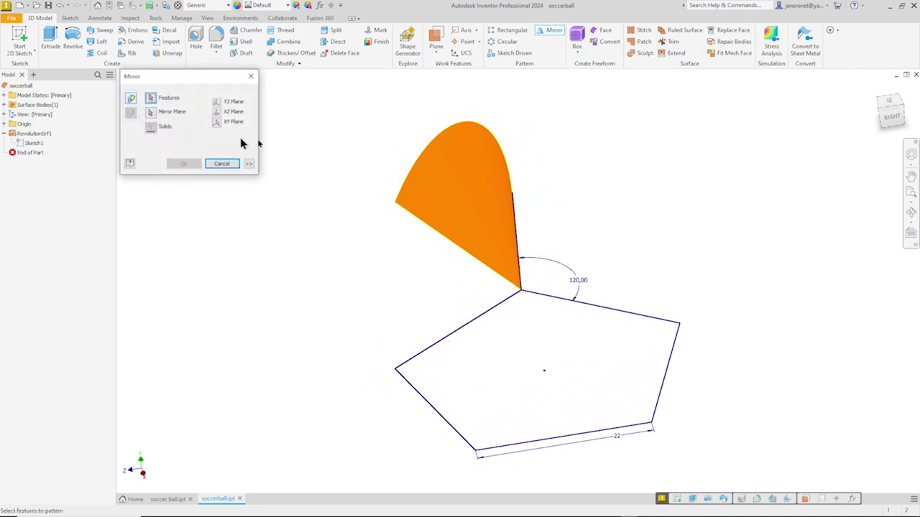
Mirror RevolutionSrf1 across the XY Plane and orbit to inspect both surfaces
left_click(428, 180)
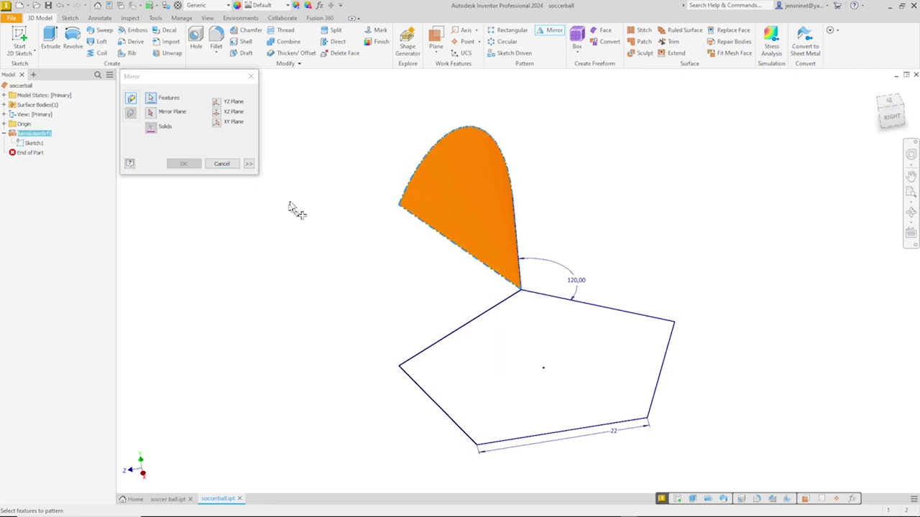
left_click(219, 126)
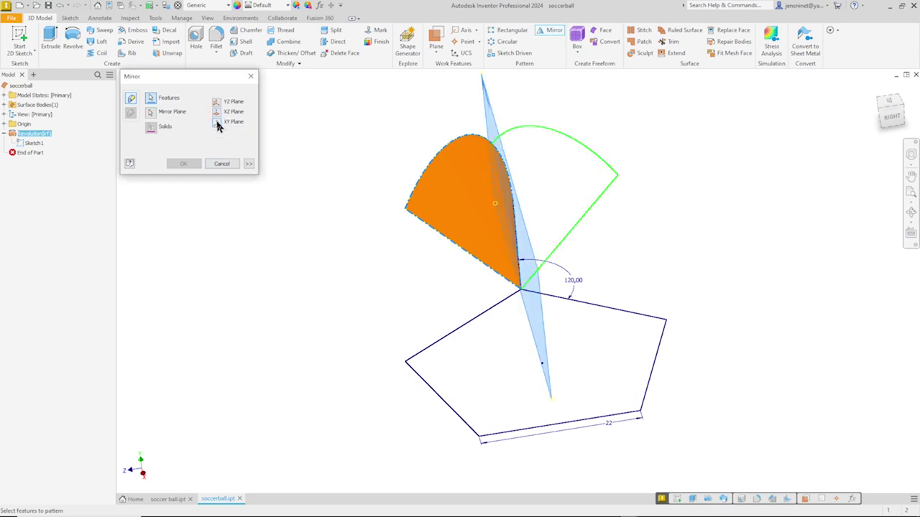
left_click(194, 164)
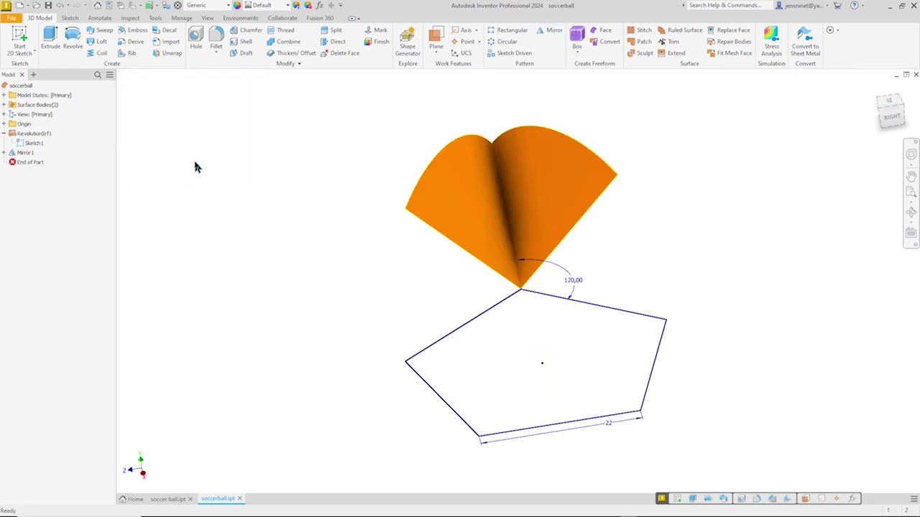
middle_click_drag(650, 246, 659, 245, "shift")
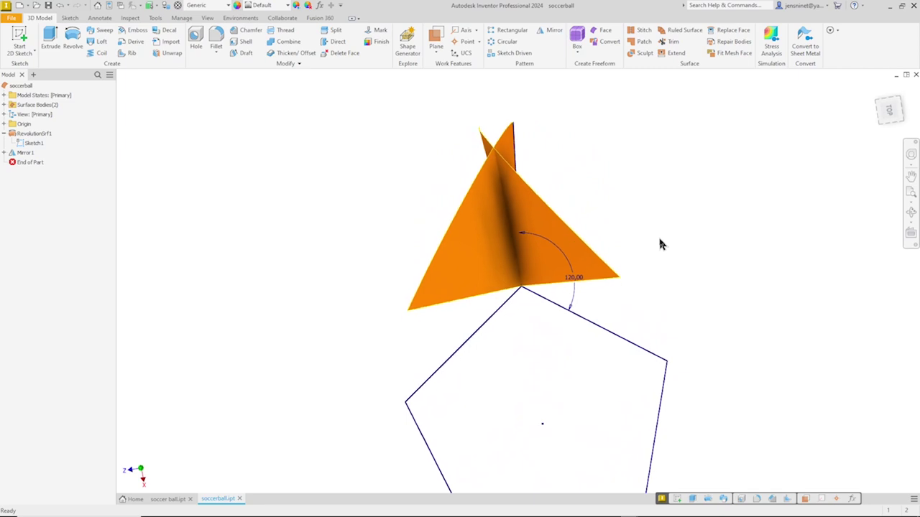
mouse_move(510, 295)
middle_mouse_down("shift")
mouse_move(517, 273)
mouse_move(503, 154)
mouse_move(505, 238)
mouse_move(507, 201)
middle_mouse_up("shift")
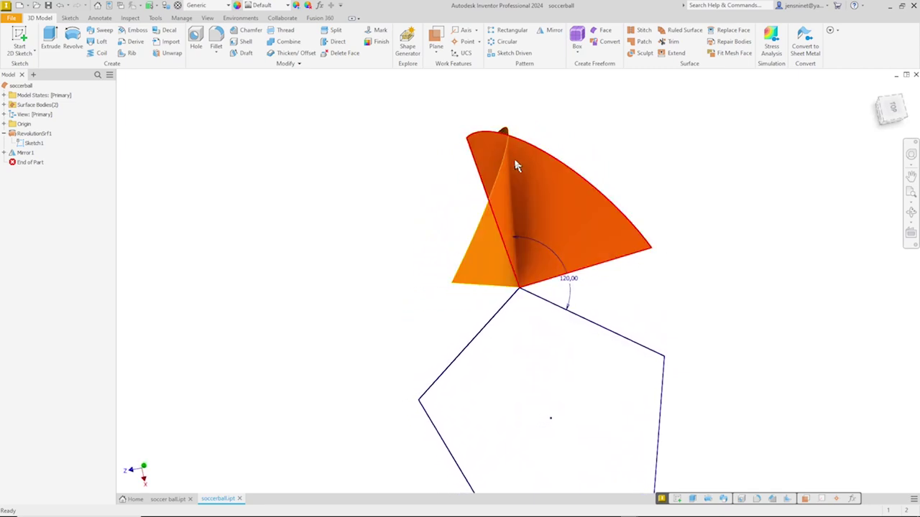
Build a 3D sketch holding the intersection curve of RevolutionSrf1 and Mirror1
left_click(523, 175)
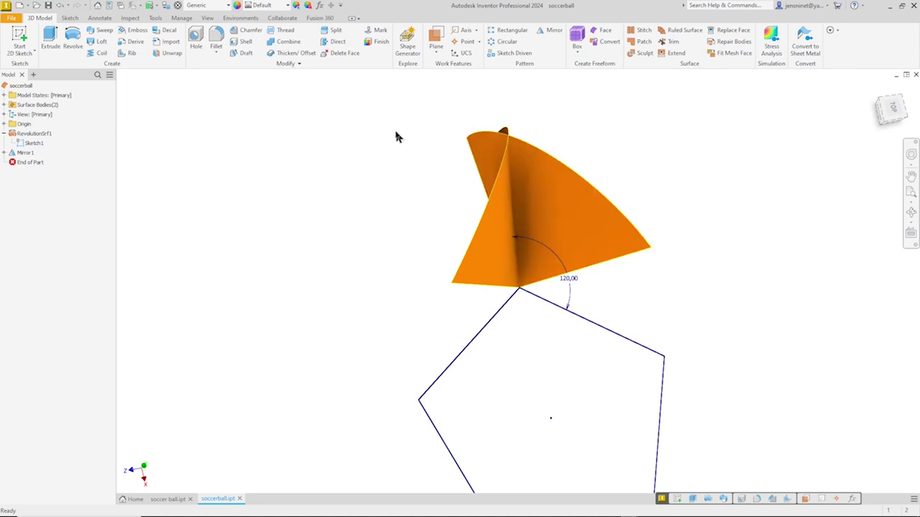
left_click(33, 53)
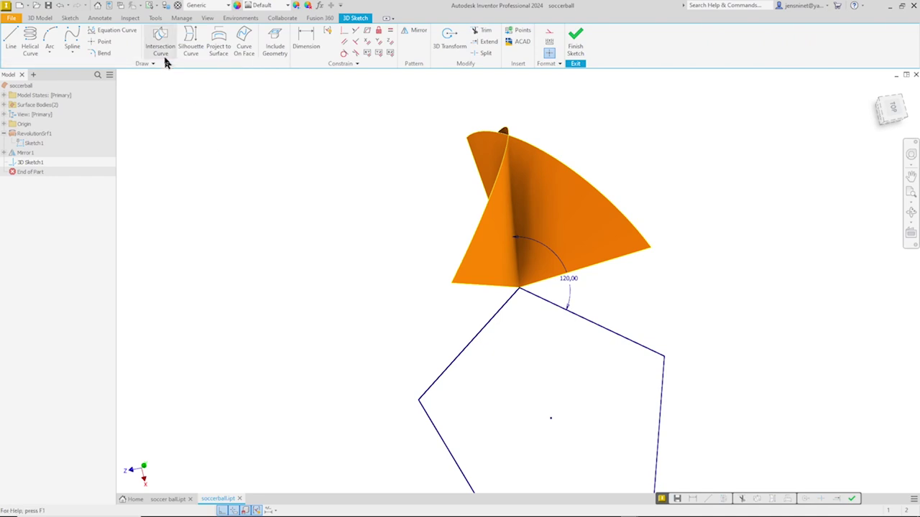
left_click(160, 49)
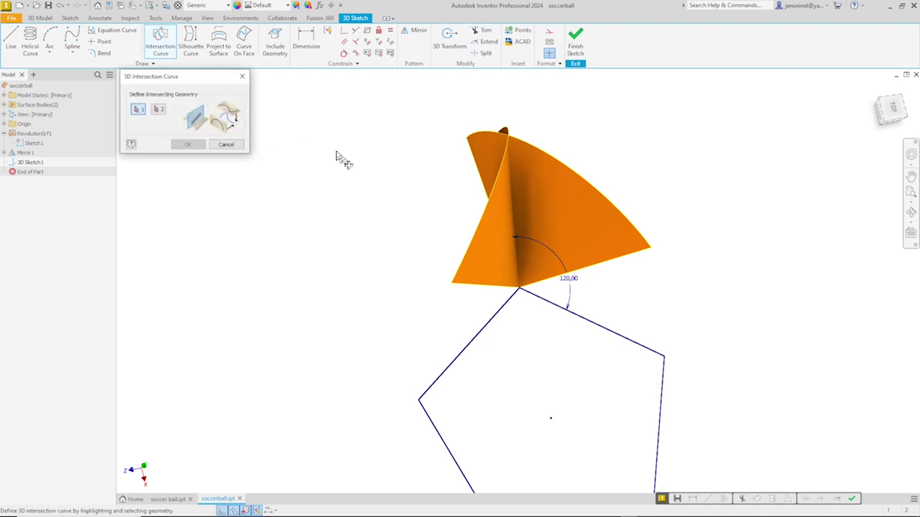
left_click(489, 239)
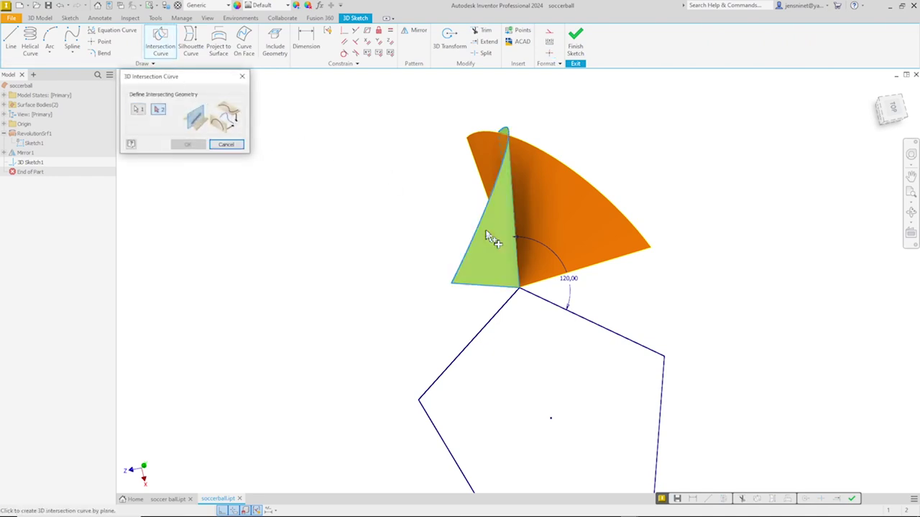
left_click(587, 219)
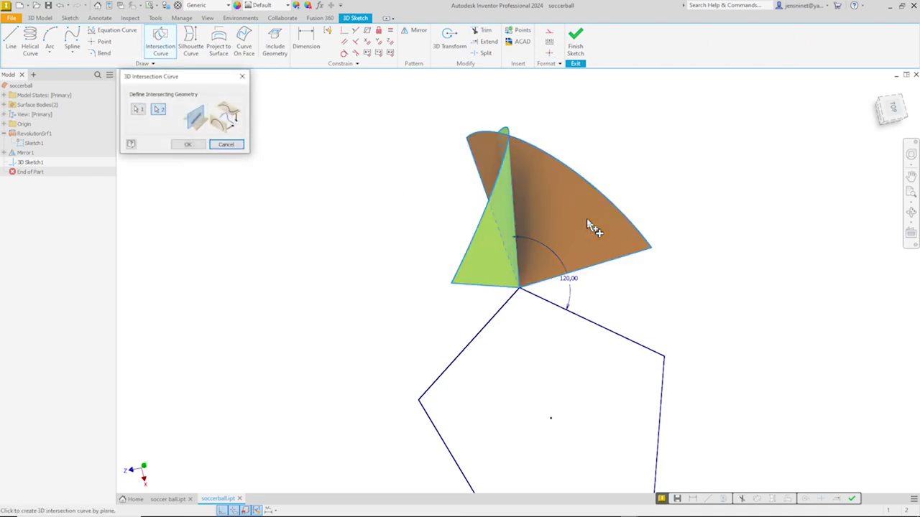
left_click(190, 143)
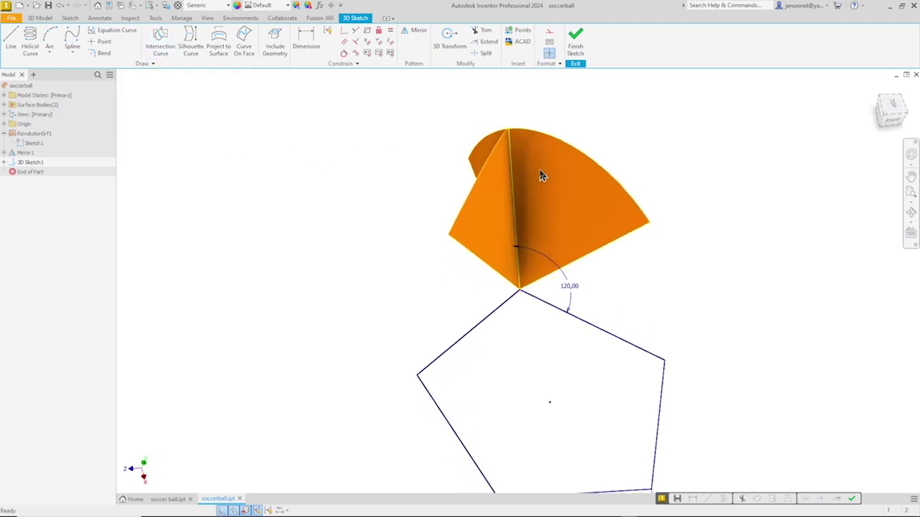
middle_click_drag(542, 176, 503, 139, "shift")
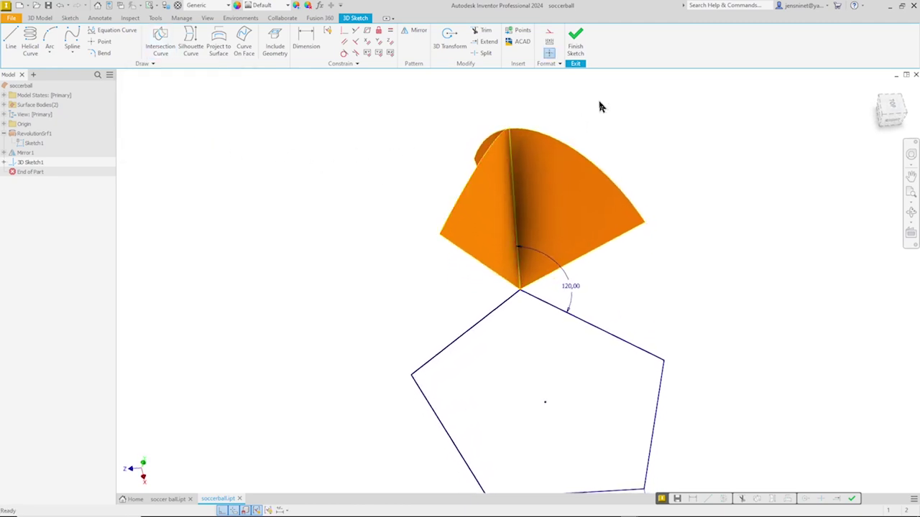
left_click(575, 40)
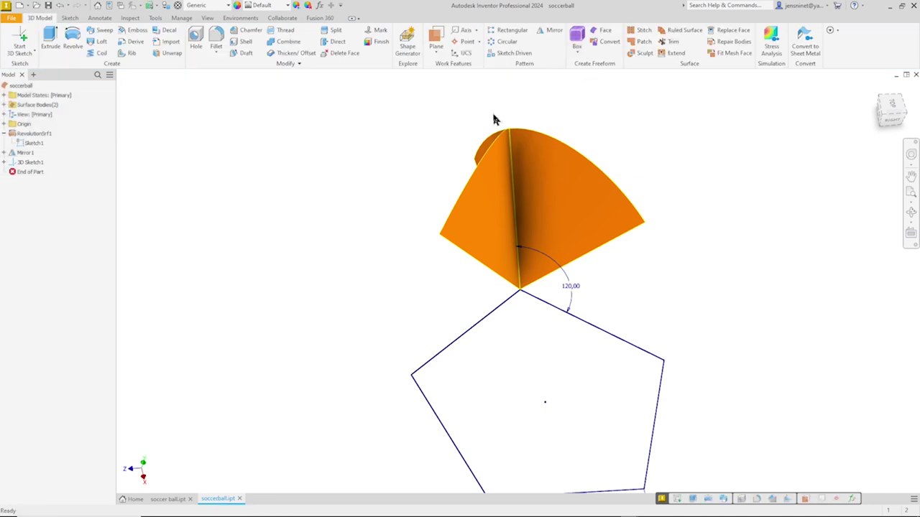
Delete the curved face and then the flat face, keeping only the intersection curve
left_click(343, 53)
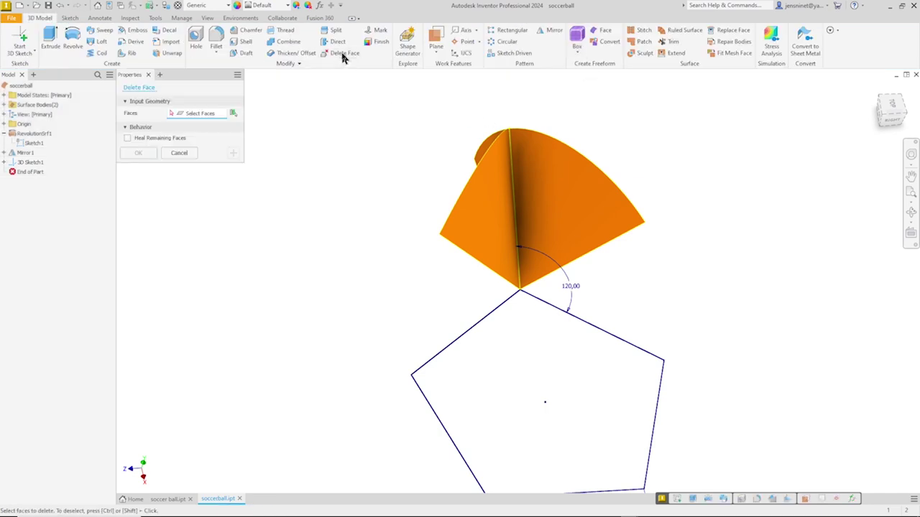
left_click(540, 191)
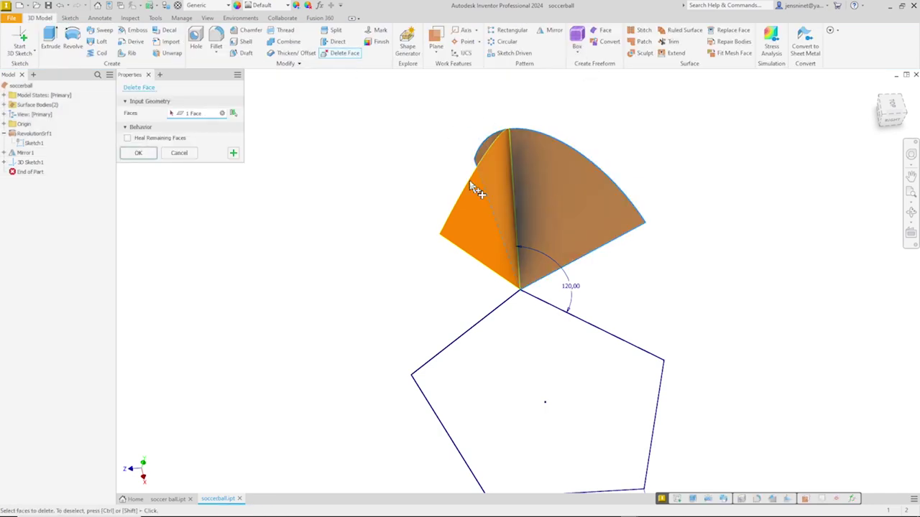
left_click(233, 153)
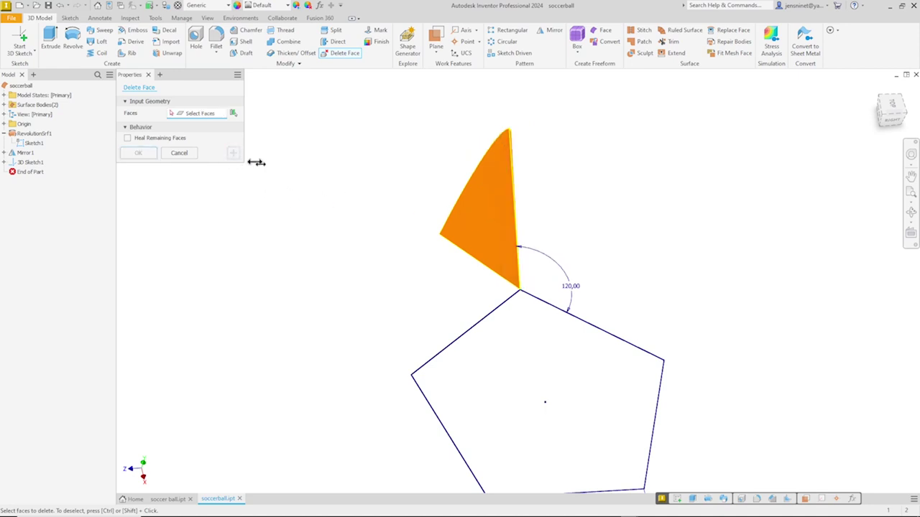
left_click(466, 222)
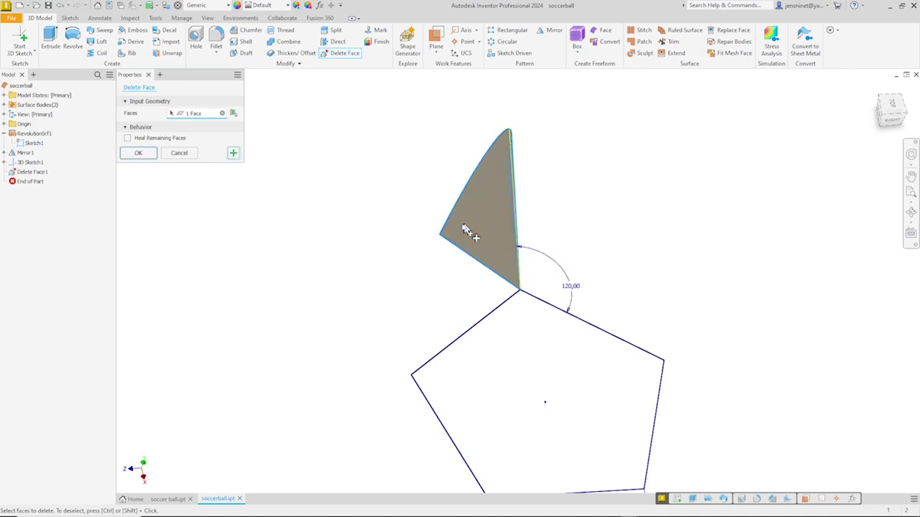
left_click(139, 153)
key("F6")
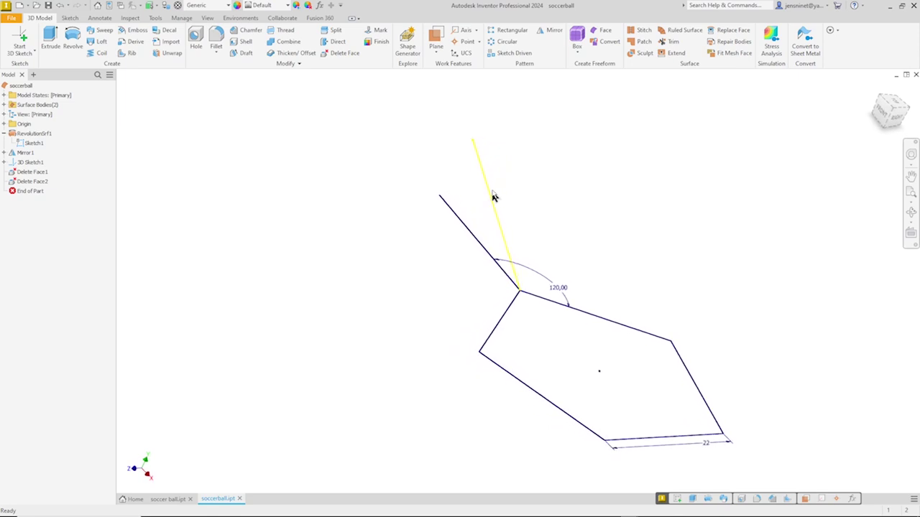
Create Work Plane1 through the intersection line's endpoints and the pentagon's adjacent corner
left_click(468, 137)
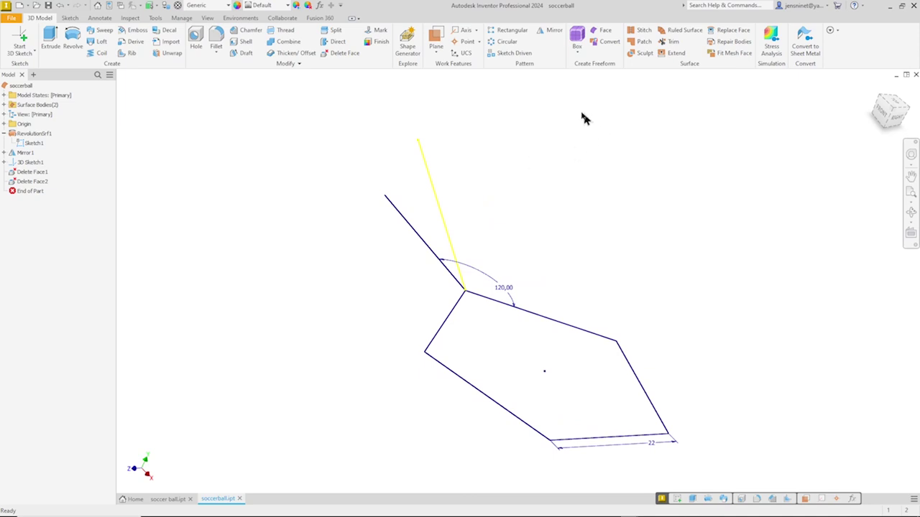
left_click(438, 55)
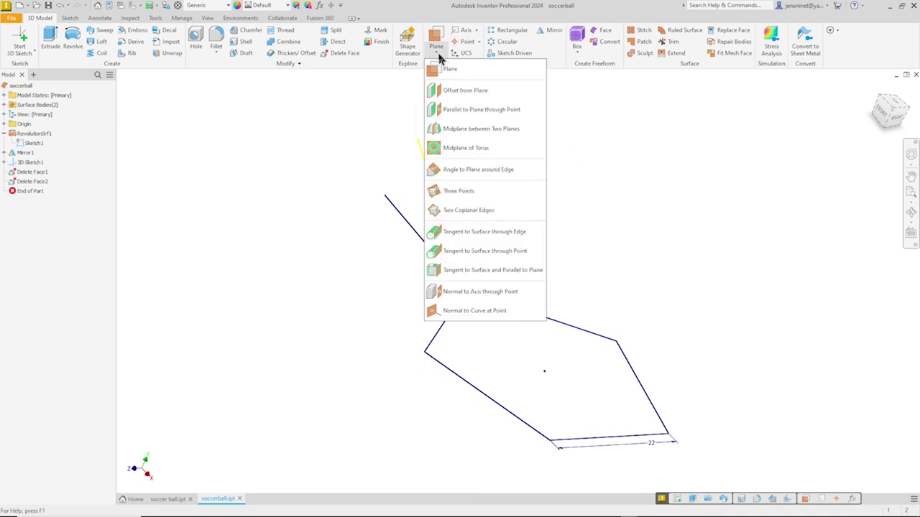
left_click(467, 194)
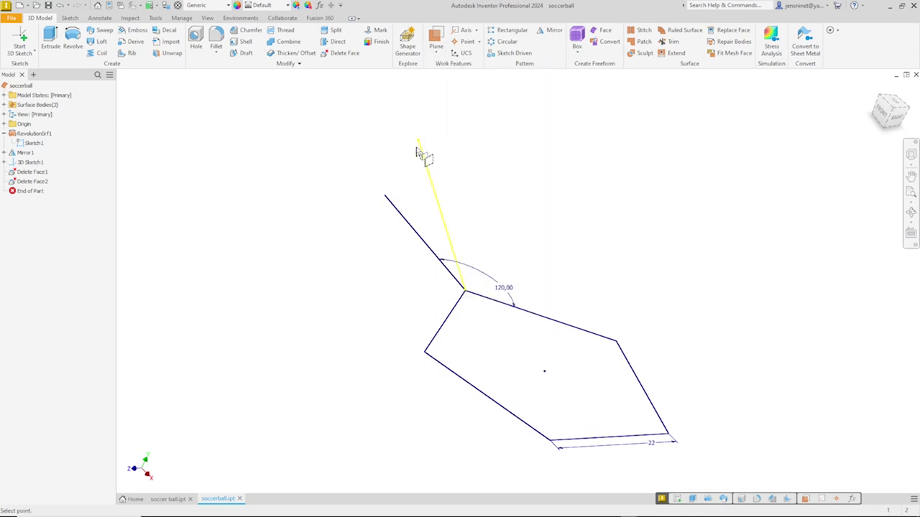
left_click(417, 141)
left_click(618, 343)
mouse_move(638, 337)
middle_mouse_down("shift")
mouse_move(681, 279)
mouse_move(661, 201)
middle_mouse_up("shift")
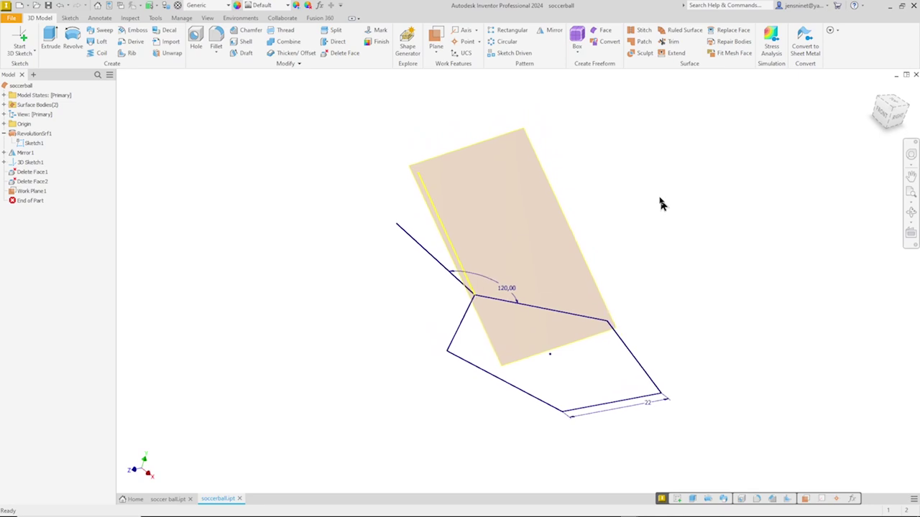
right_click(558, 215)
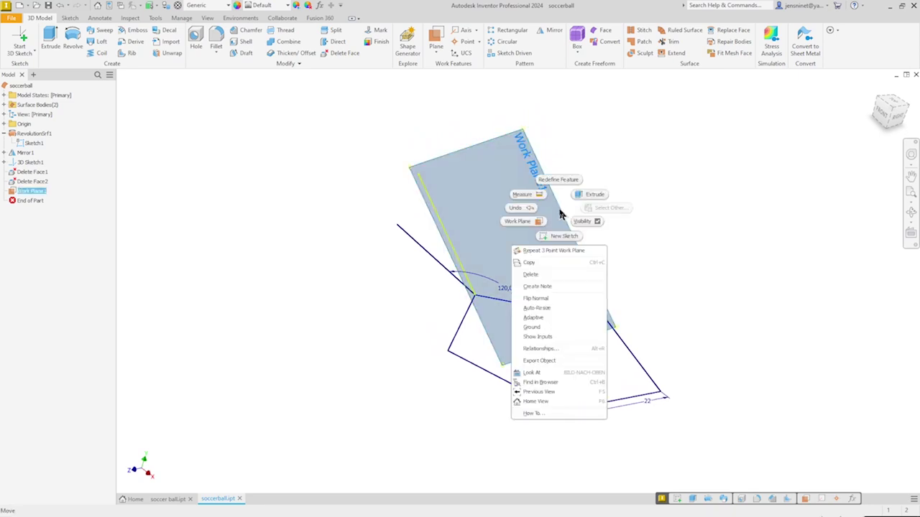
Start Sketch2 on Work Plane1 and draw a regular six-sided hexagon on it
left_click(560, 239)
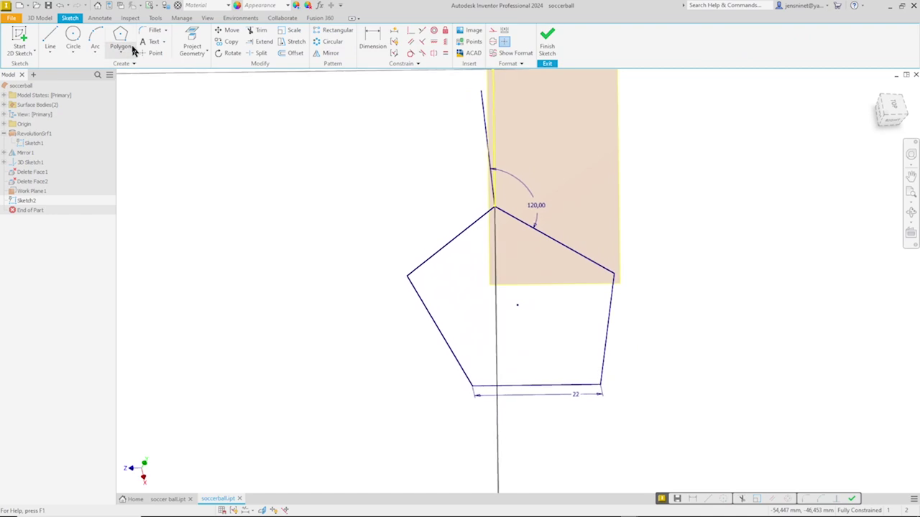
left_click(121, 39)
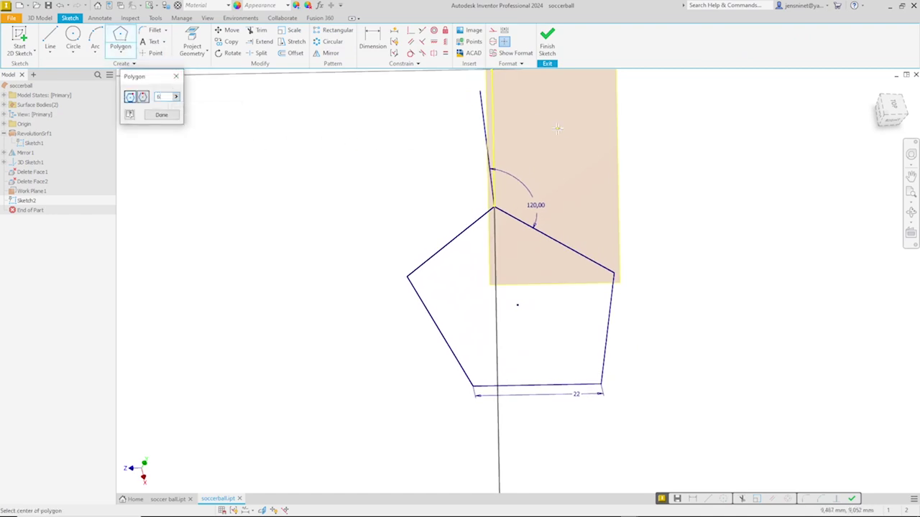
left_click(578, 131)
left_click(623, 159)
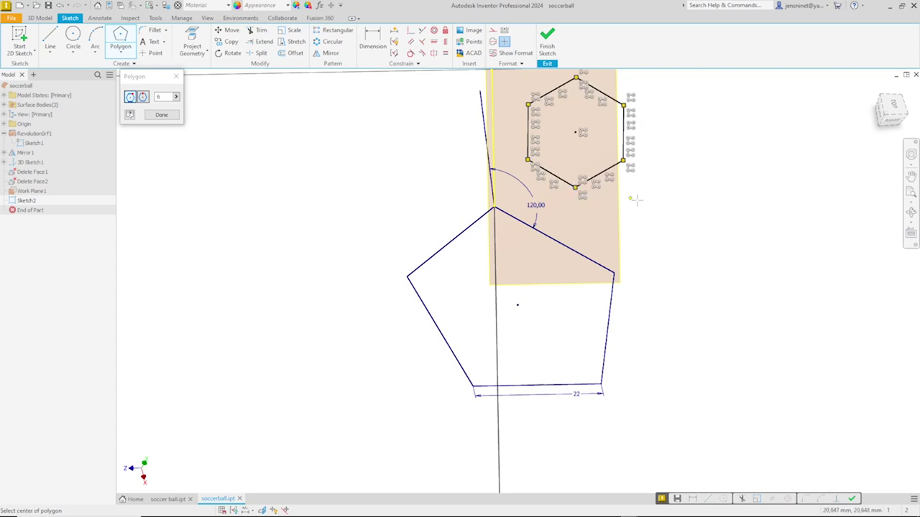
key("Escape")
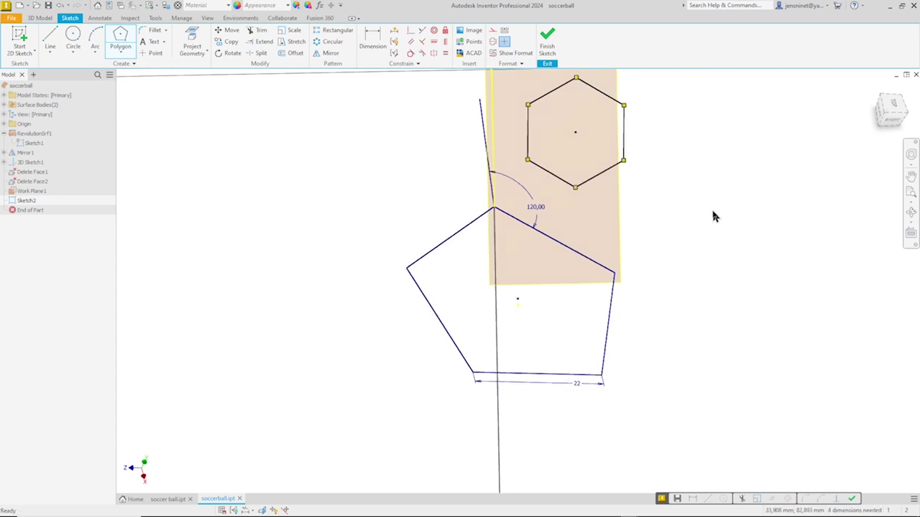
right_click(391, 164)
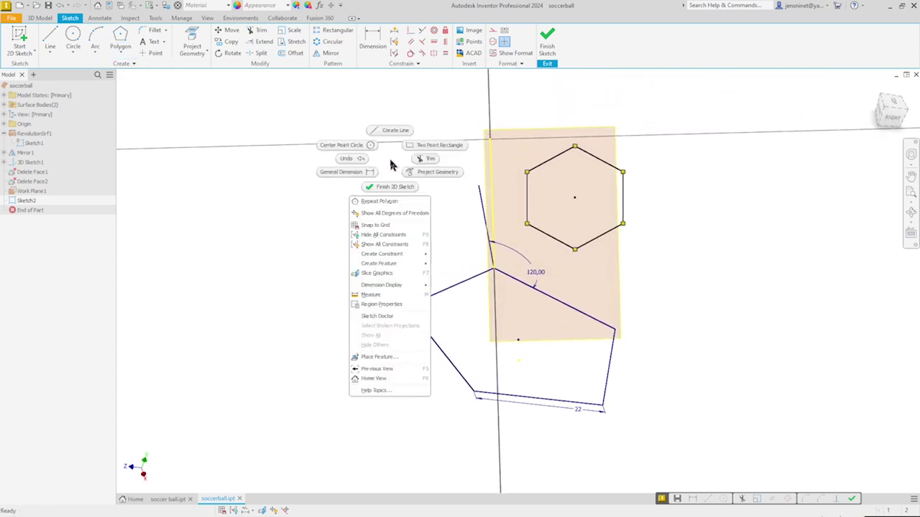
Project the plane corner and make hexagon vertices coincident with it and the pentagon's top vertex
left_click(435, 173)
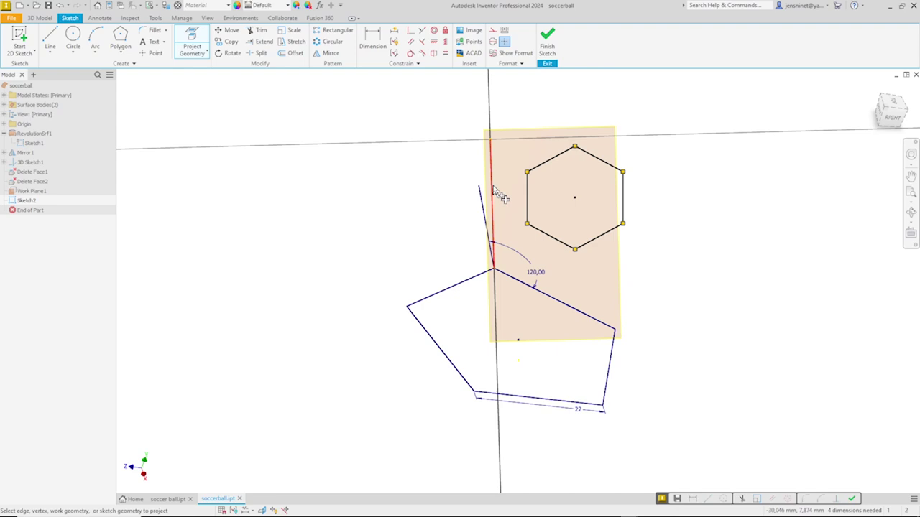
left_click(411, 32)
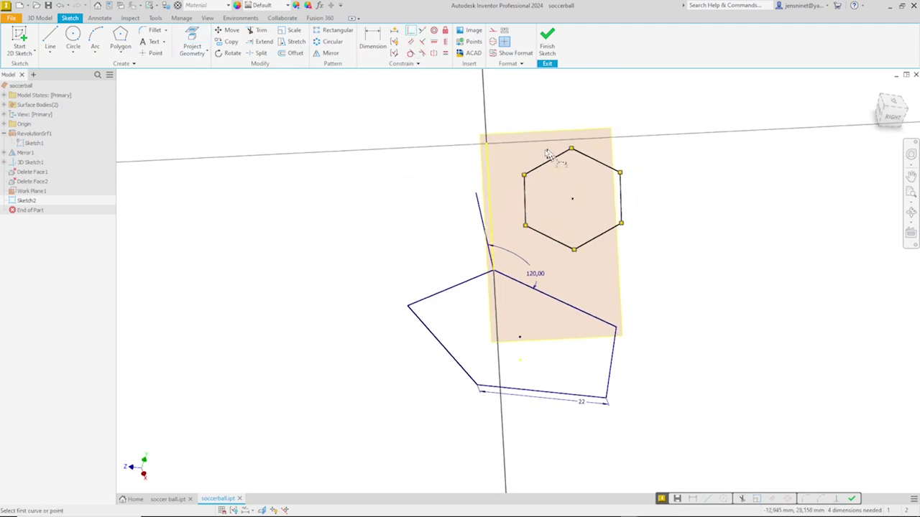
left_click(487, 145)
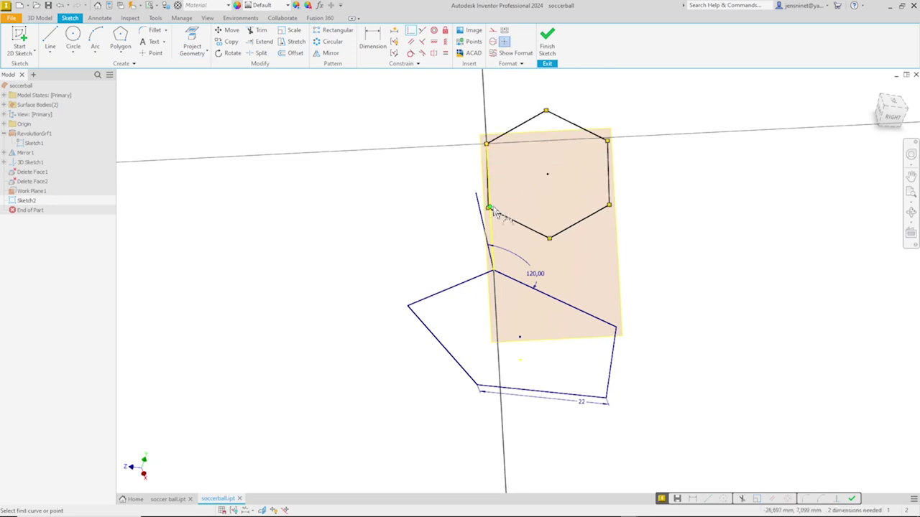
scroll(495, 216, "up", 2)
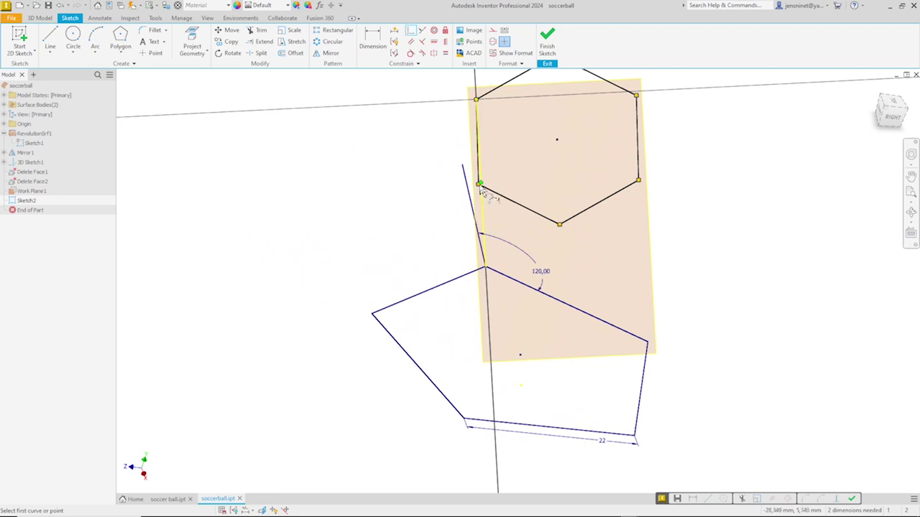
left_click(478, 185)
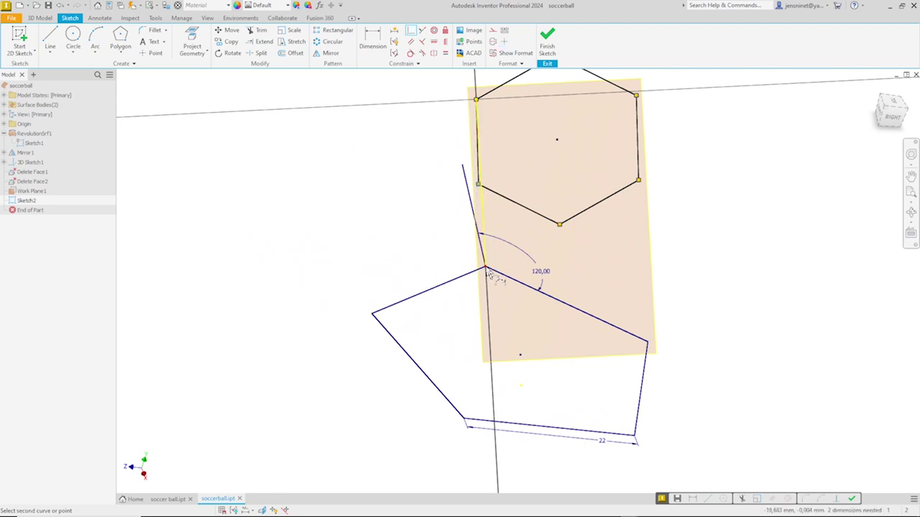
left_click(486, 271)
scroll(623, 257, "down", 4)
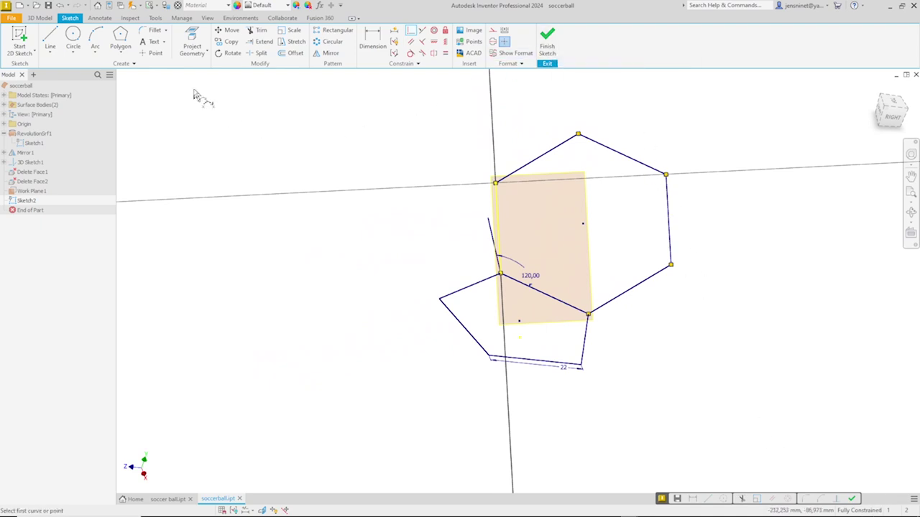
Place a sketch point on the shared pentagon–hexagon edge and finish Sketch2
left_click(148, 53)
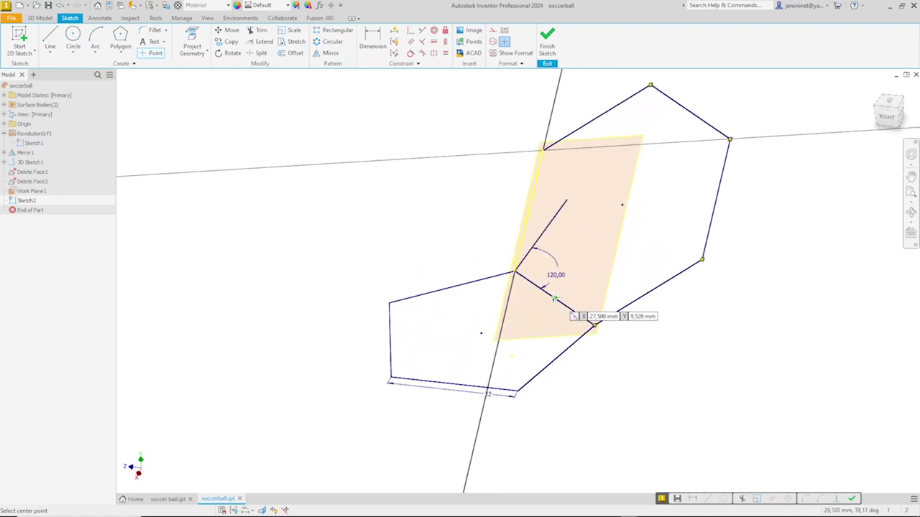
left_click(555, 297)
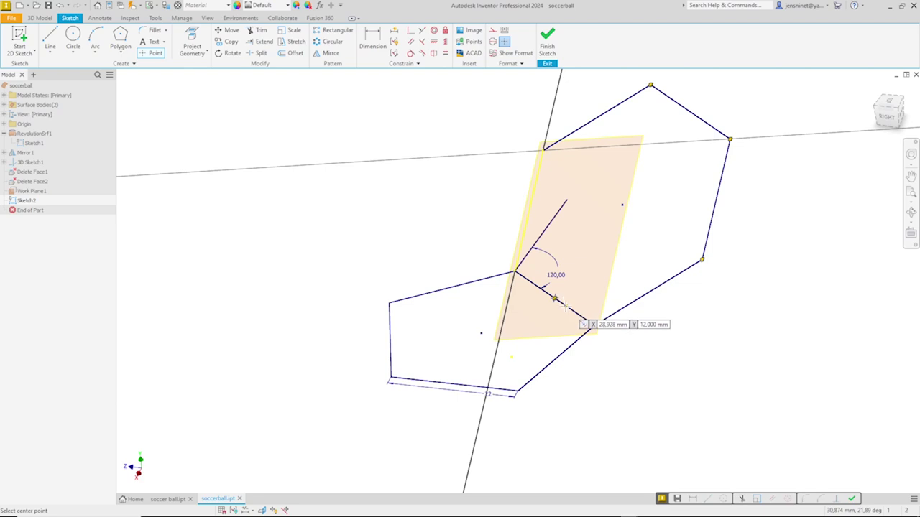
left_click(546, 51)
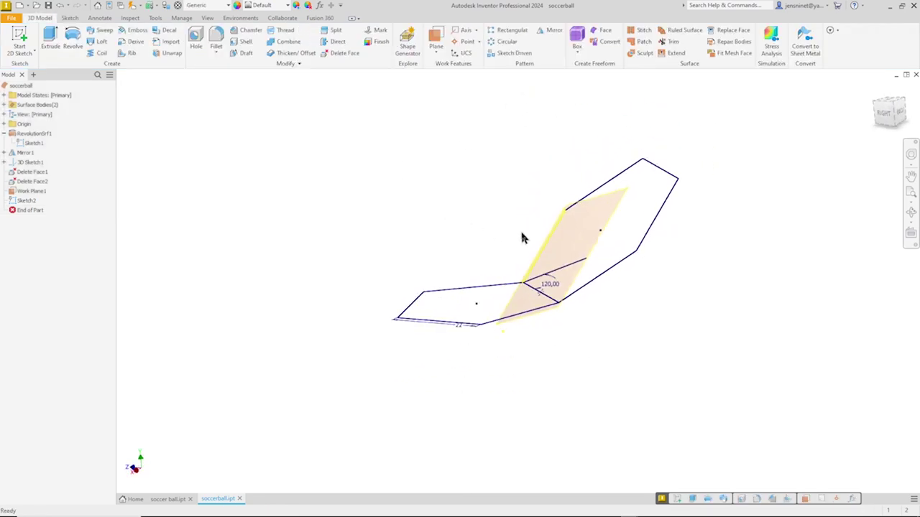
middle_click_drag(528, 241, 562, 292, "shift")
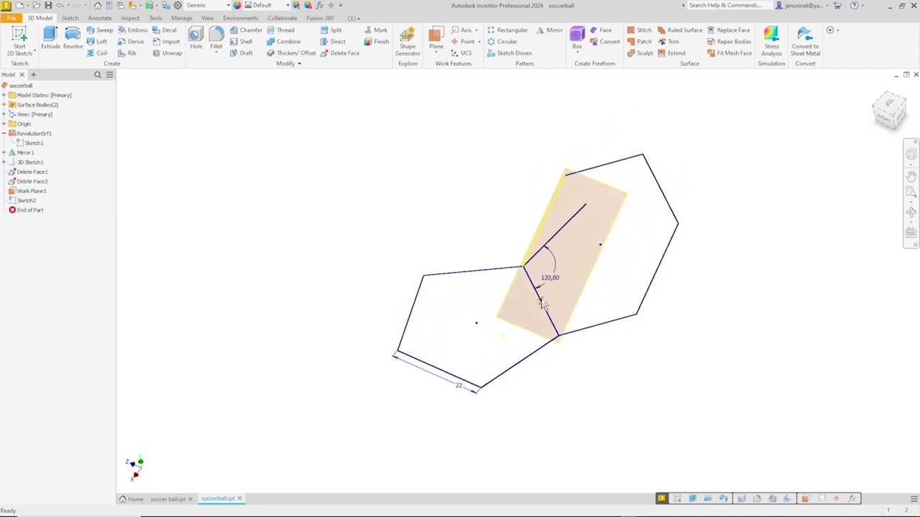
Turn off the visibility of Work Plane1
right_click(612, 229)
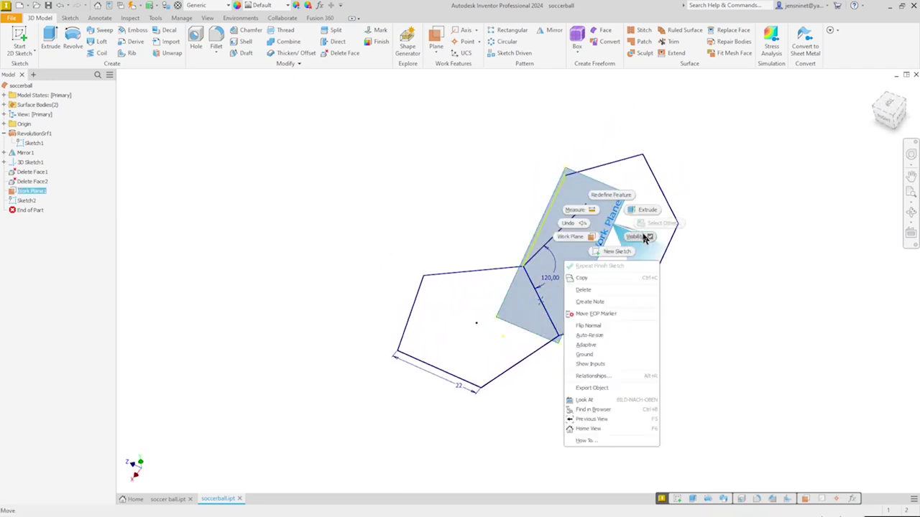
left_click(643, 237)
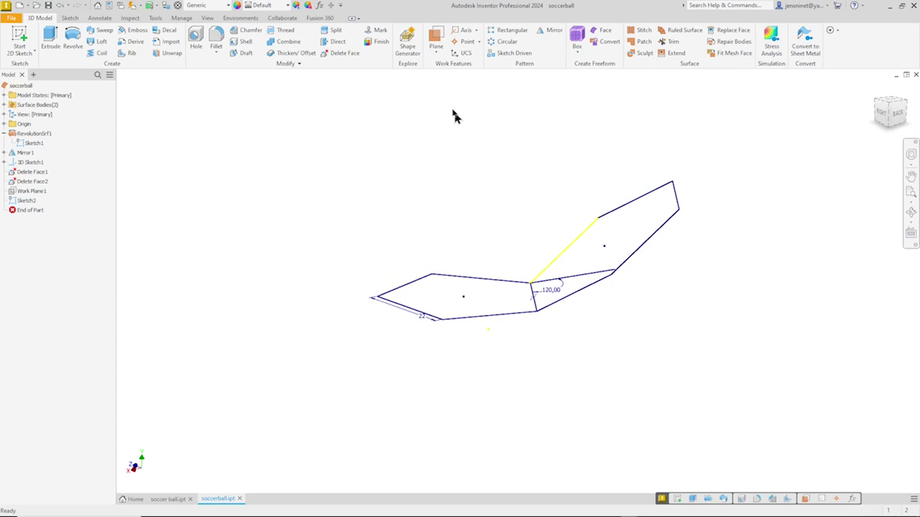
Create Work Plane2 as a three-point plane through the pentagon and hexagon sketch points
left_click(436, 52)
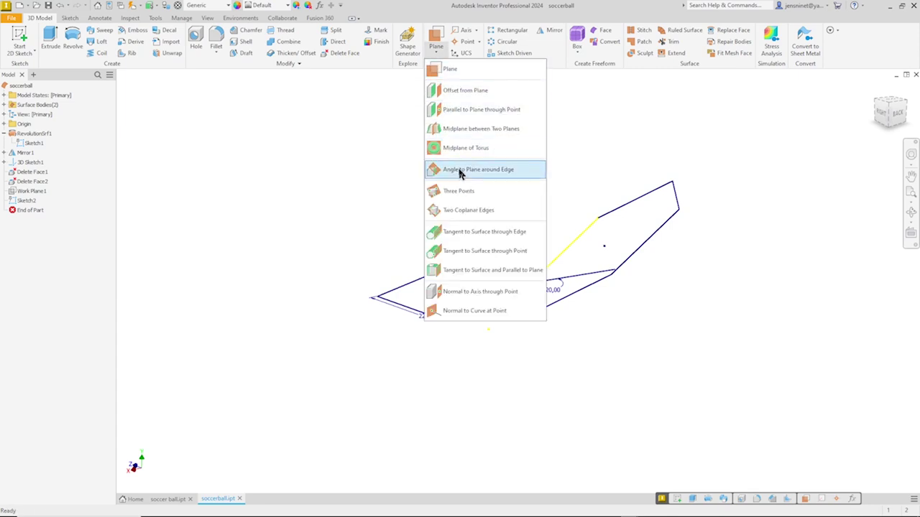
left_click(464, 193)
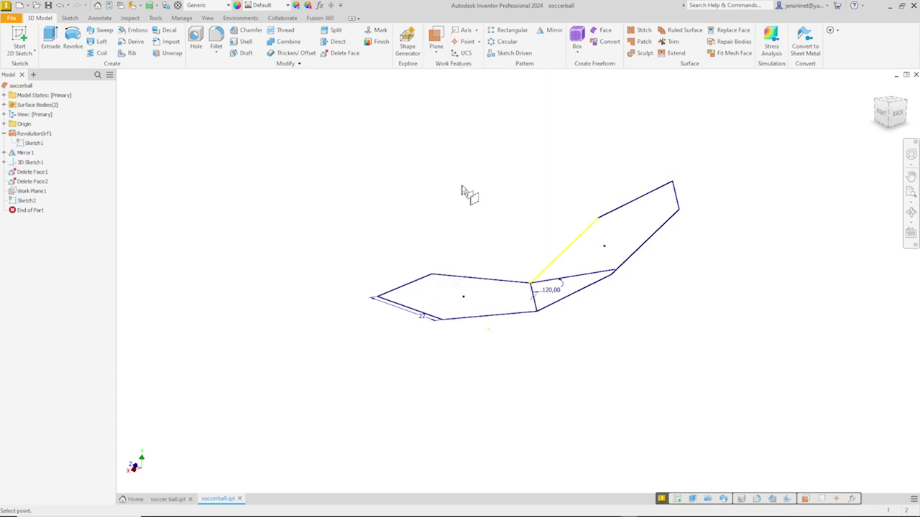
left_click(603, 246)
left_click(464, 297)
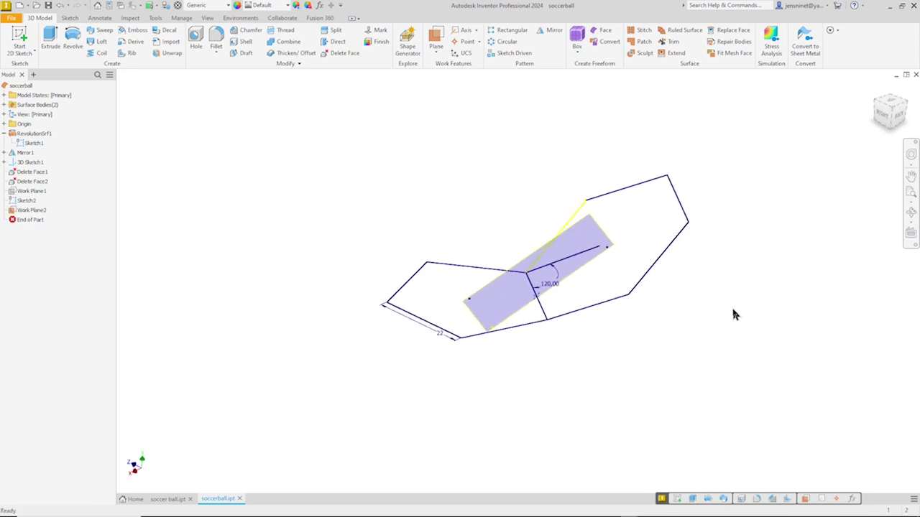
right_click(573, 225)
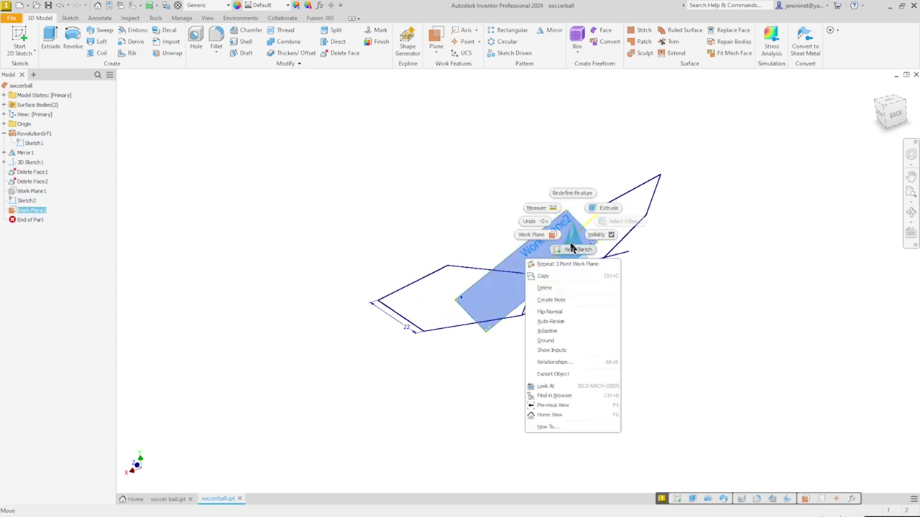
Create Sketch3 on Work Plane2 and project the pentagon edge and hexagon's upper edge
left_click(571, 250)
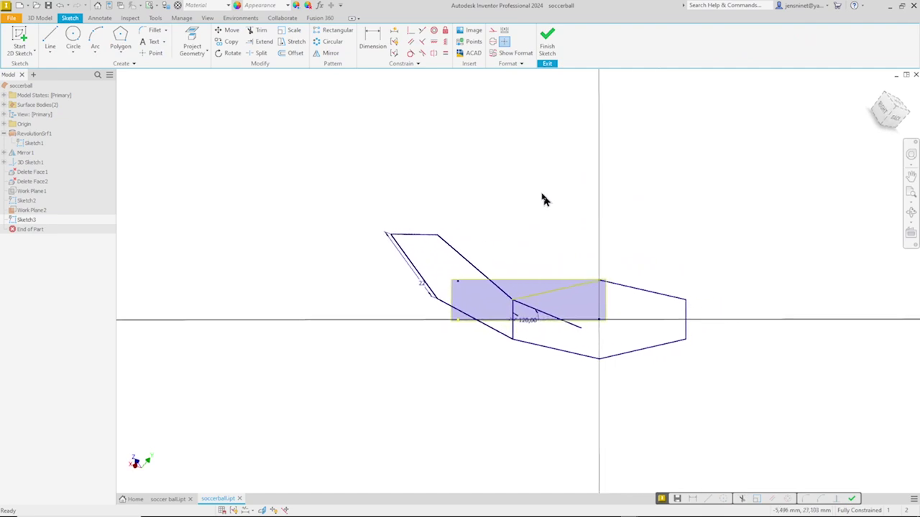
left_click(194, 56)
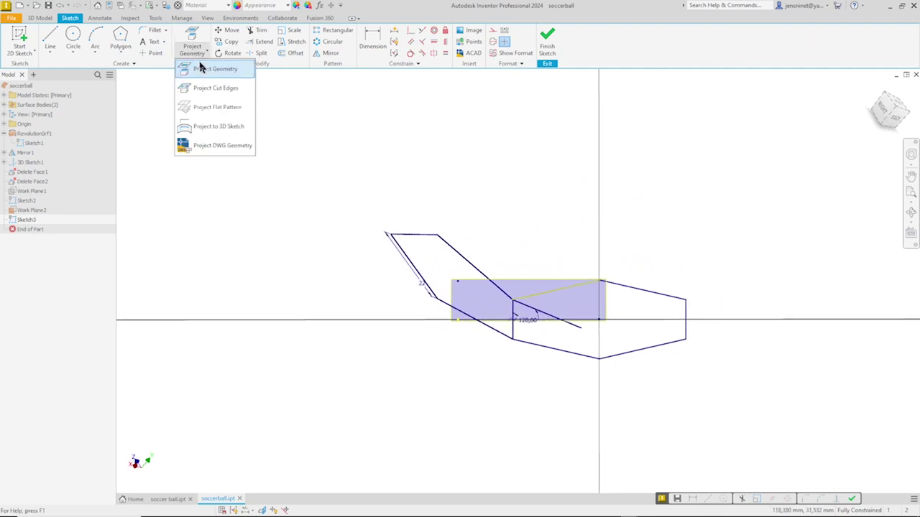
left_click(201, 69)
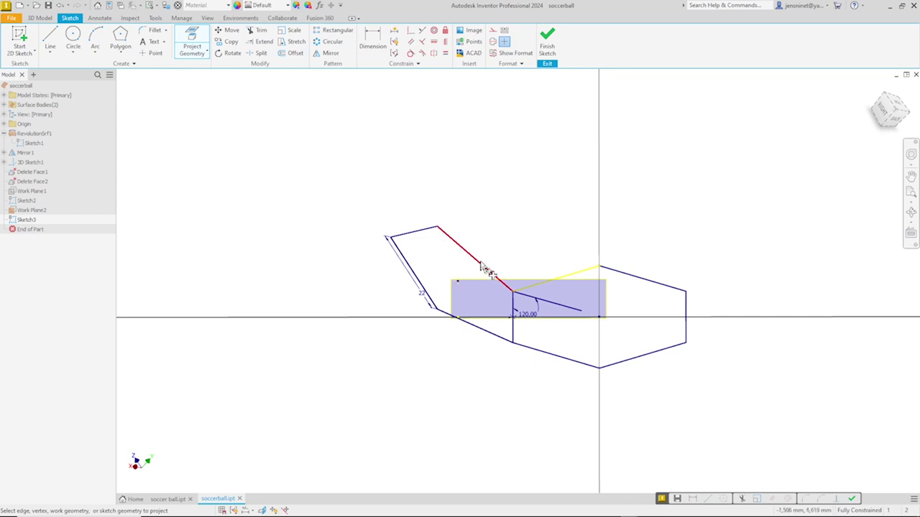
left_click(487, 270)
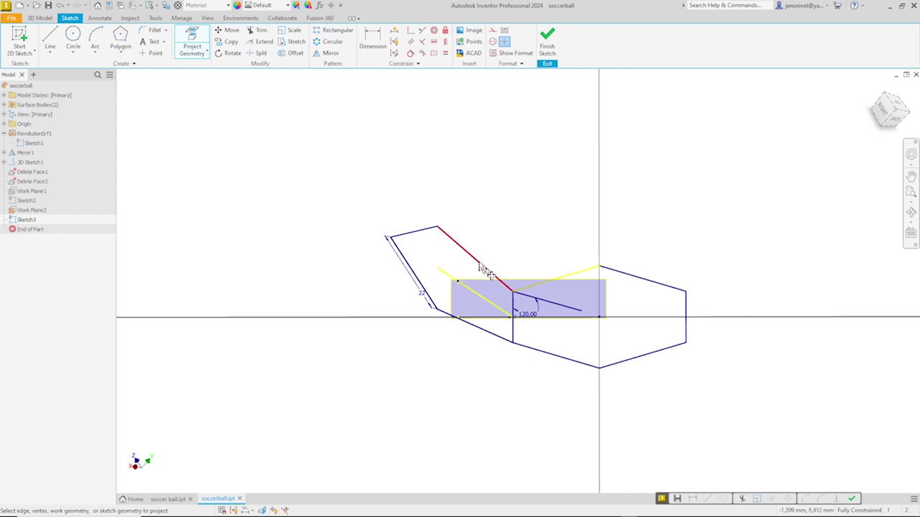
left_click(588, 271)
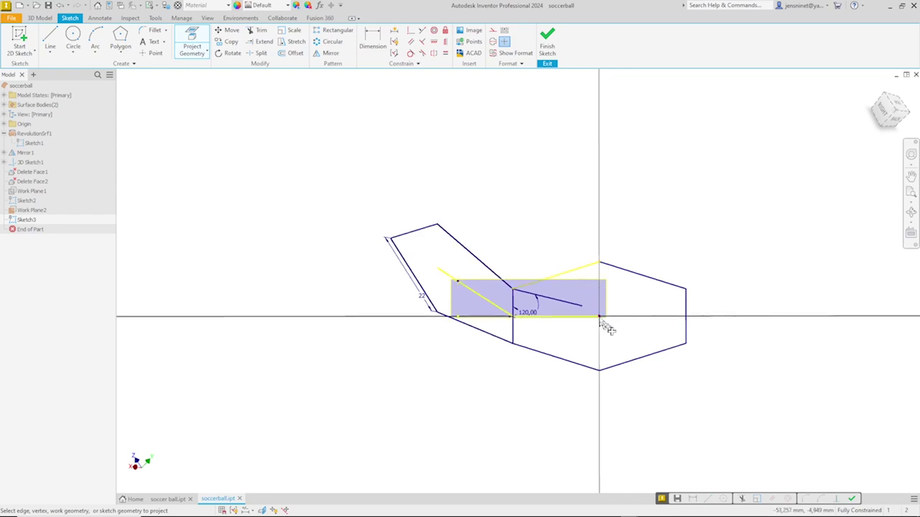
middle_click_drag(544, 211, 513, 191, "shift")
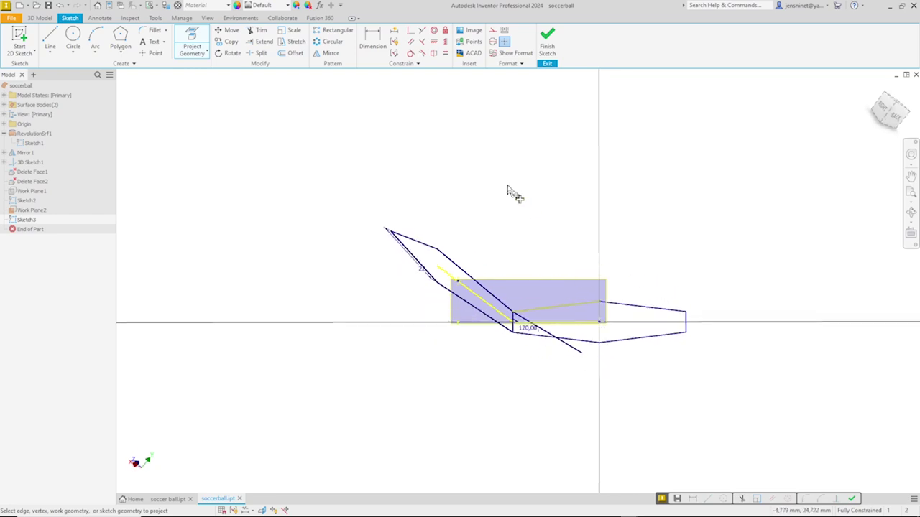
right_click(508, 191)
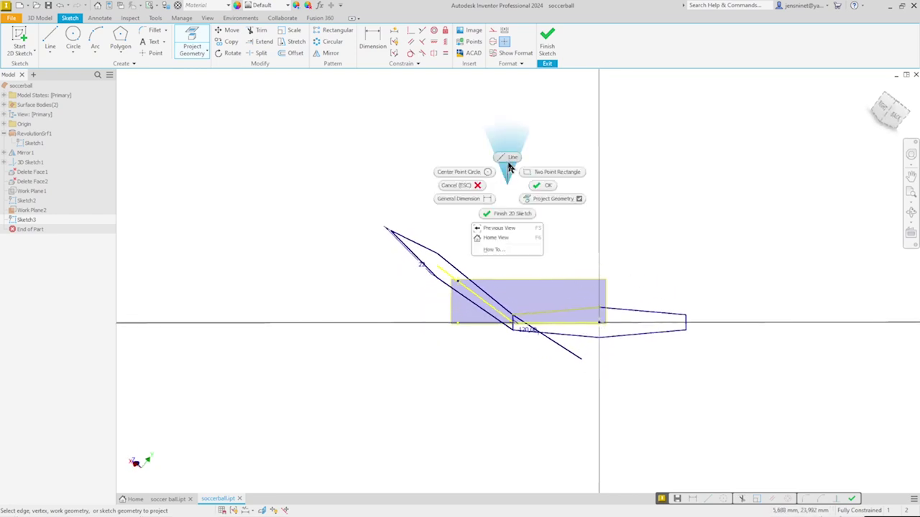
Draw two triangle sides from the projected edge end to an apex and down to the rectangle corner
left_click(508, 158)
middle_click_drag(510, 158, 472, 287, "shift")
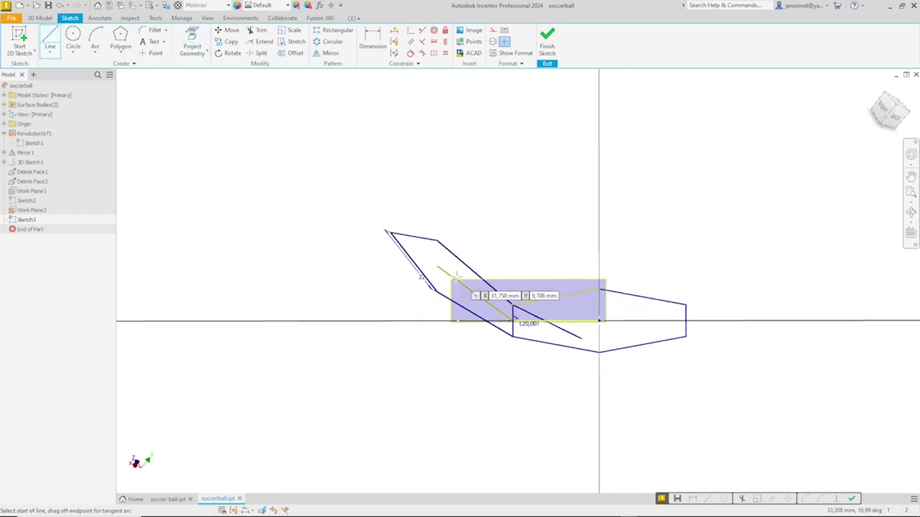
left_click(458, 279)
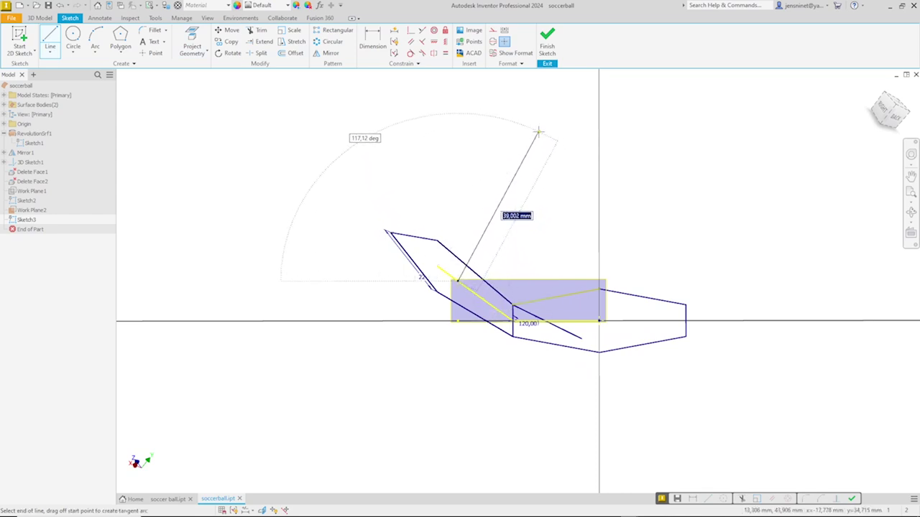
left_click(539, 133)
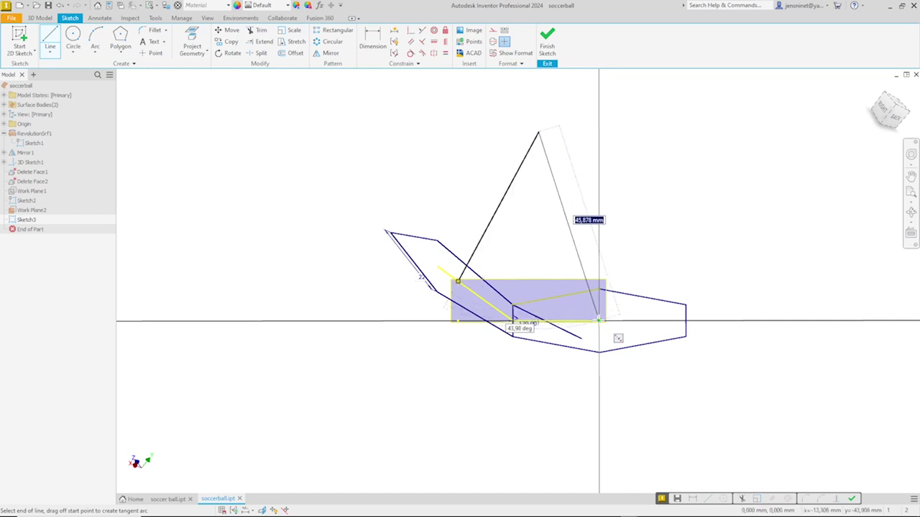
left_click(598, 319)
key("Escape")
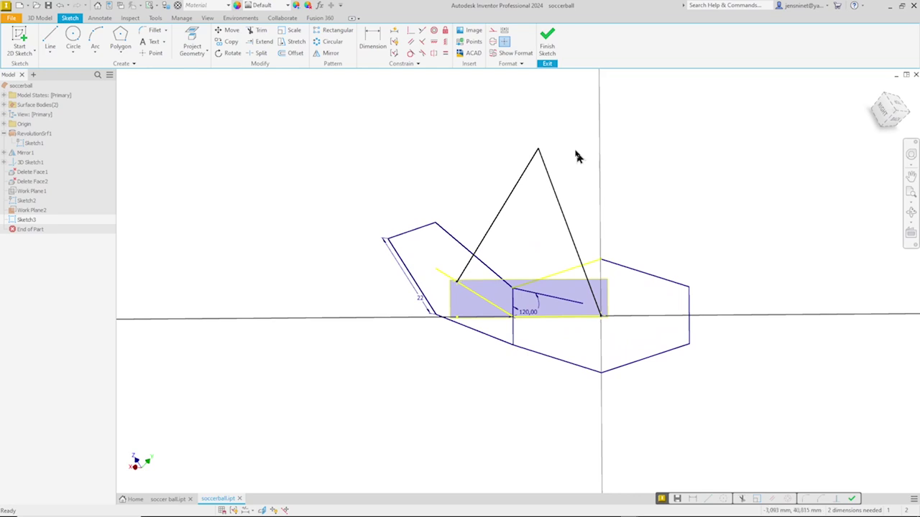
Make both triangle sides perpendicular to the yellow lines, fully constraining Sketch3
left_click(424, 43)
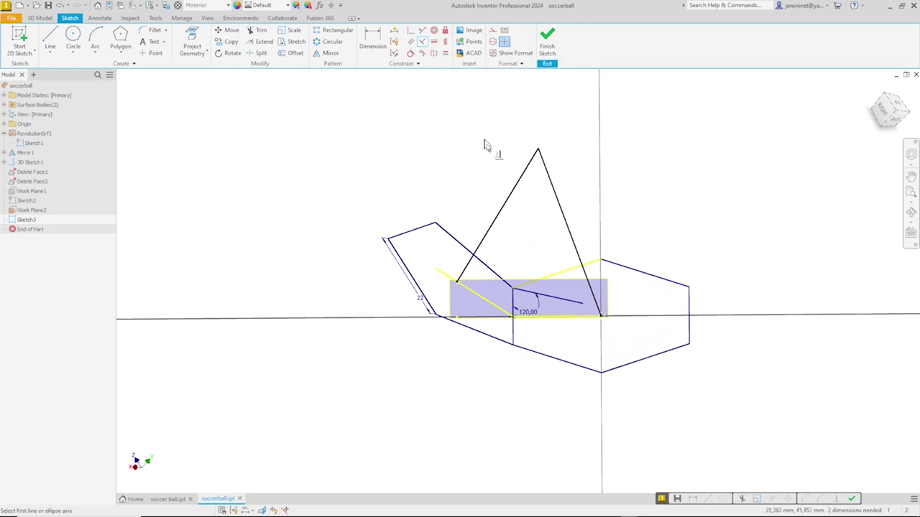
left_click(497, 224)
left_click(481, 296)
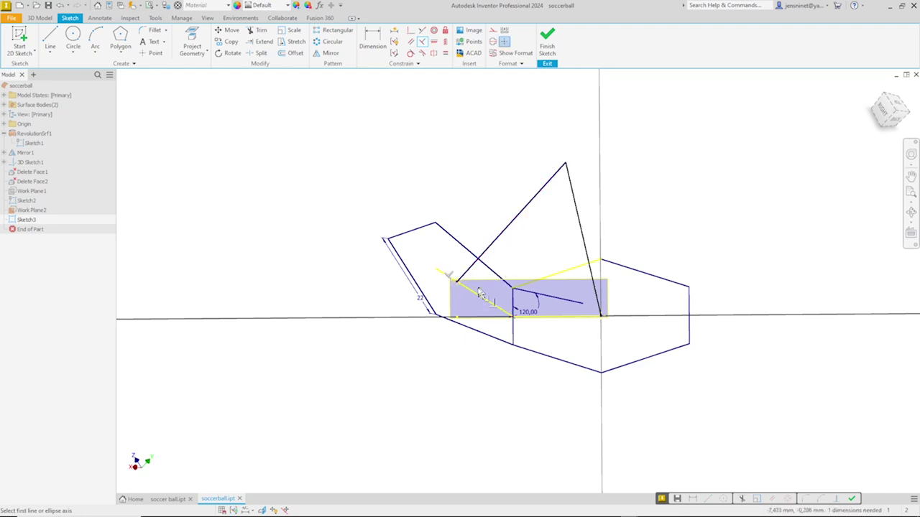
middle_click_drag(519, 252, 539, 319, "shift")
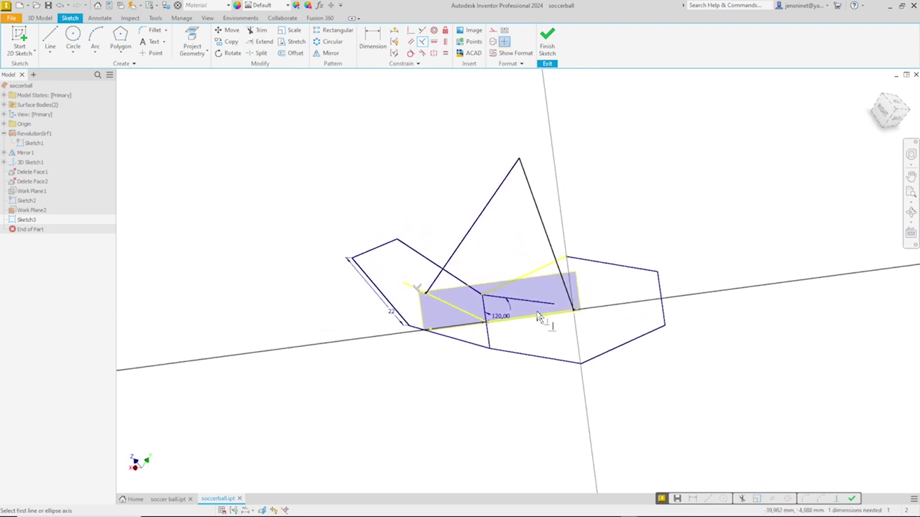
left_click(539, 319)
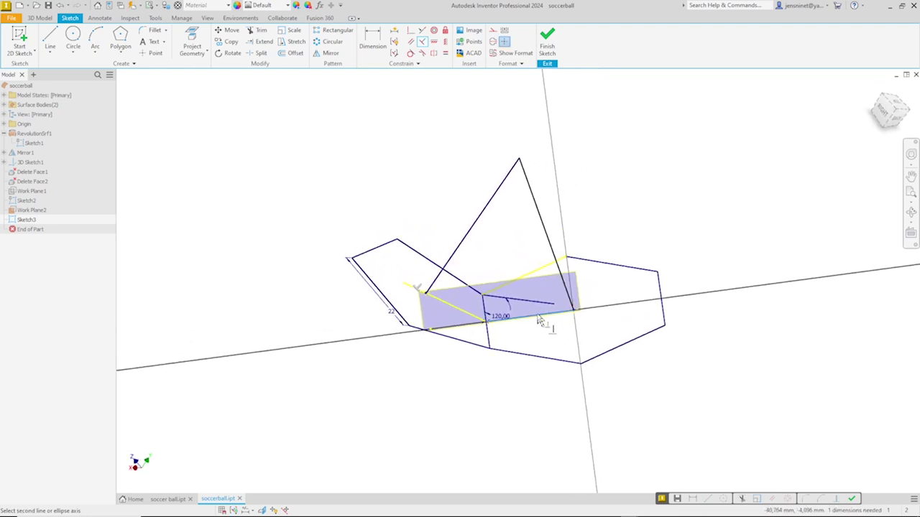
left_click(567, 293)
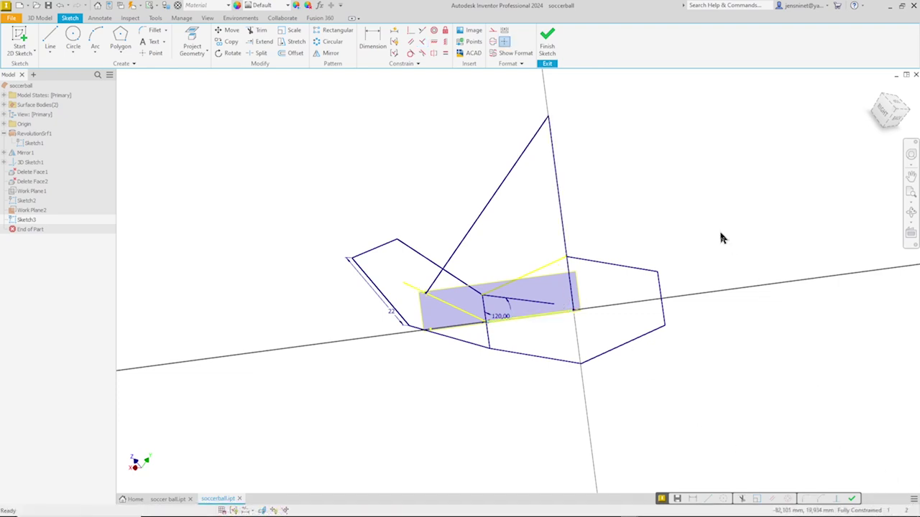
mouse_move(721, 238)
middle_mouse_down("shift")
mouse_move(560, 150)
mouse_move(530, 150)
middle_mouse_up("shift")
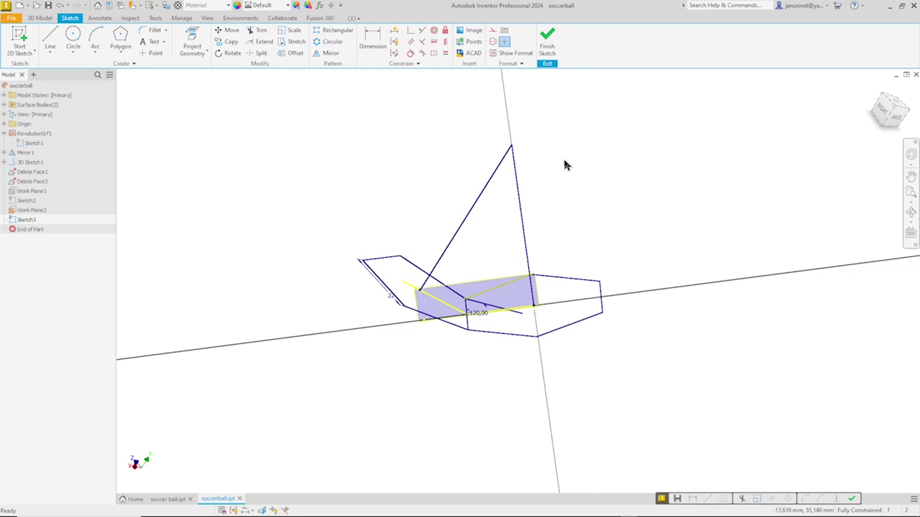
middle_click_drag(564, 163, 550, 164, "shift")
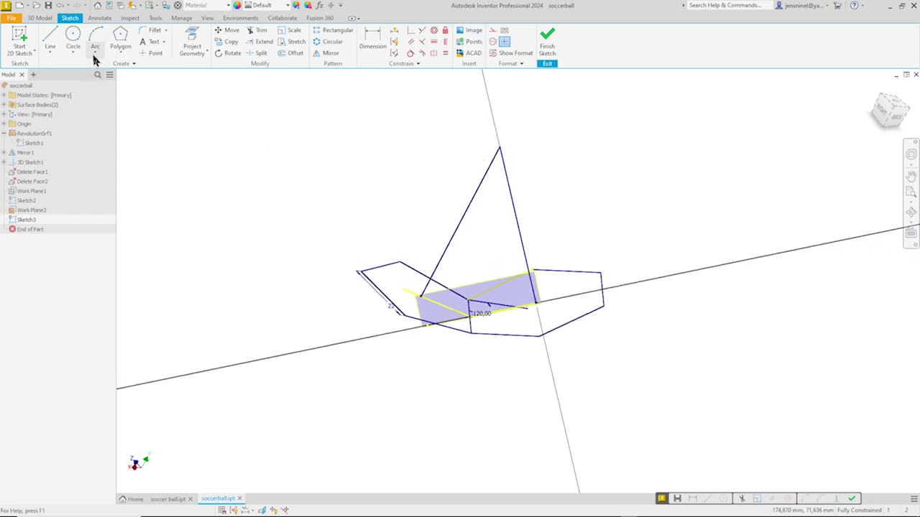
Draw a center-point arc centred on the triangle apex, spanning left to right
left_click(94, 57)
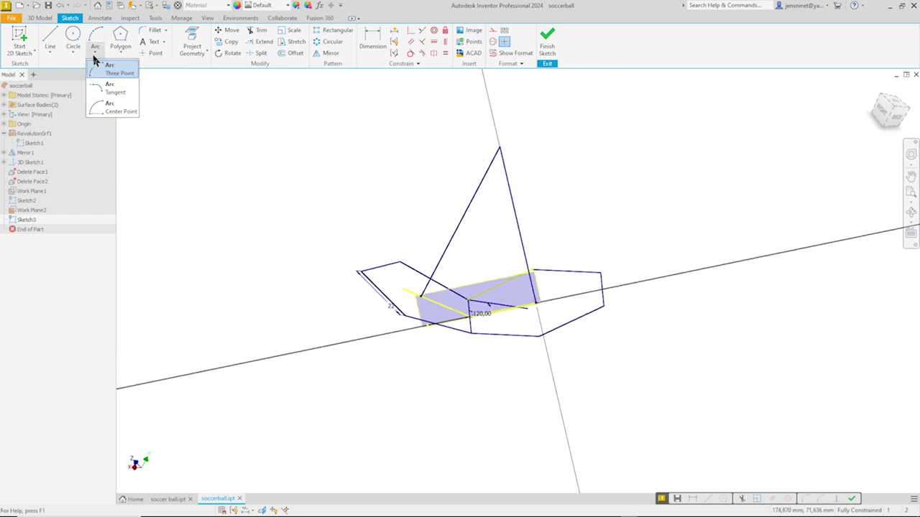
left_click(116, 112)
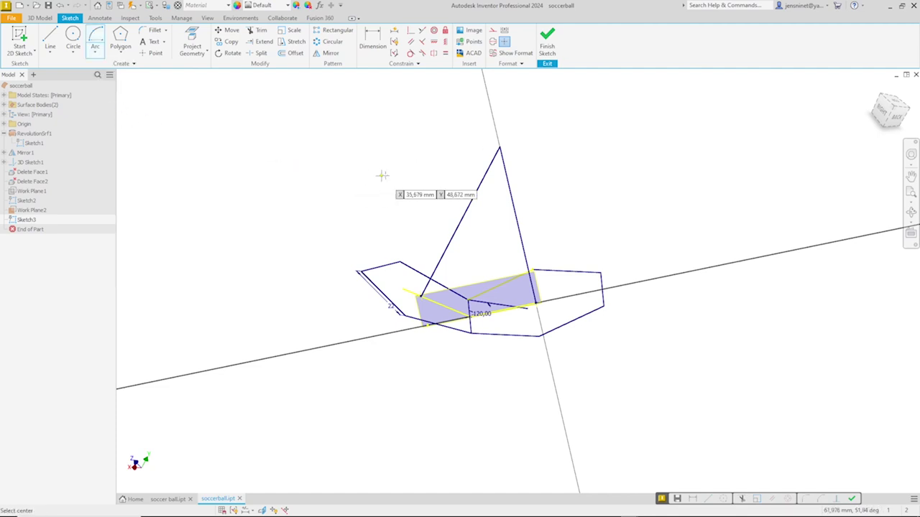
left_click(498, 148)
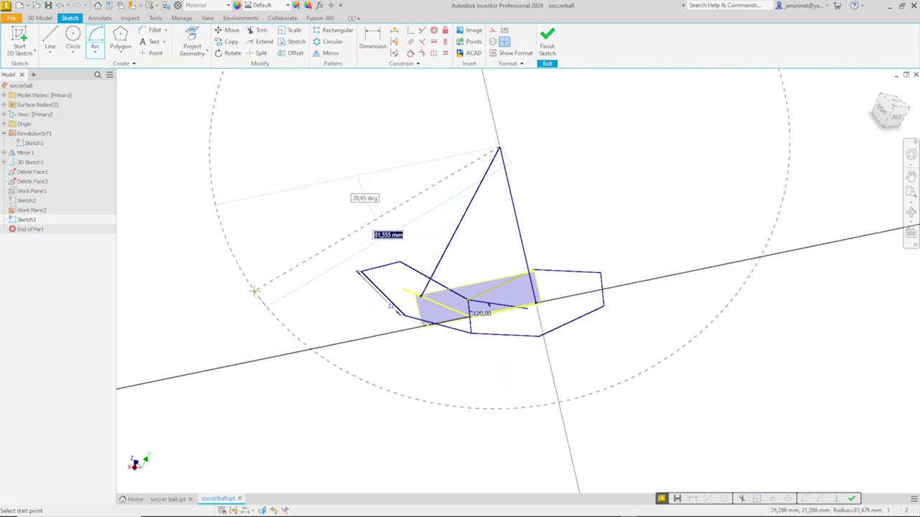
left_click(253, 291)
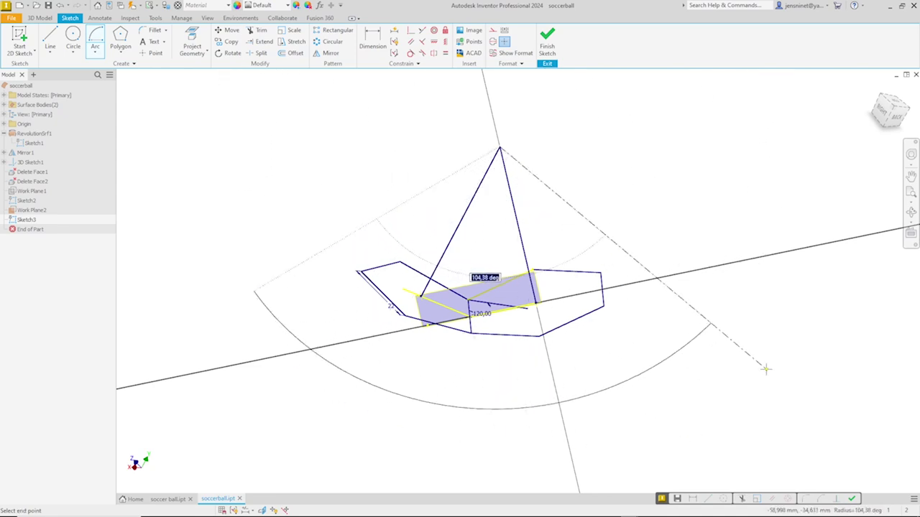
left_click(766, 369)
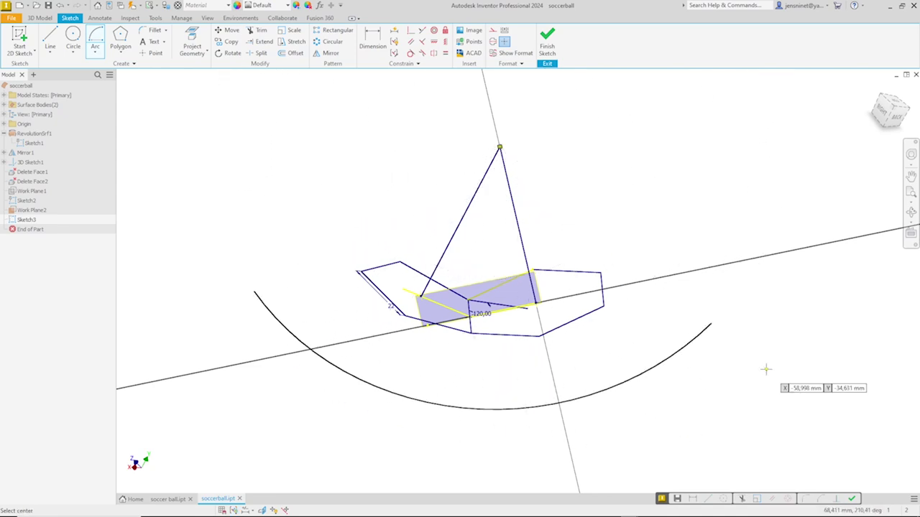
key("Escape")
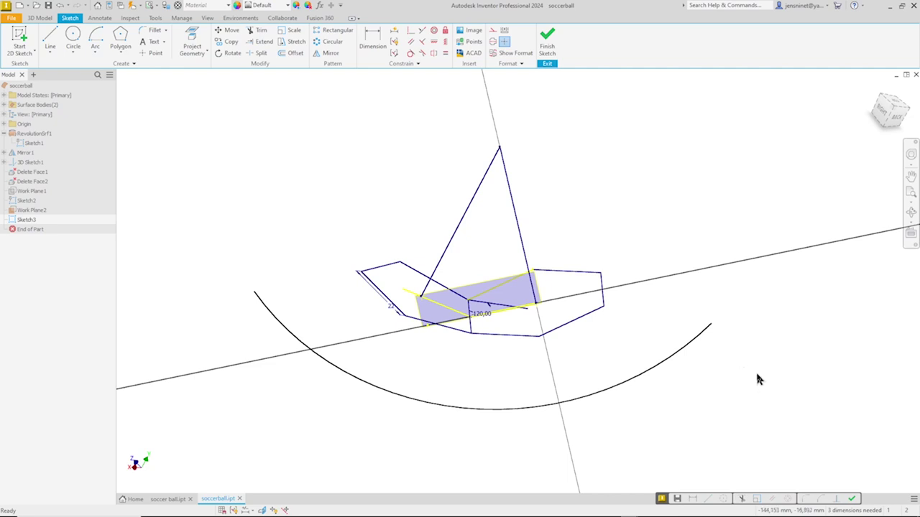
Dimension the arc's radius to 111 mm
right_click(758, 380)
left_click(731, 394)
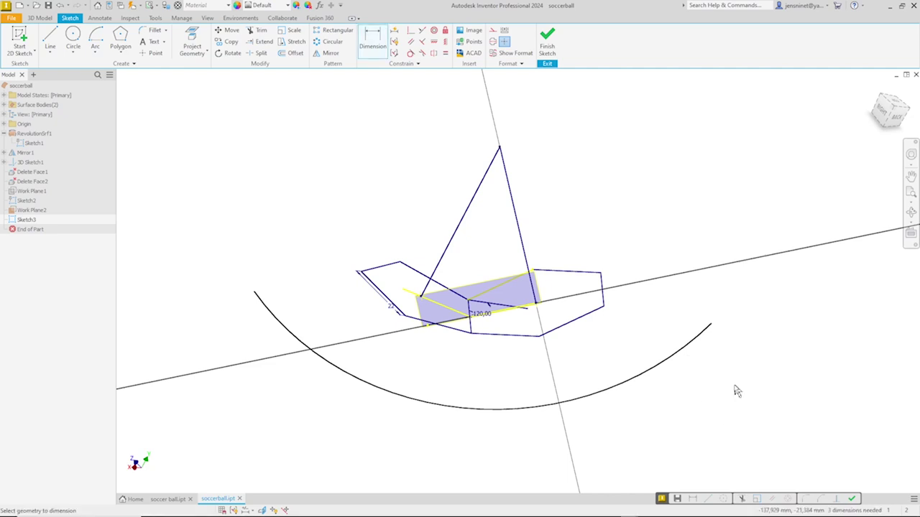
left_click(652, 373)
left_click(658, 376)
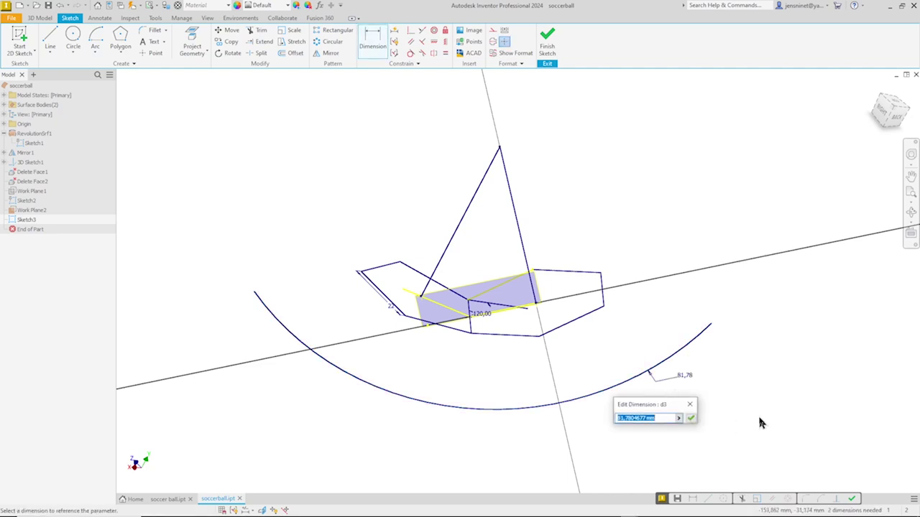
type("111")
key("Return")
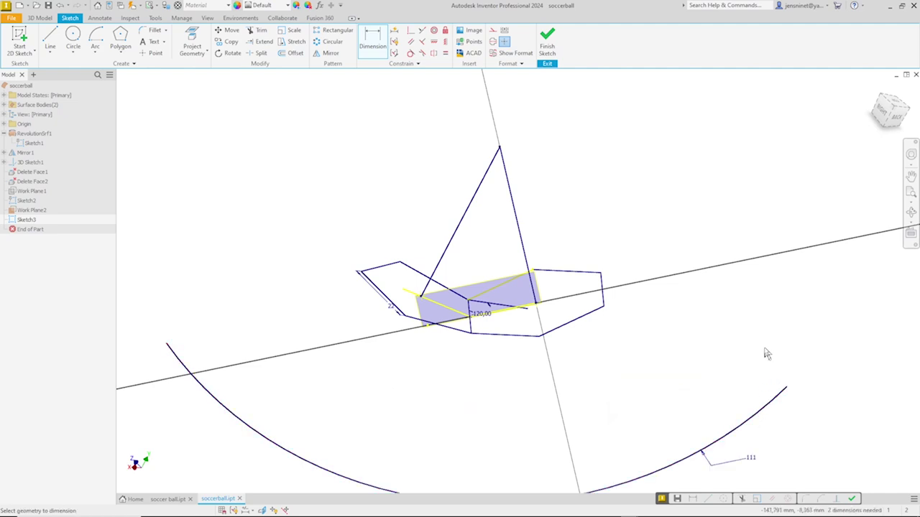
scroll(766, 353, "up", 4)
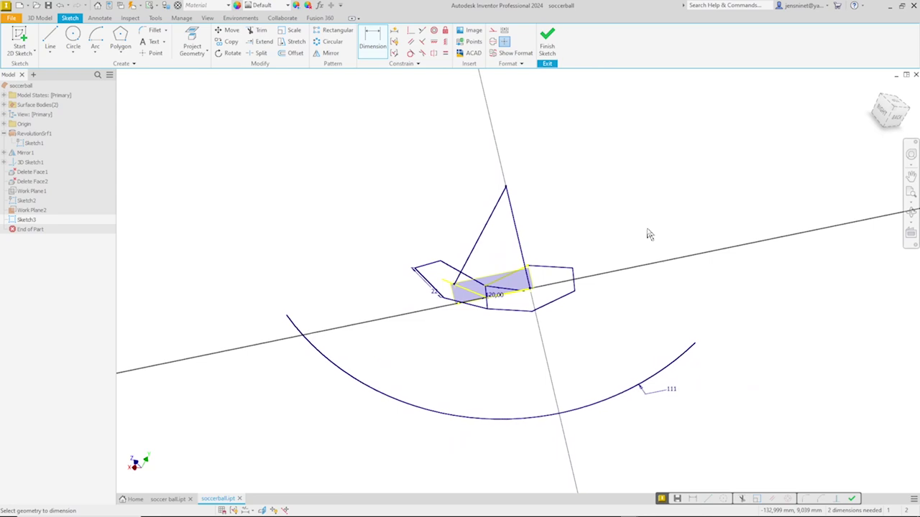
Draw a short line up-left from the triangle apex and finish Sketch3
right_click(639, 203)
left_click(640, 169)
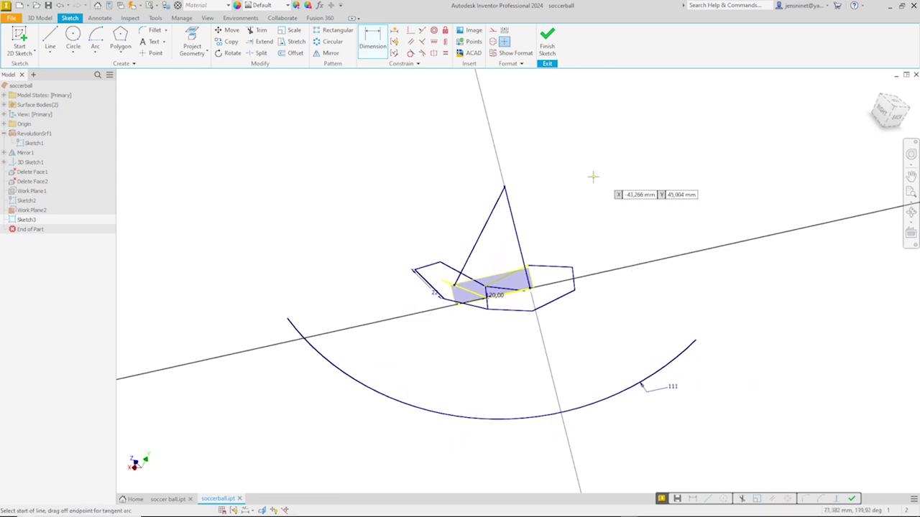
left_click(504, 187)
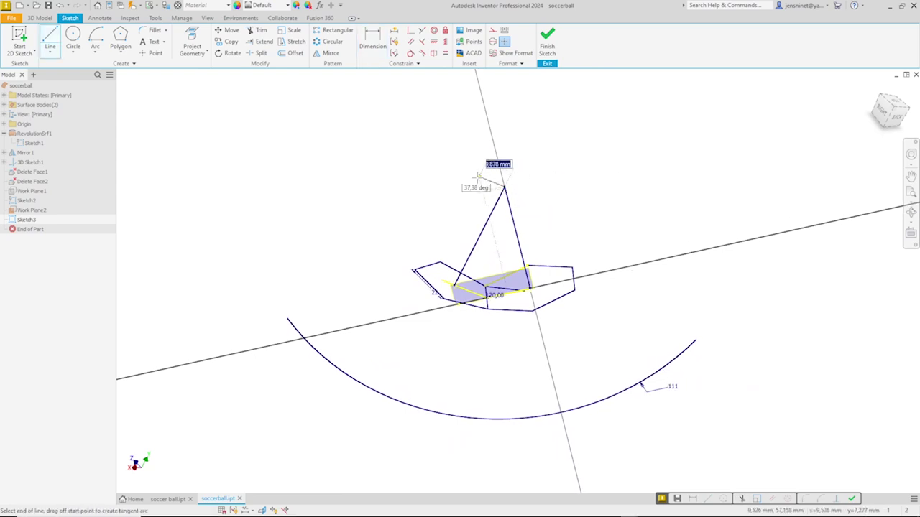
left_click(440, 162)
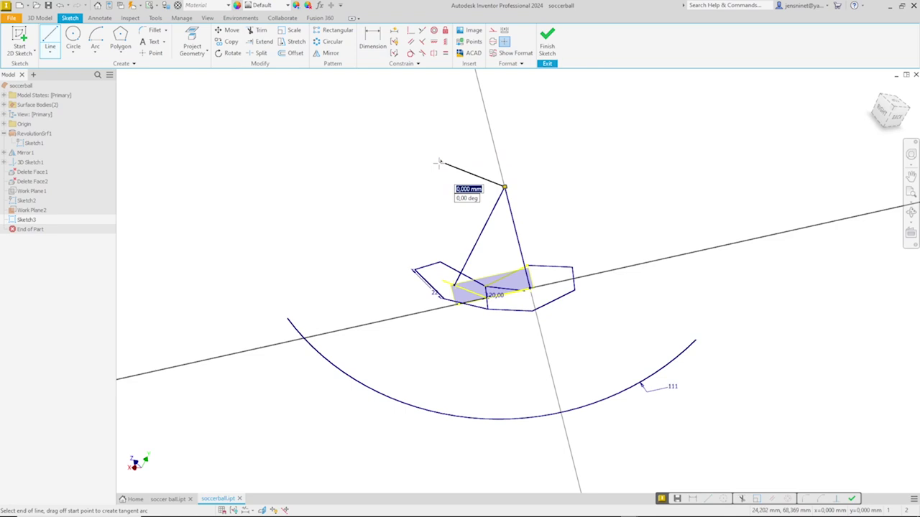
key("Escape")
middle_click_drag(546, 192, 579, 191, "shift")
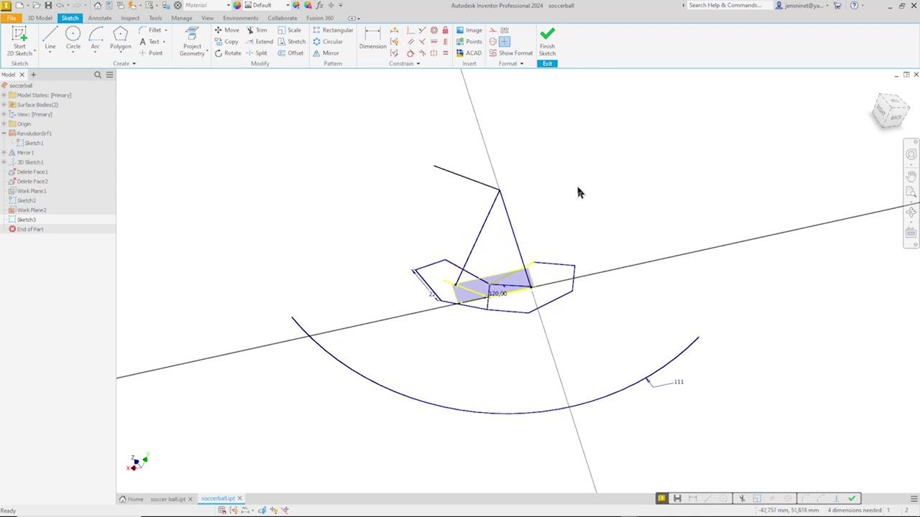
left_click(547, 52)
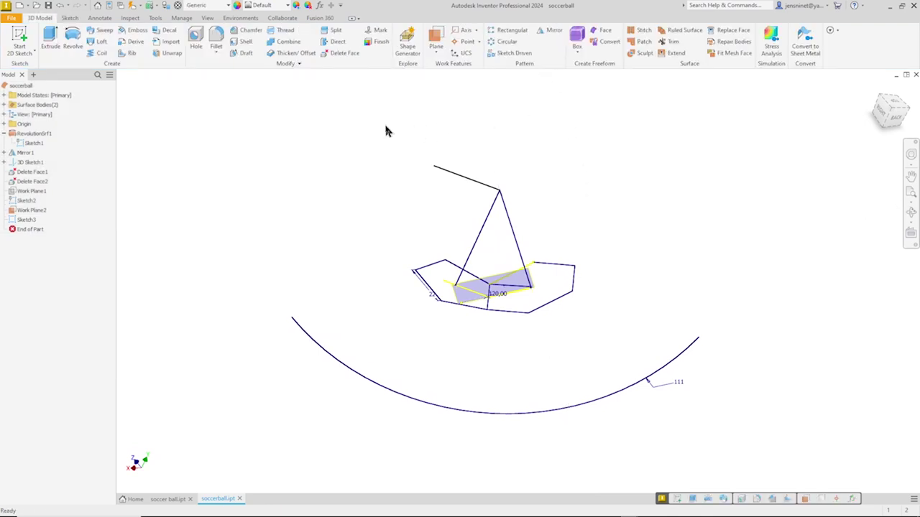
Revolve the 111 arc symmetrically 120° about the short apex line into RevolutionSrf3
left_click(73, 41)
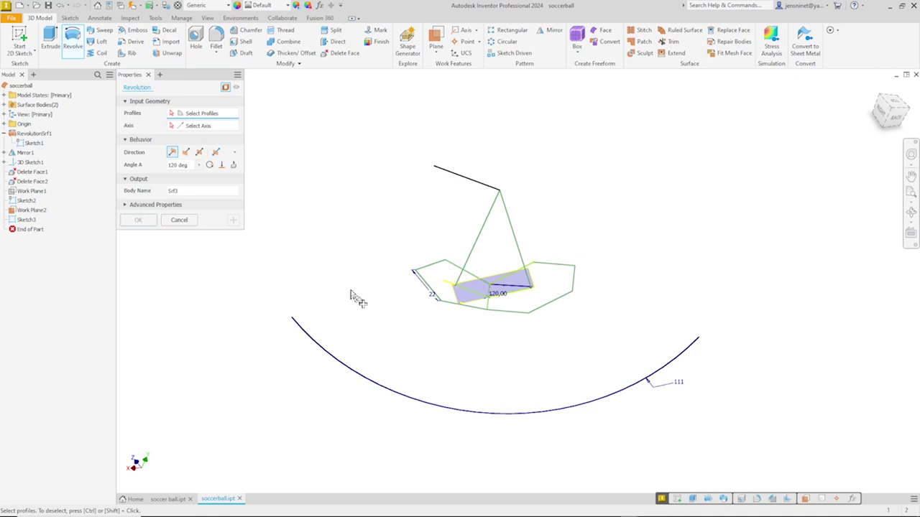
left_click(388, 394)
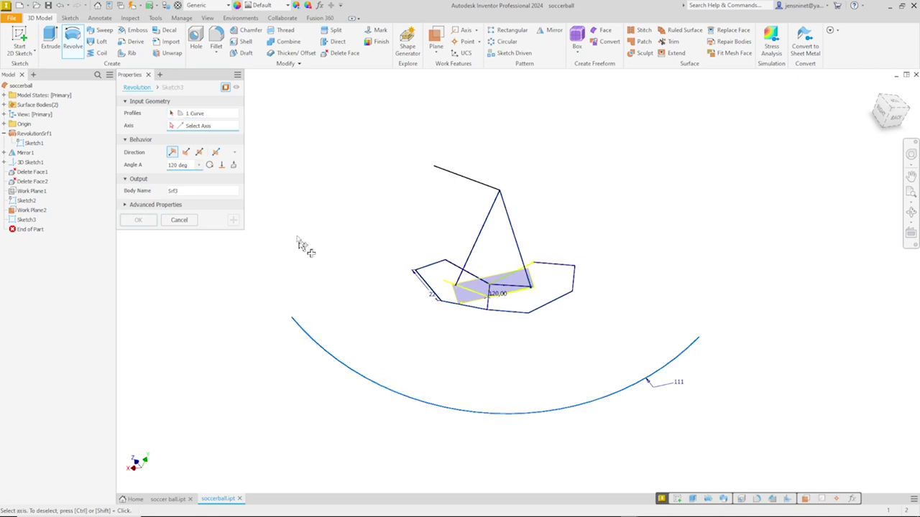
left_click(475, 185)
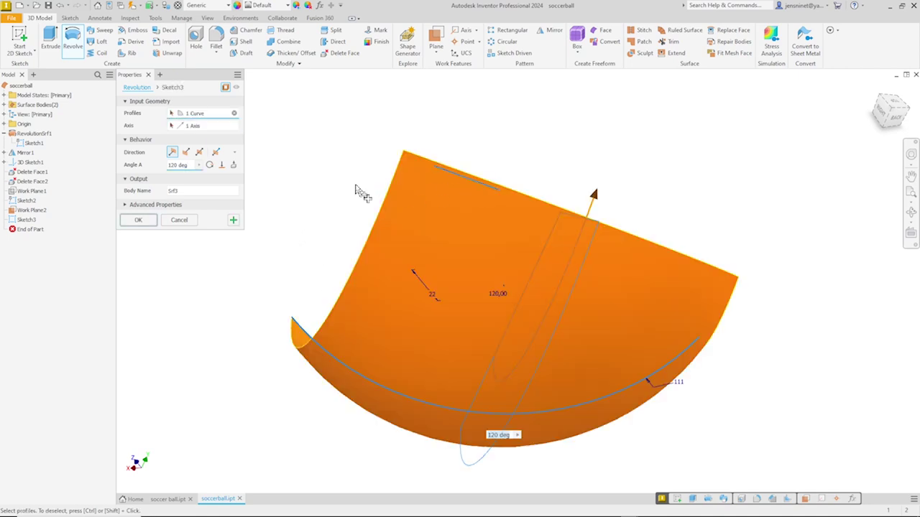
left_click(199, 153)
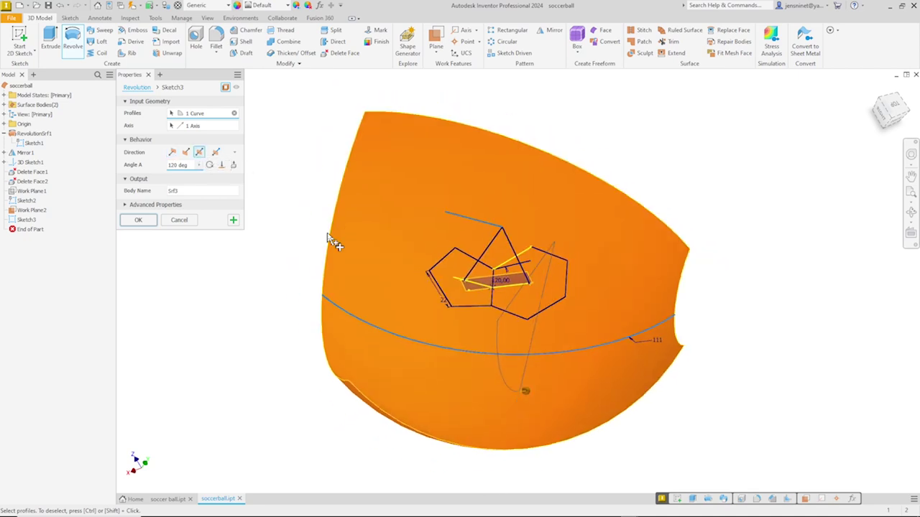
left_click_drag(332, 243, 319, 209)
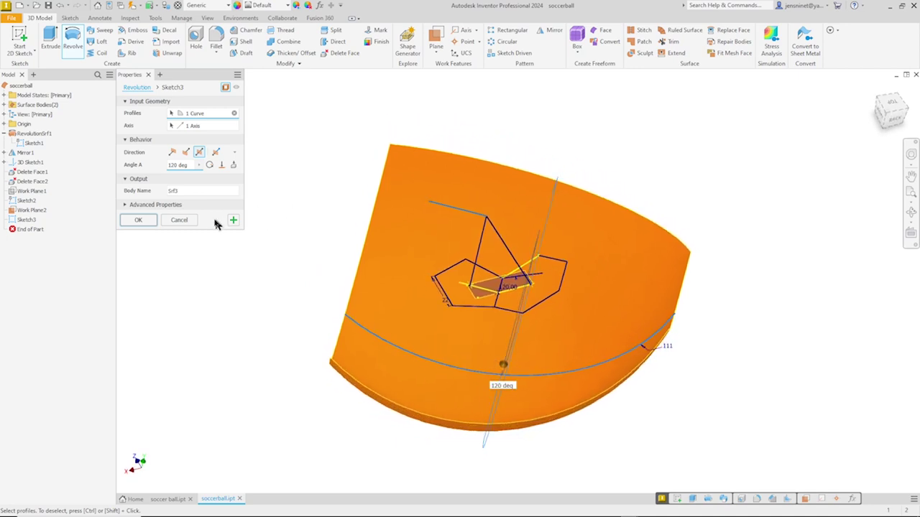
left_click(146, 221)
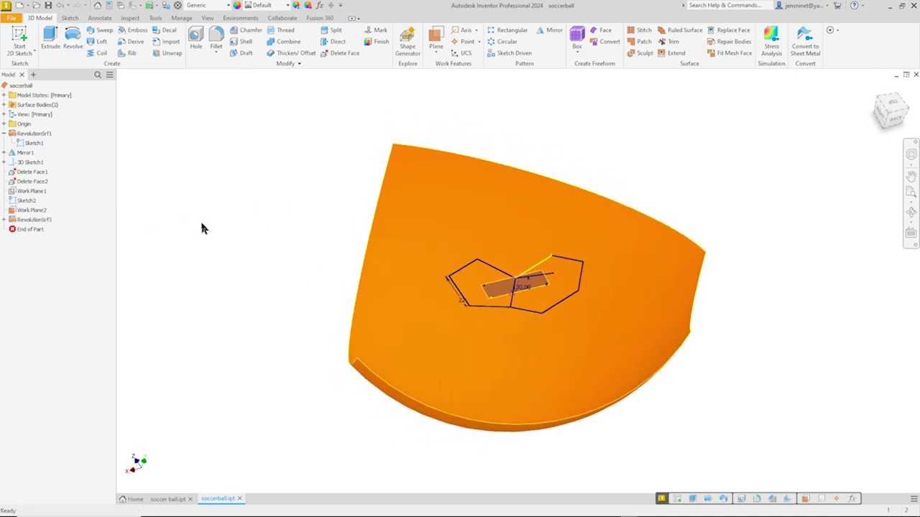
right_click(31, 210)
Hide Work Plane2 and dimension the pentagon's side to 22
left_click(55, 293)
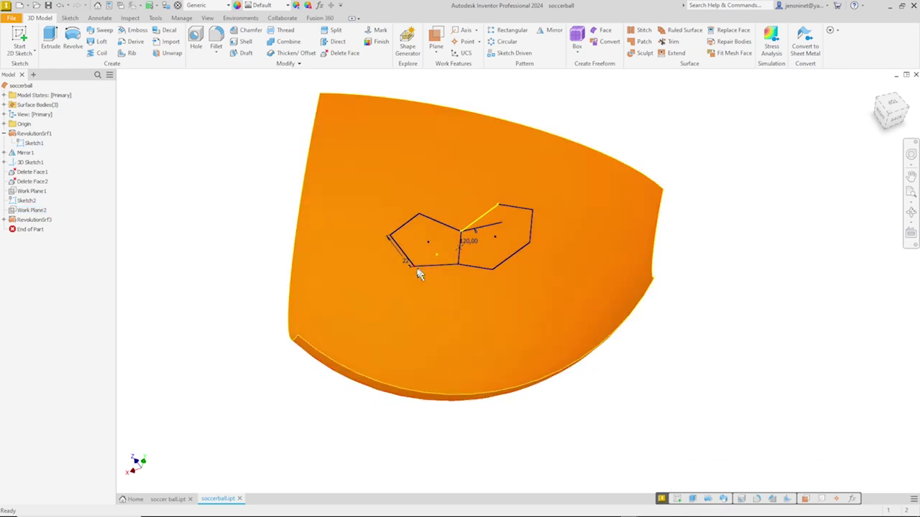
left_click(402, 276)
key("Return")
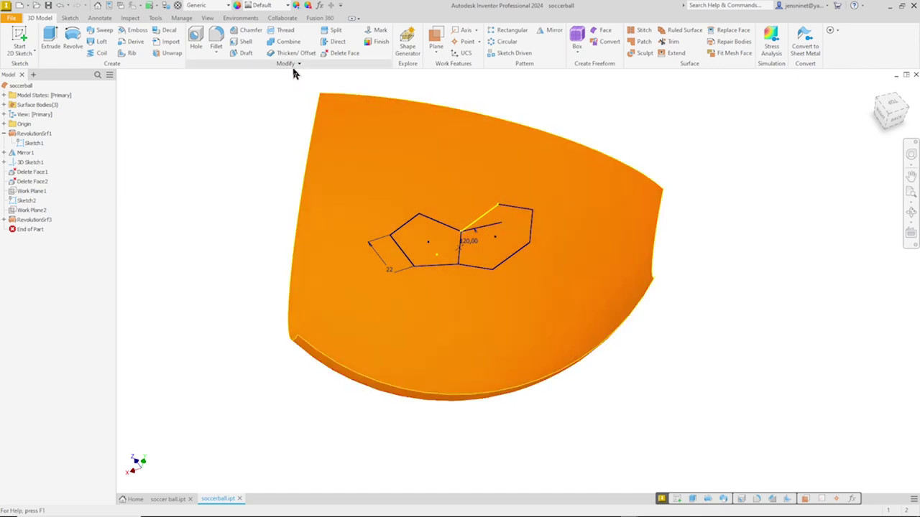
Duplicate the curved surface body with Copy Object
left_click(293, 71)
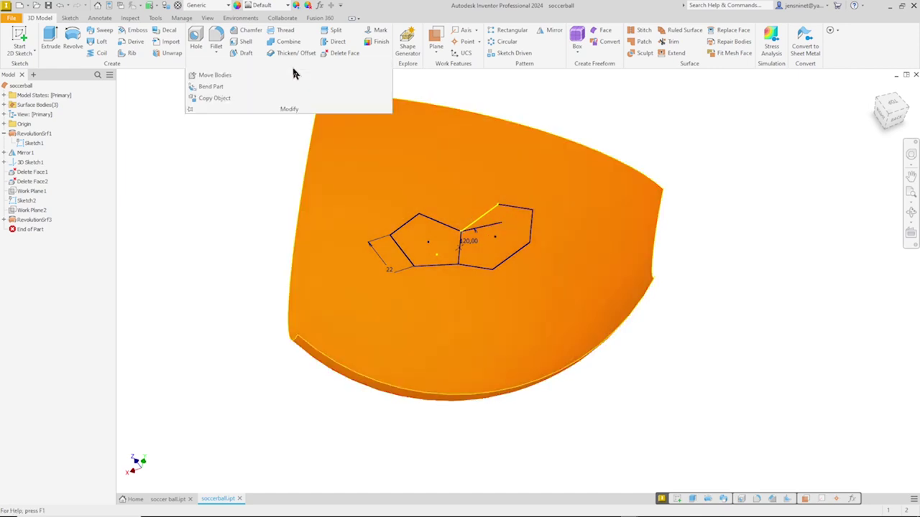
left_click(220, 98)
left_click(374, 178)
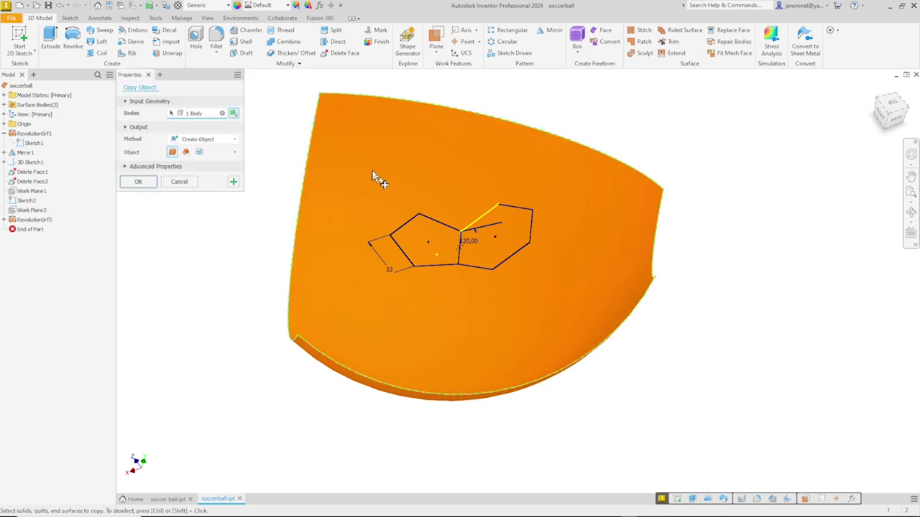
left_click(141, 183)
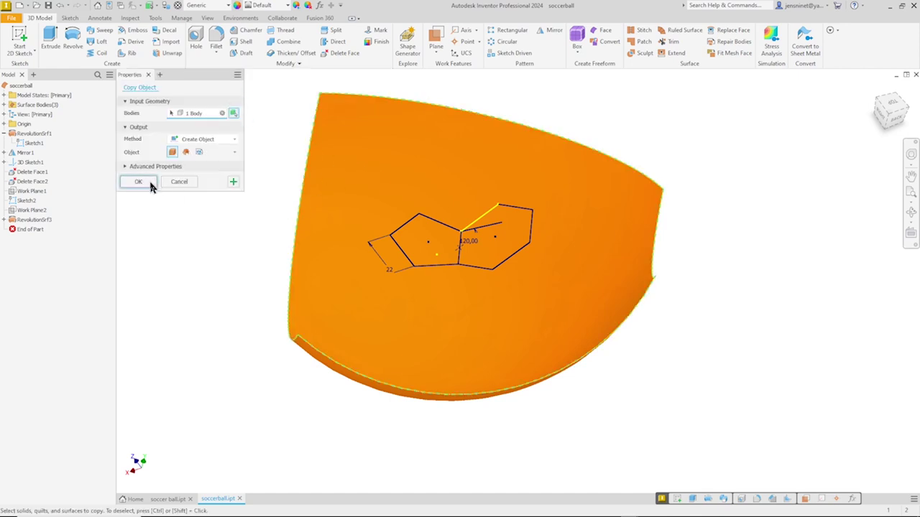
Turn off the visibility of the new Srf4 surface body
left_click(5, 105)
left_click(22, 142)
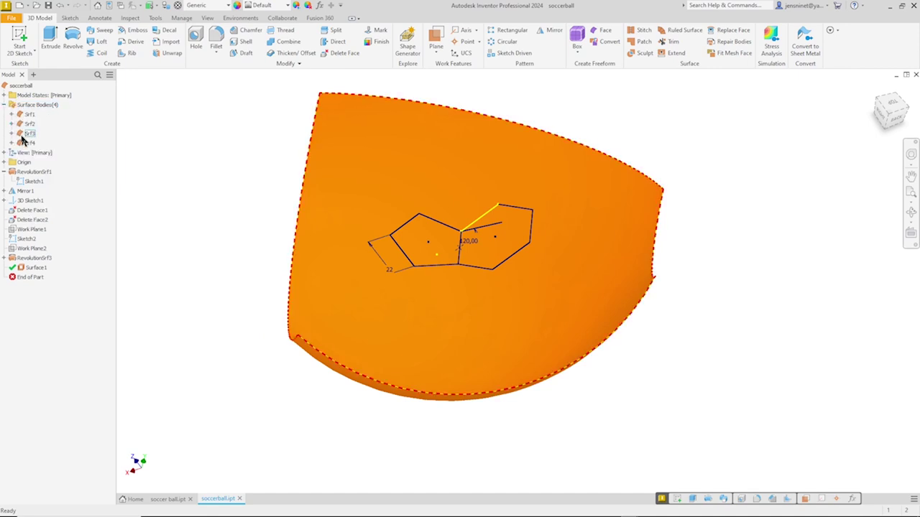
right_click(24, 145)
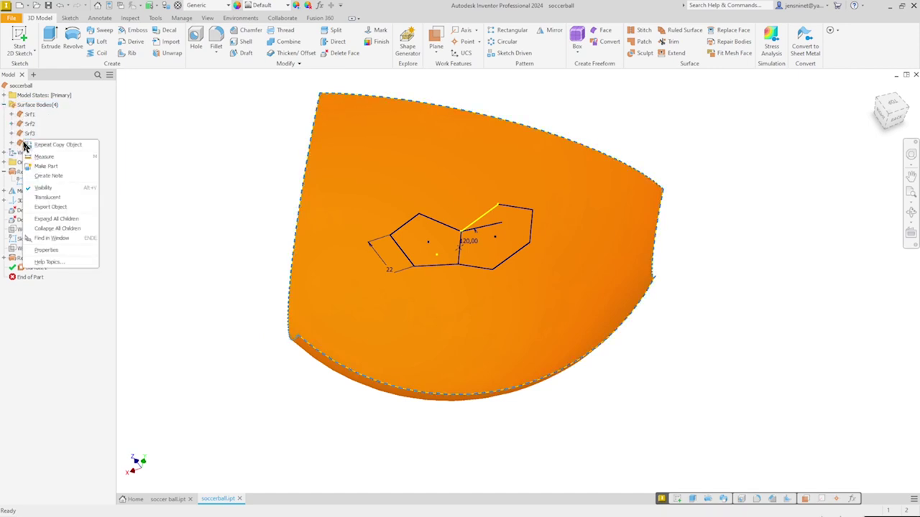
left_click(44, 188)
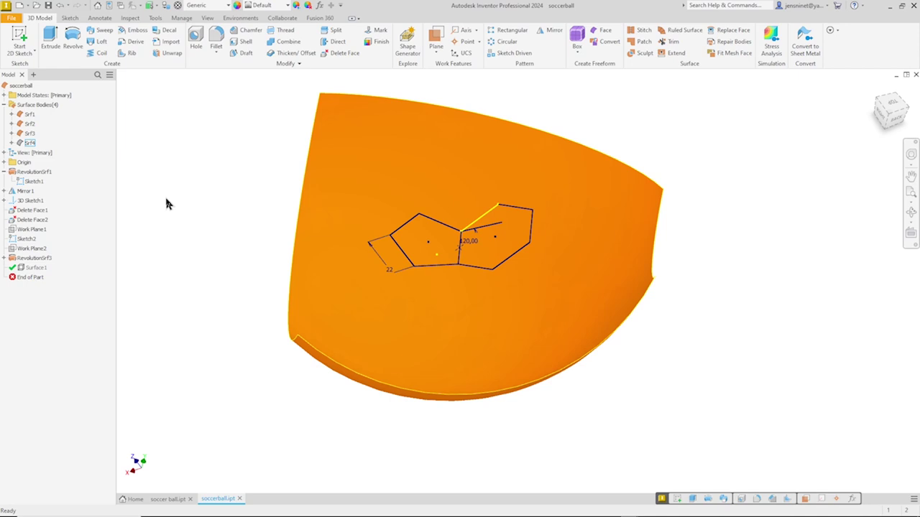
Start a new 3D sketch and set the curved surface as the Project to Surface target face
left_click(36, 56)
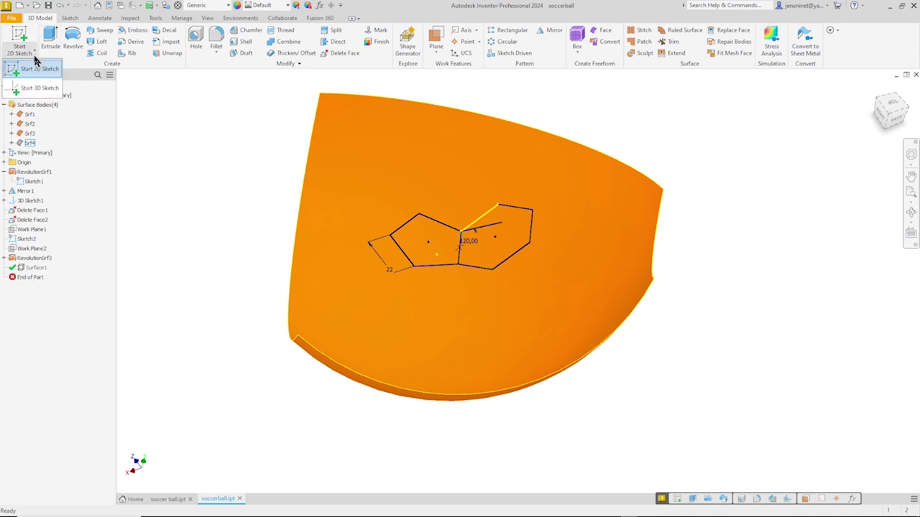
left_click(38, 89)
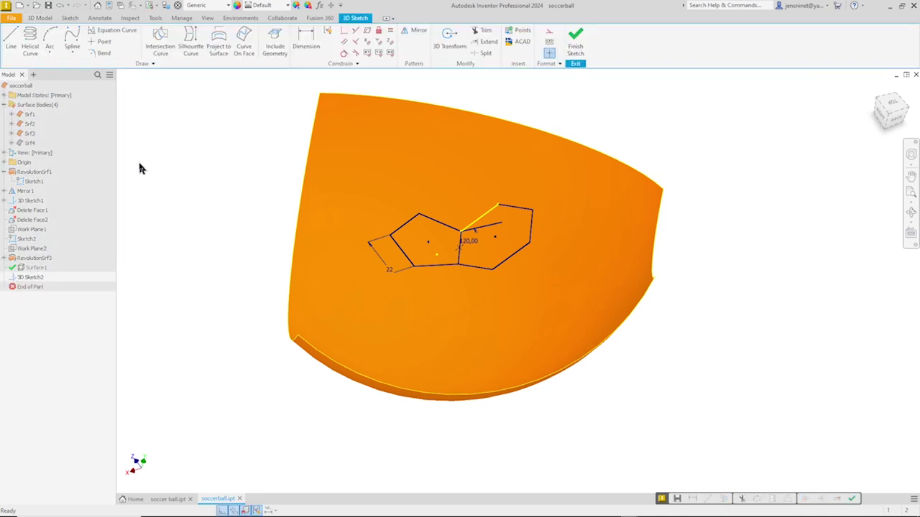
left_click(219, 51)
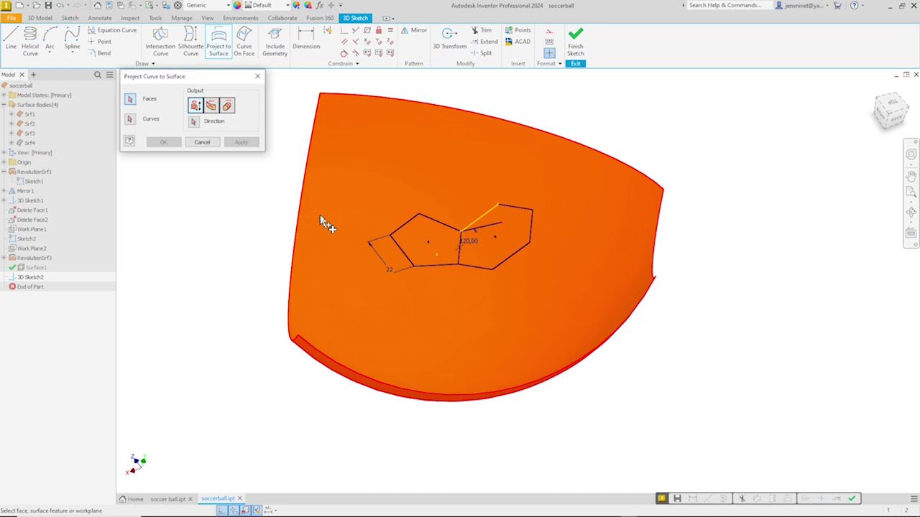
left_click(320, 218)
left_click(130, 121)
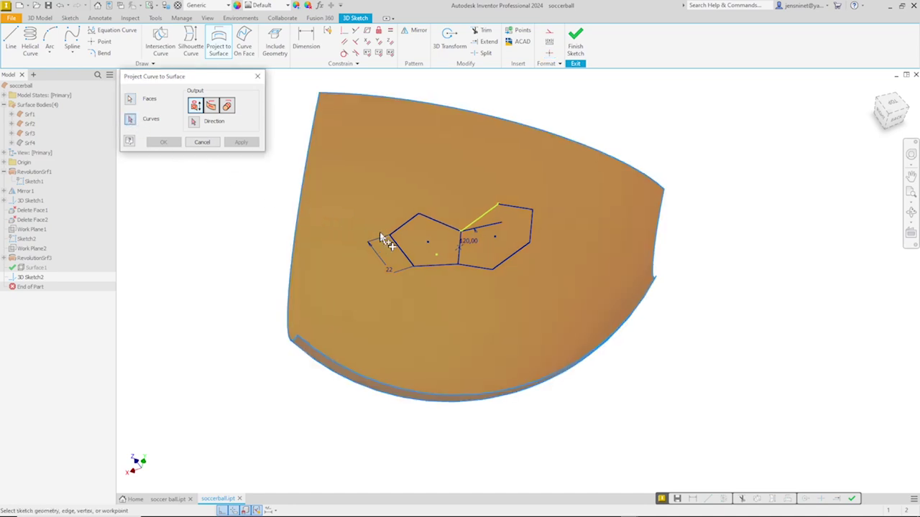
Project the three pentagon edges onto the surface using Project to closest point
scroll(381, 230, "up", 3)
left_click(376, 220)
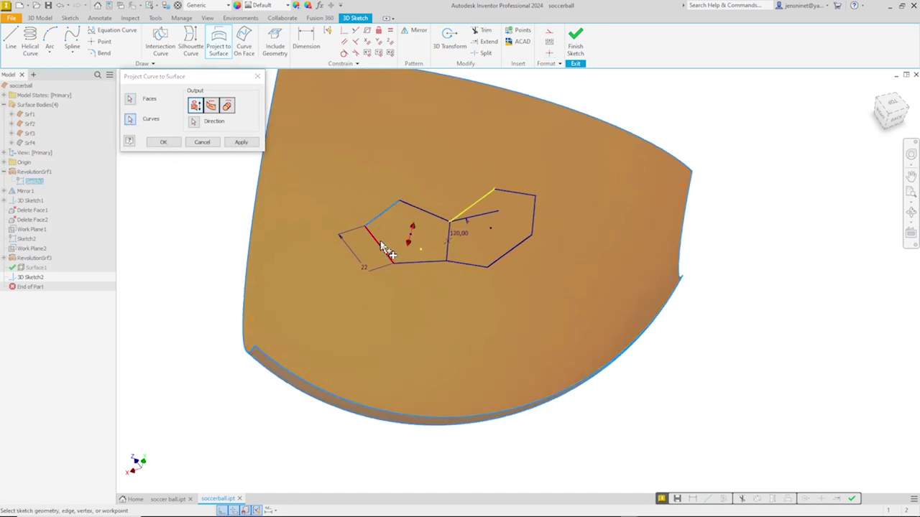
left_click(382, 249)
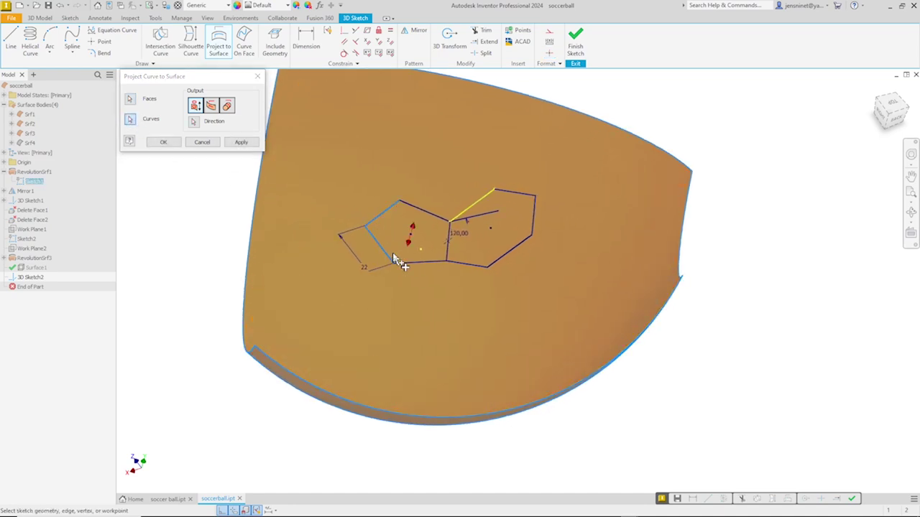
left_click(446, 255)
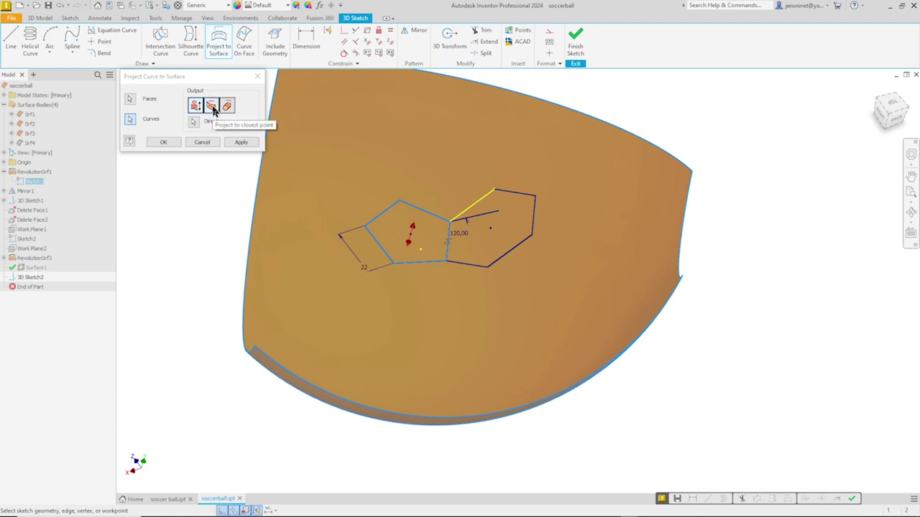
left_click(213, 108)
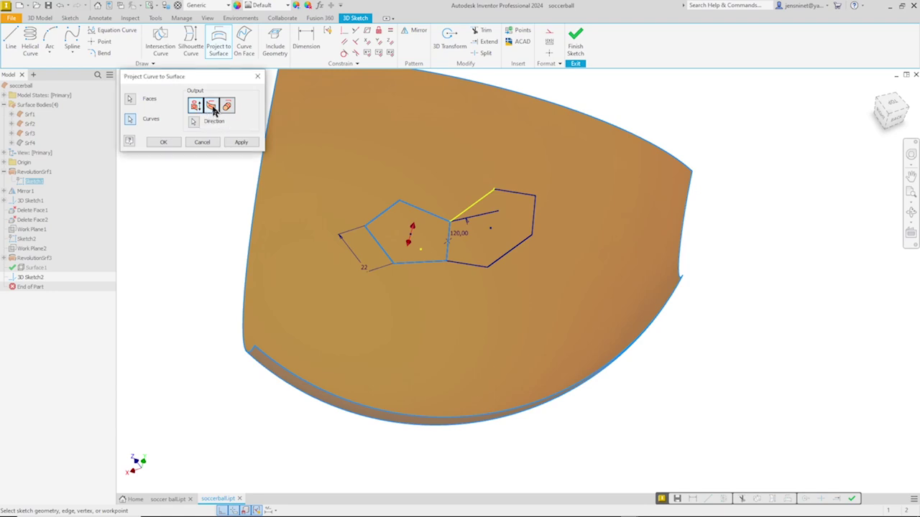
left_click(242, 143)
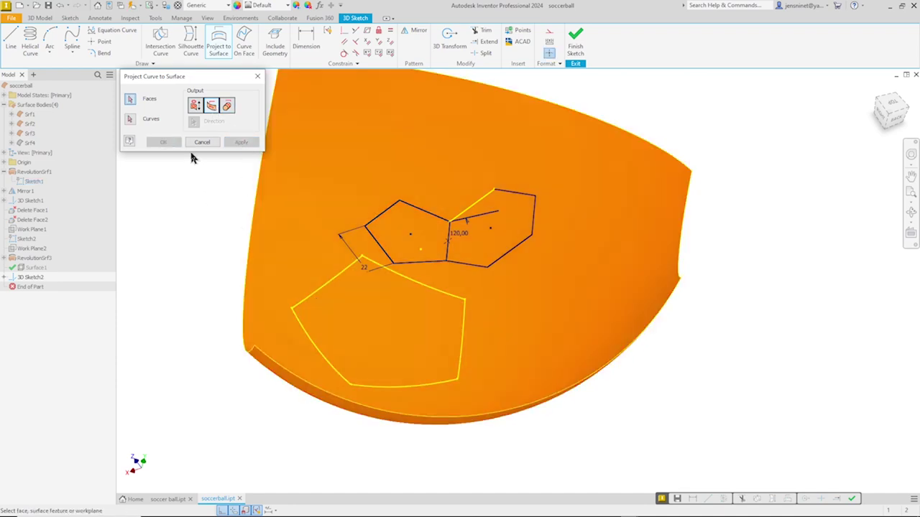
left_click(257, 77)
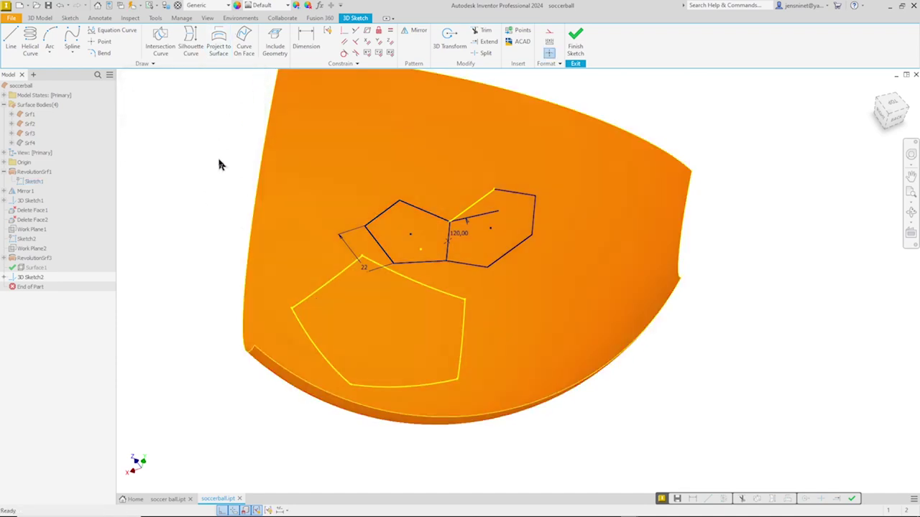
mouse_move(220, 162)
middle_mouse_down("shift")
mouse_move(252, 217)
mouse_move(397, 336)
mouse_move(376, 294)
mouse_move(390, 290)
mouse_move(373, 237)
mouse_move(395, 285)
mouse_move(424, 277)
middle_mouse_up("shift")
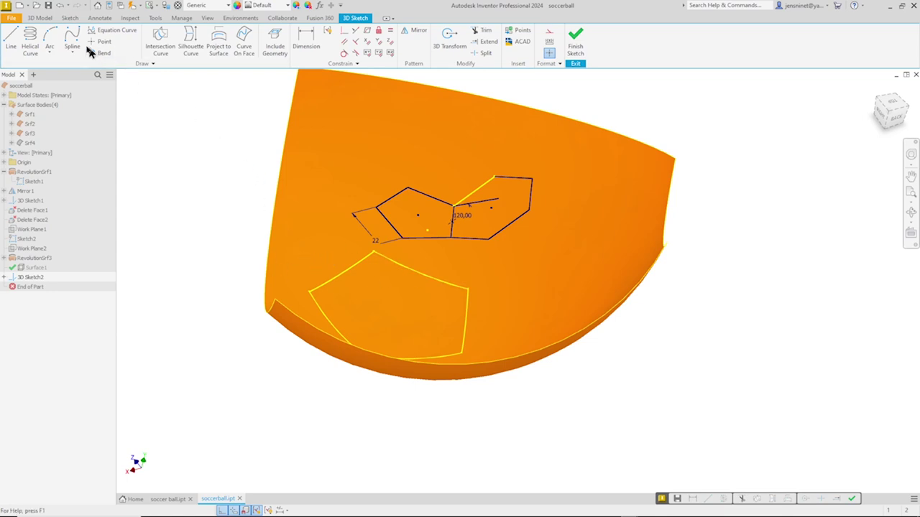
Finish the 3D sketch and split the curved surface along the projected pentagon curves
left_click(575, 48)
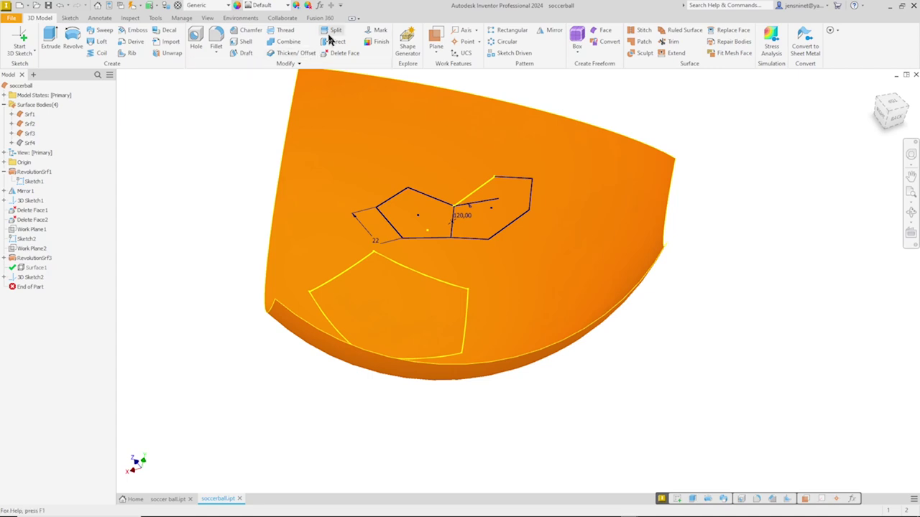
left_click(333, 33)
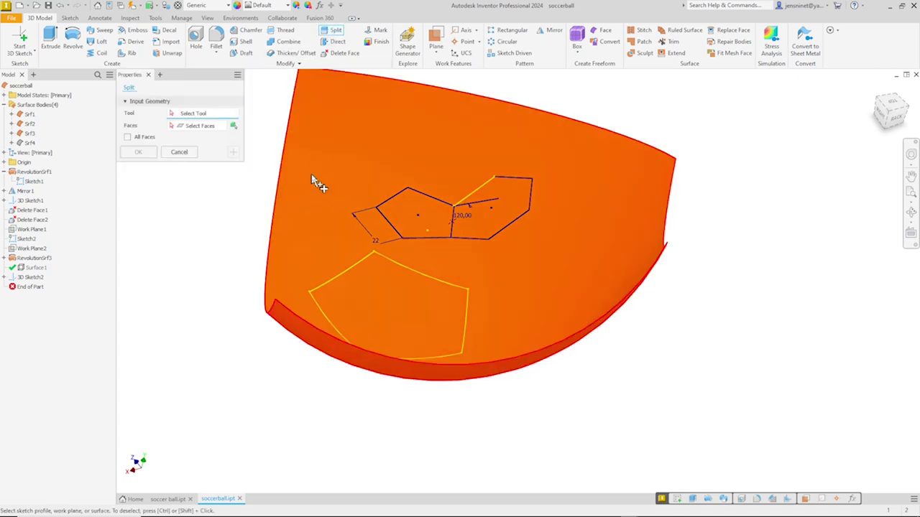
left_click(349, 268)
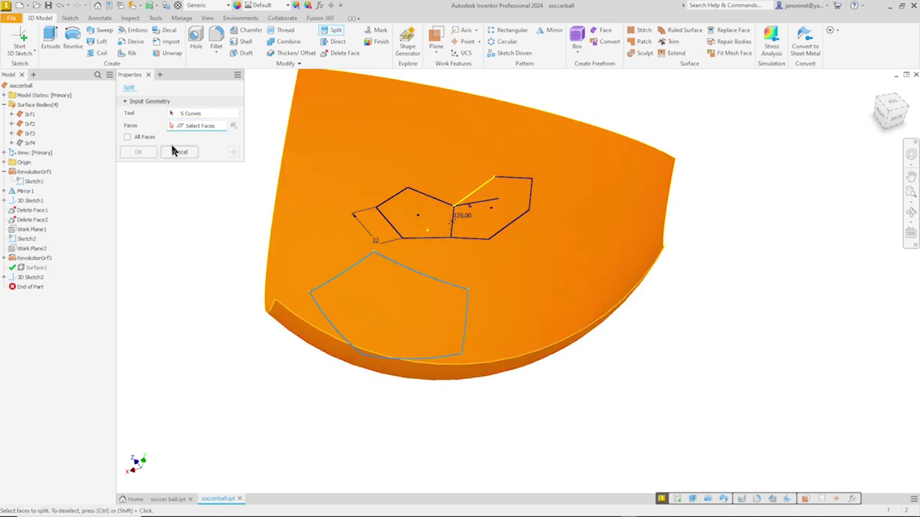
left_click(306, 237)
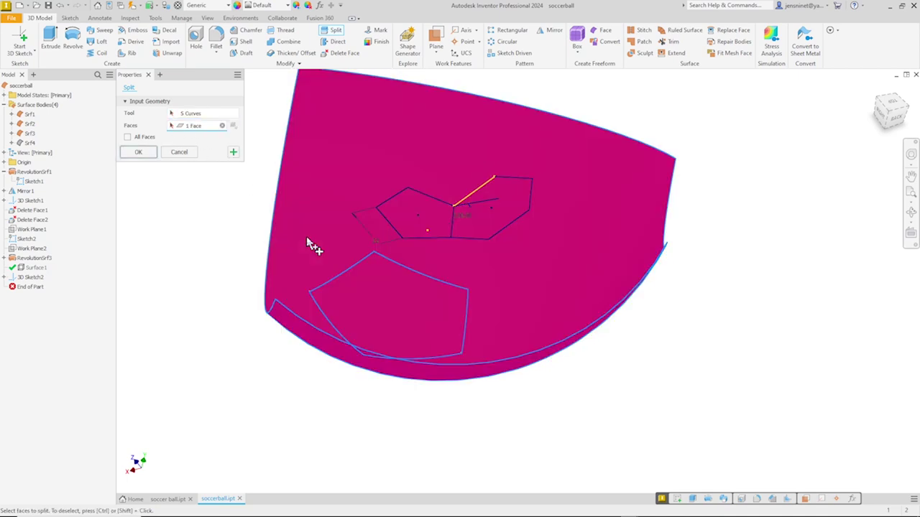
left_click(149, 153)
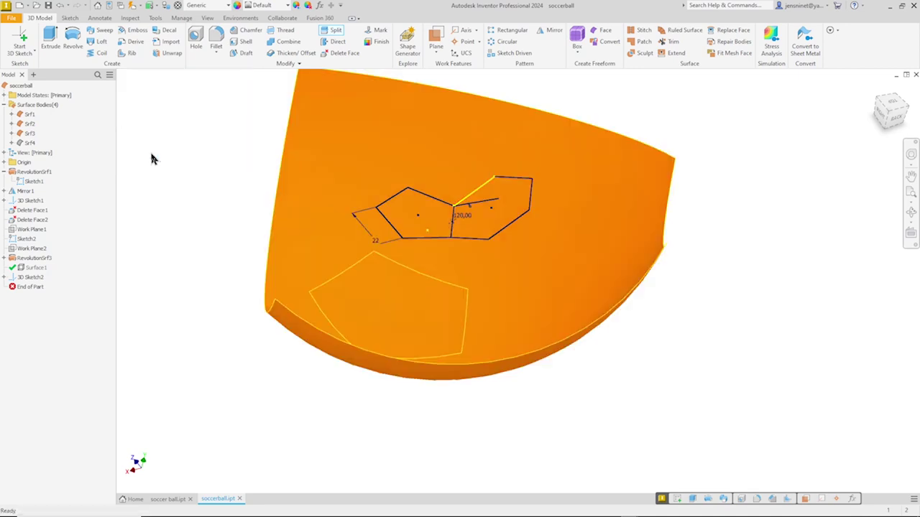
Delete the large outer face, leaving only the curved pentagon patch
left_click(345, 53)
left_click(318, 193)
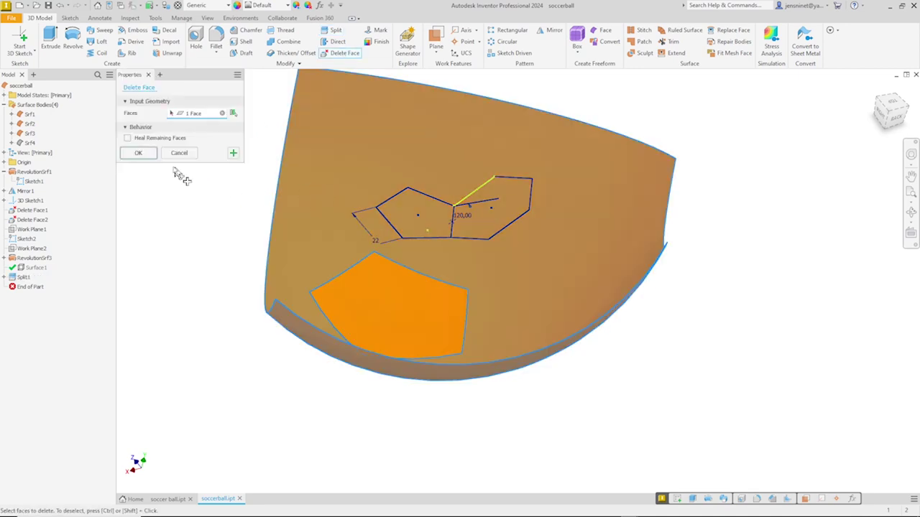
left_click(139, 152)
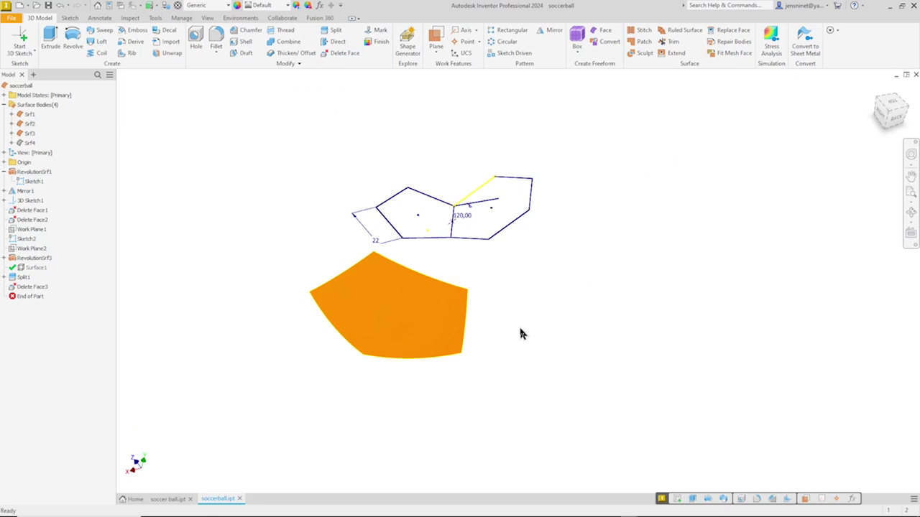
Turn visibility back on for the hidden Srf4 curved surface over the pentagon patch
key("F5")
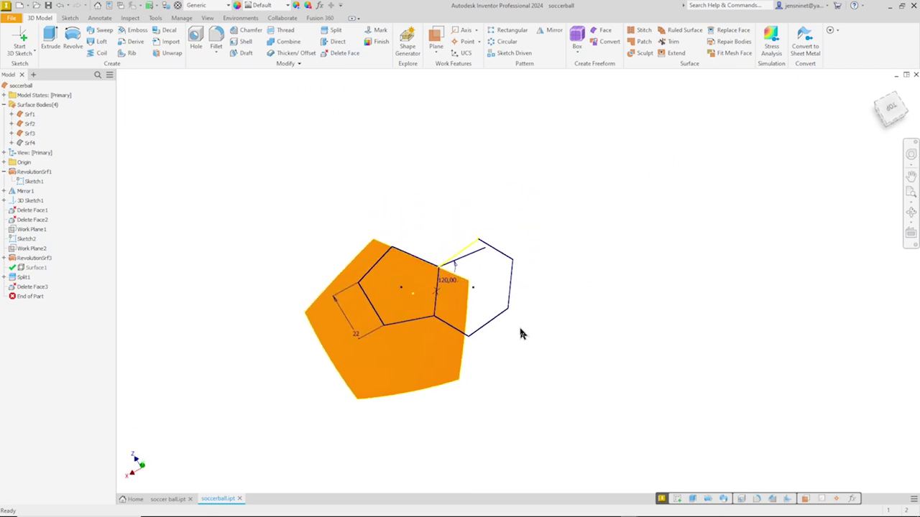
key("F5")
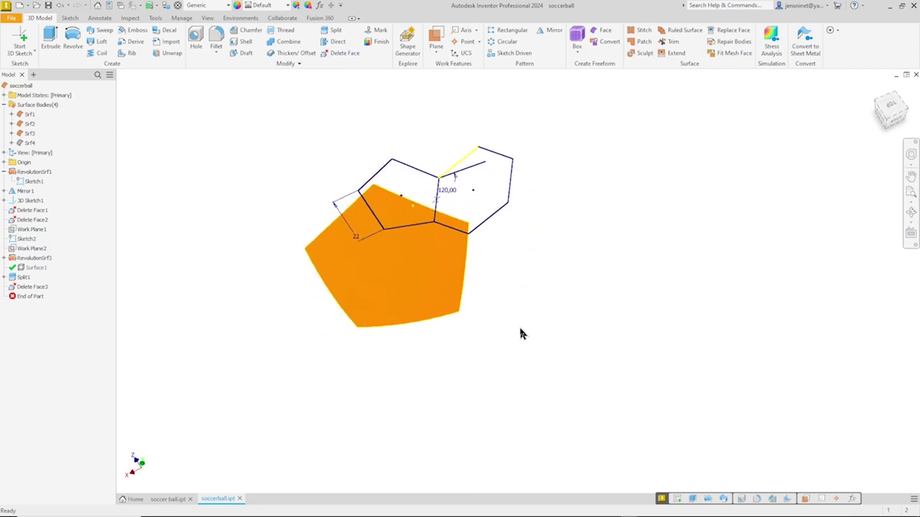
key("F5")
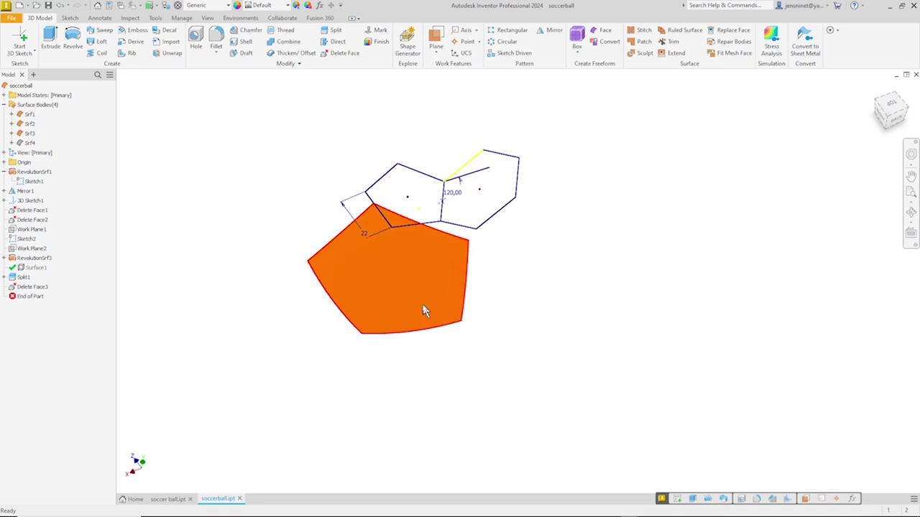
left_click(422, 310)
right_click(23, 143)
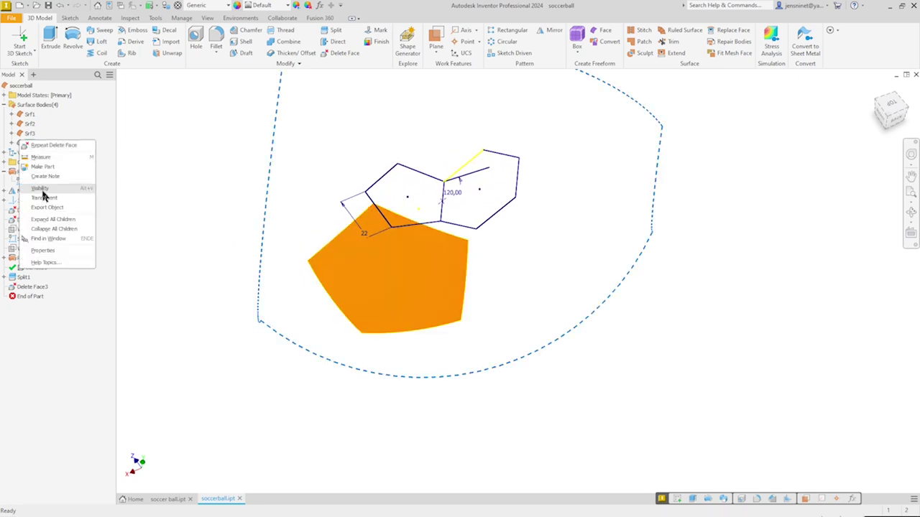
left_click(41, 188)
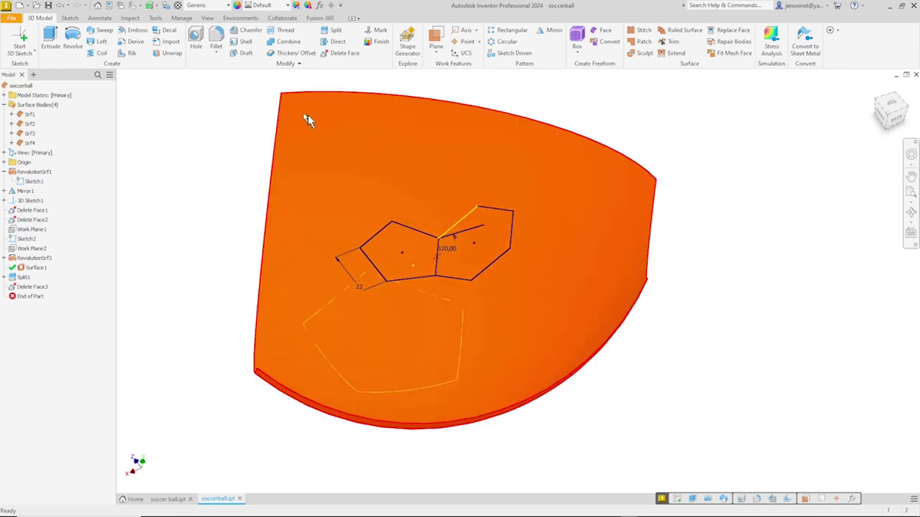
Start a new 3D sketch and set Project to Surface to target the curved surface
left_click(27, 54)
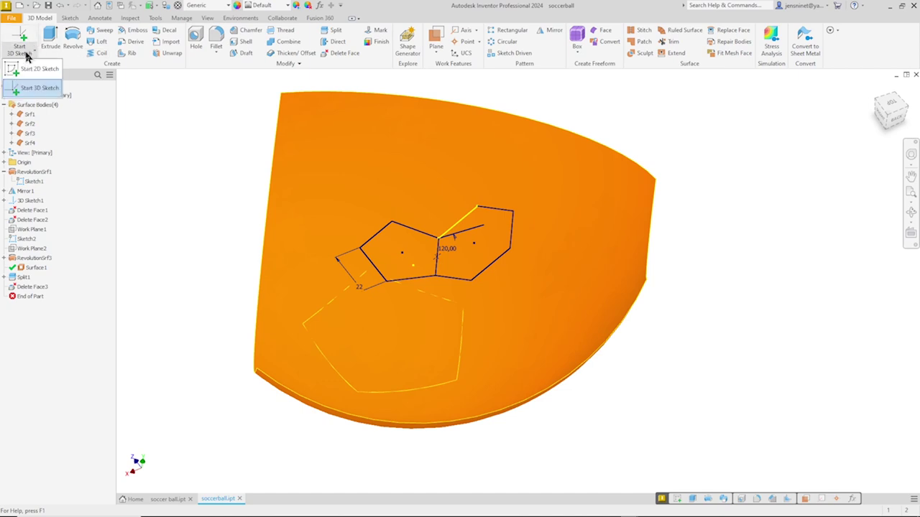
left_click(33, 87)
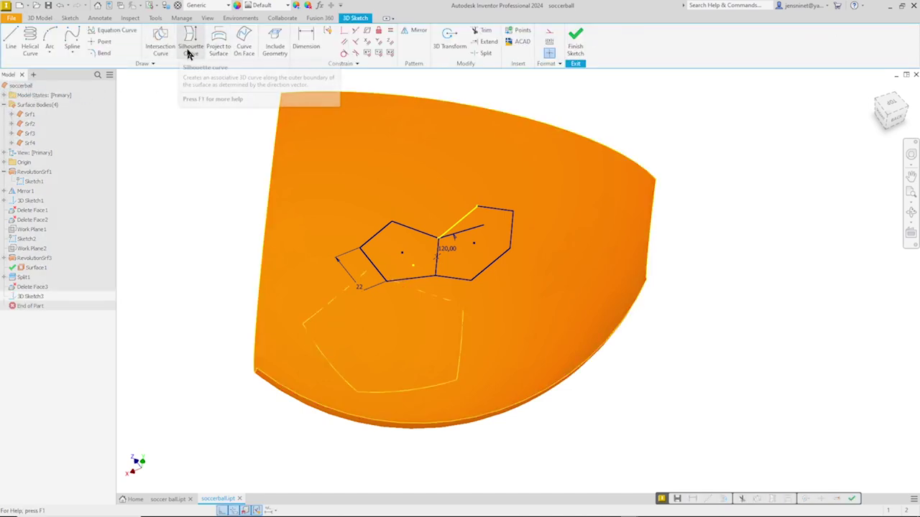
left_click(218, 48)
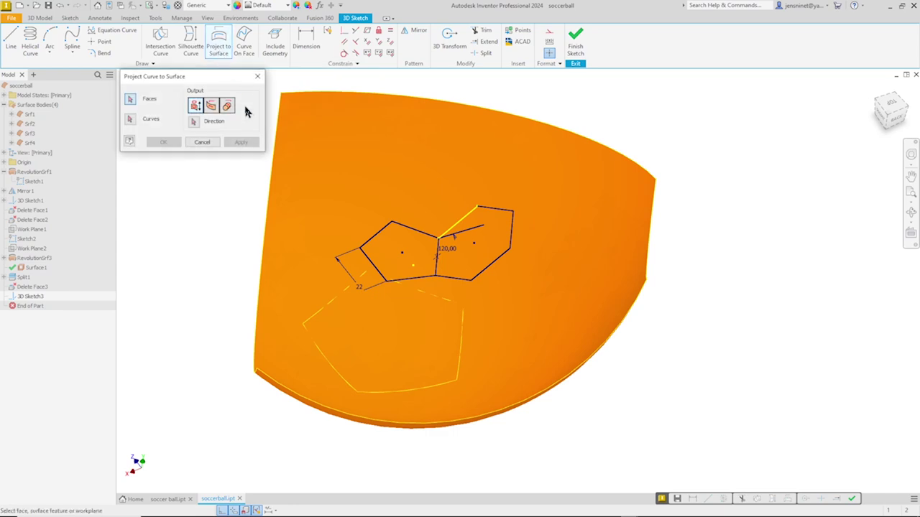
left_click(506, 185)
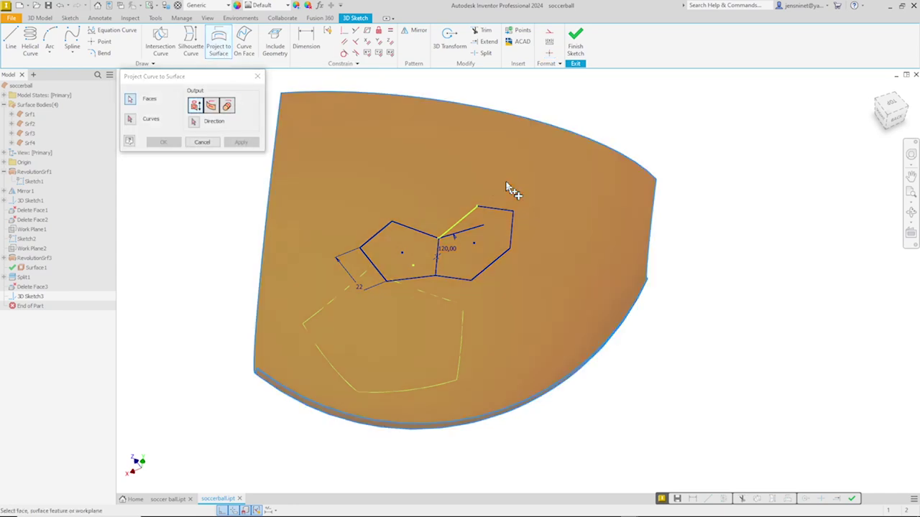
left_click(141, 123)
scroll(459, 210, "up", 2)
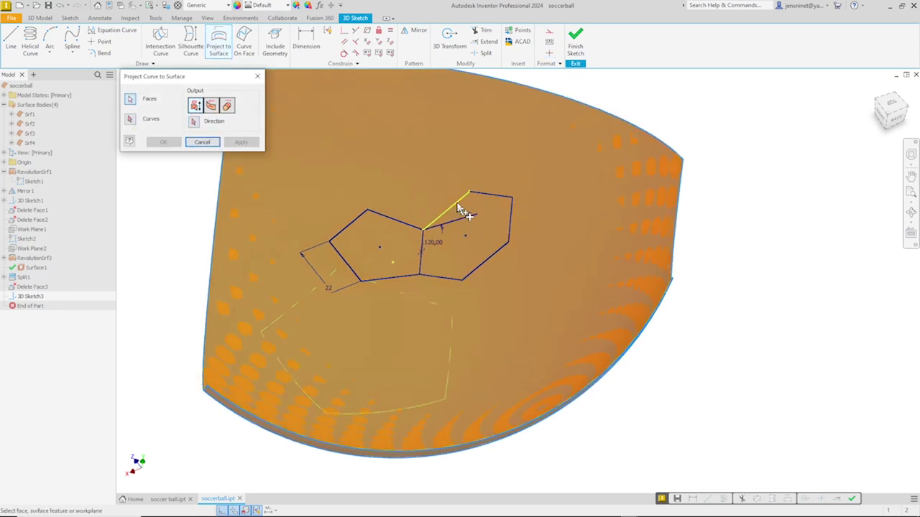
left_click(130, 120)
Project the hexagon edge loop to the closest surface point and finish the sketch
left_click(489, 197)
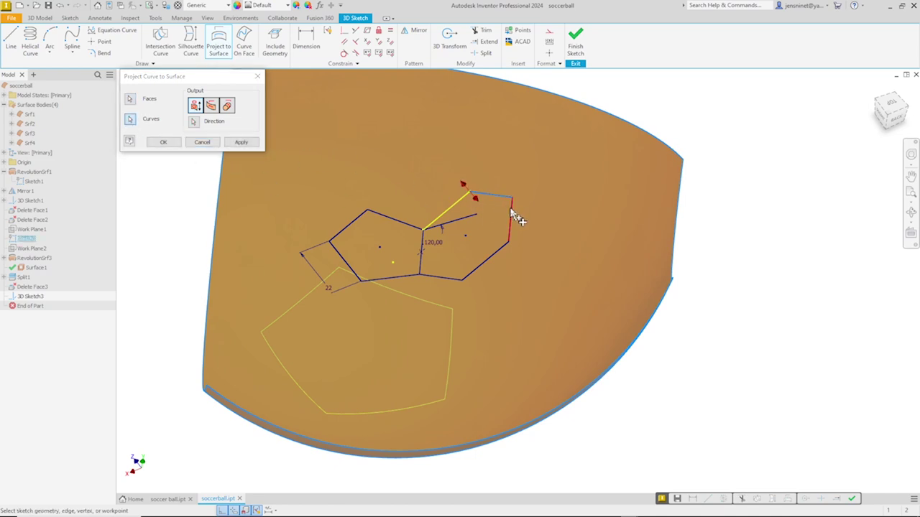
left_click(499, 247)
left_click(422, 262)
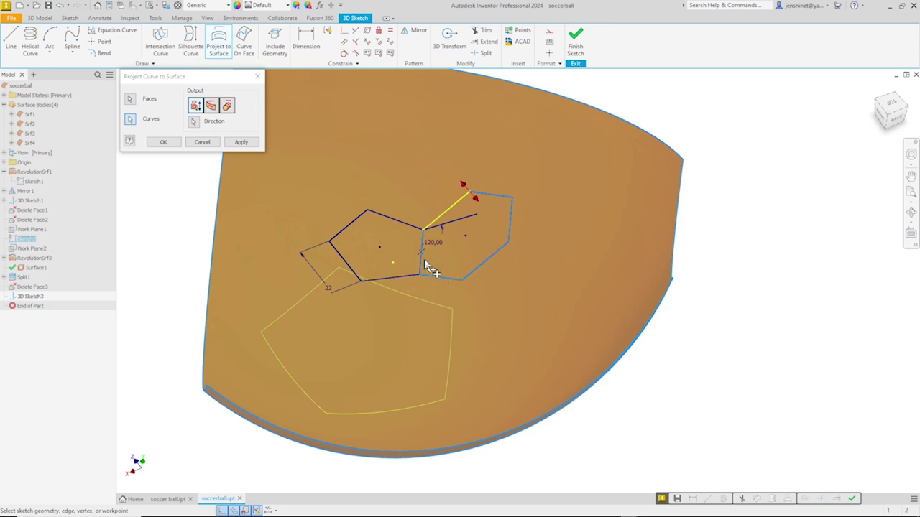
left_click(436, 217)
left_click(211, 106)
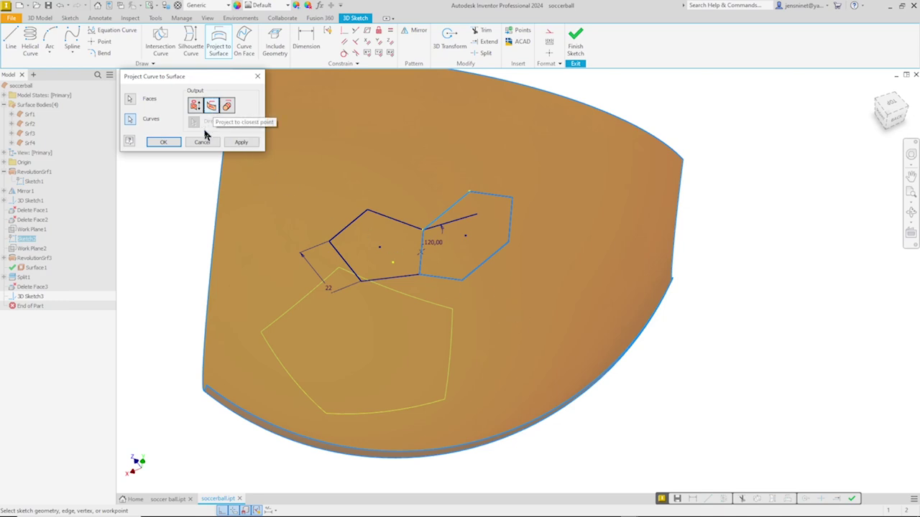
left_click(172, 141)
middle_click_drag(518, 235, 550, 154, "shift")
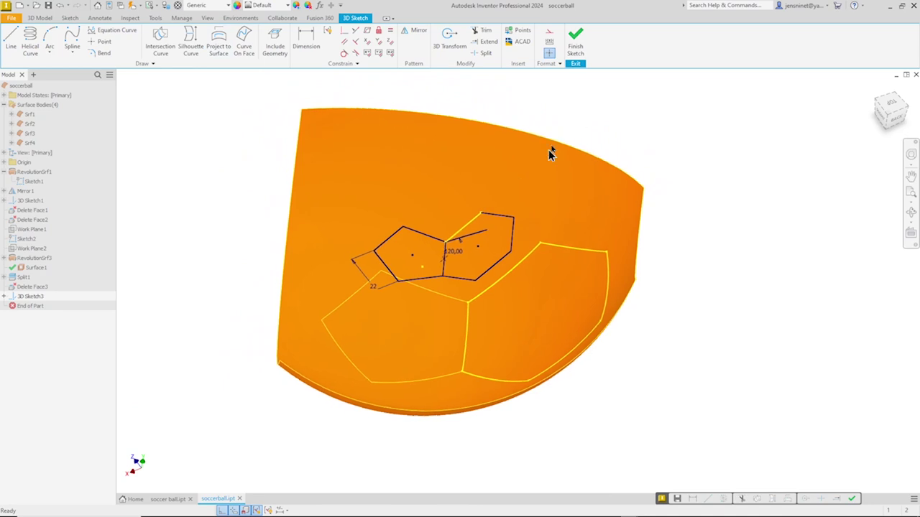
left_click(576, 51)
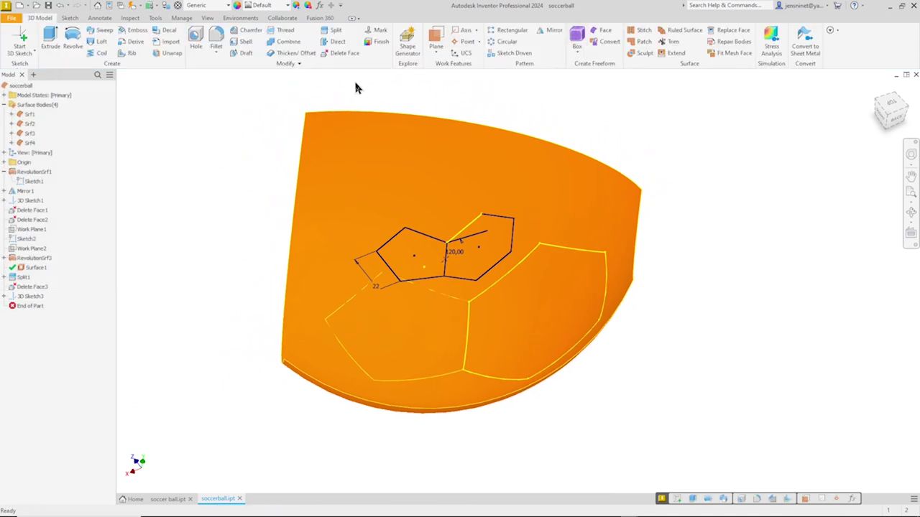
Split the restored surface along the projected hexagon curves
left_click(334, 32)
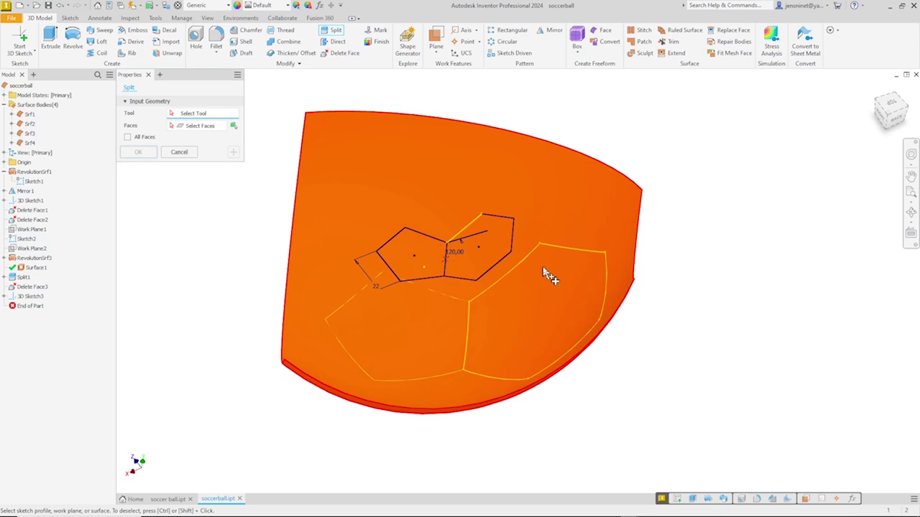
left_click(565, 247)
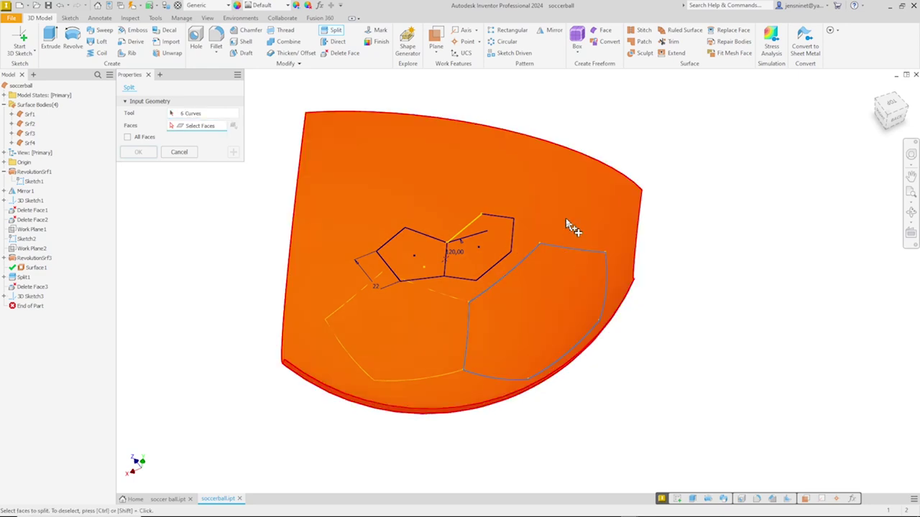
left_click(566, 222)
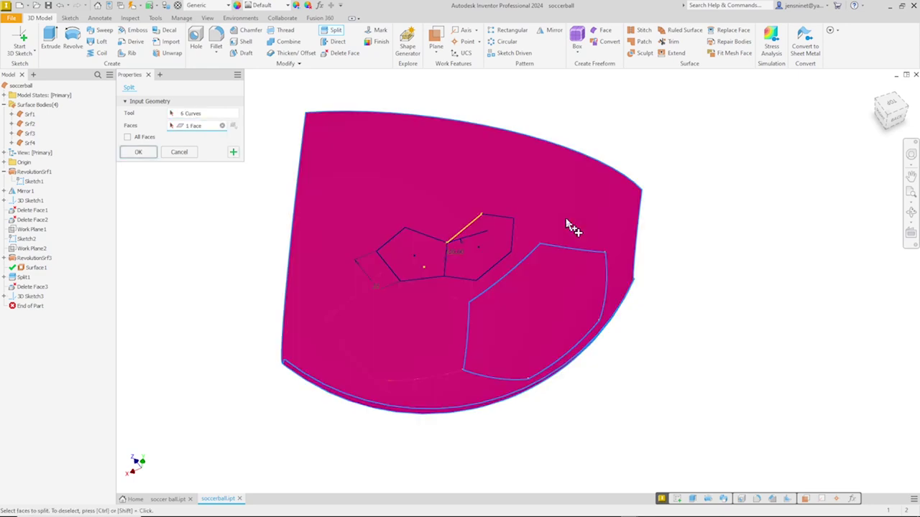
left_click(139, 152)
Delete the large leftover face, keeping only the hexagon patch beside the pentagon
left_click(336, 53)
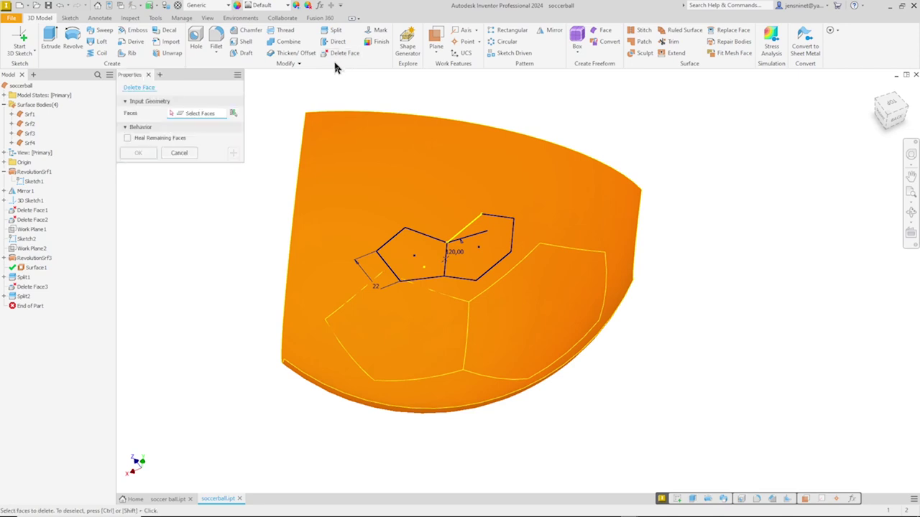
left_click(531, 302)
left_click(140, 153)
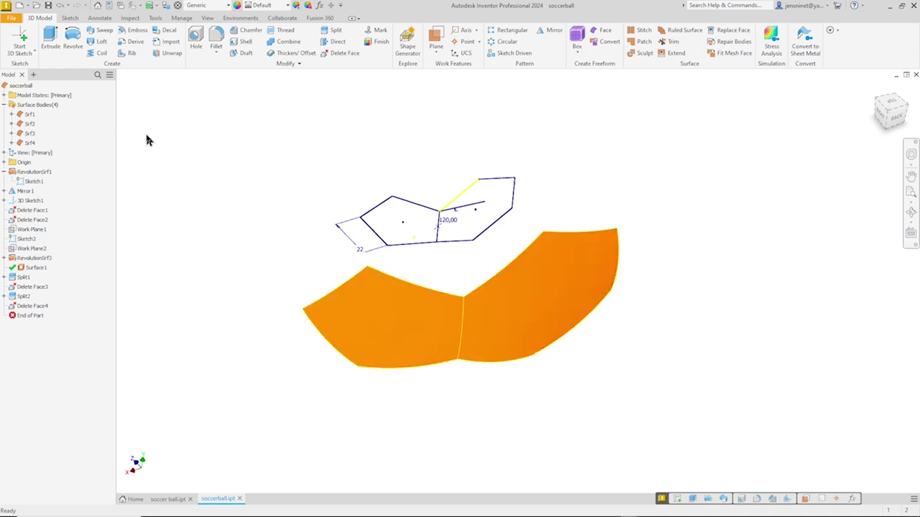
Thicken the pentagon and hexagon patches by 2.5 mm into Solid1 and Solid2
left_click(285, 55)
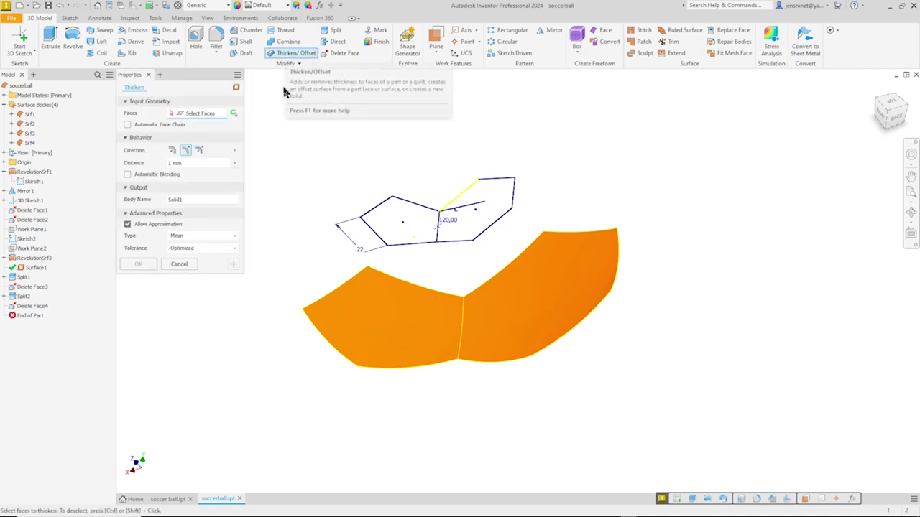
left_click(345, 308)
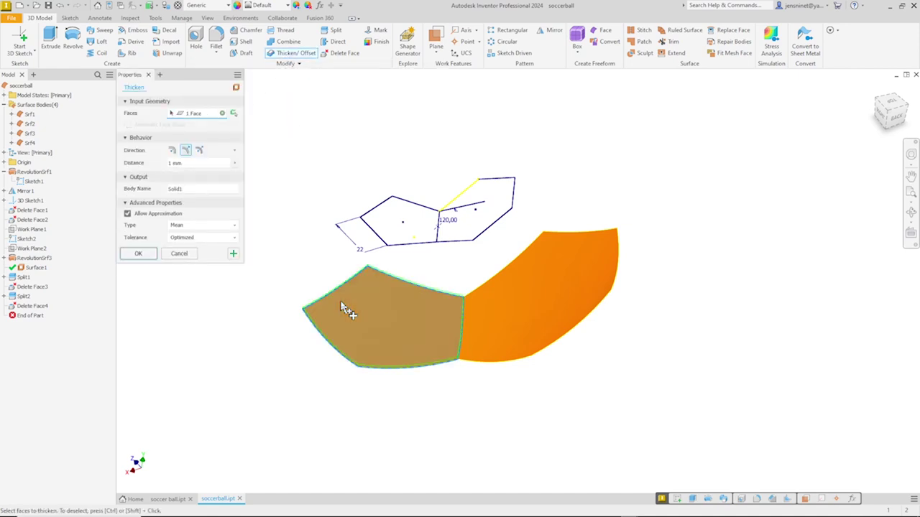
left_click(186, 164)
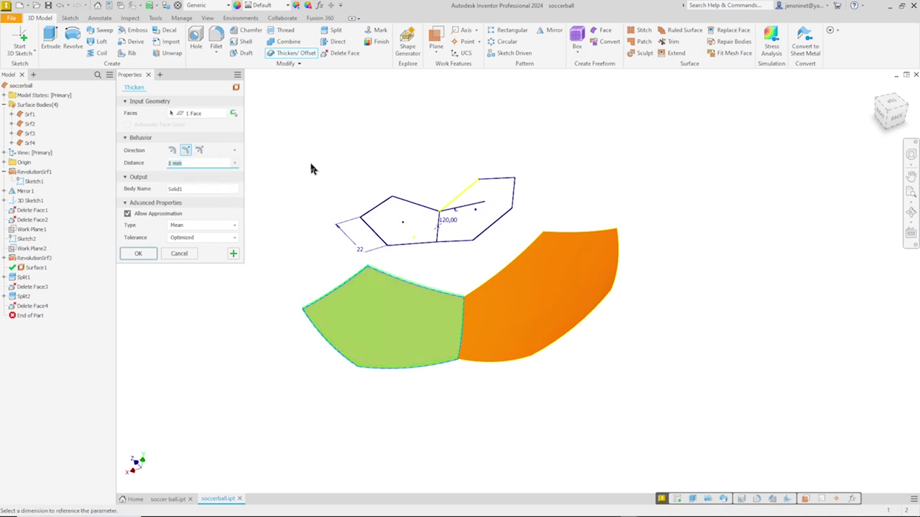
type("2.5")
left_click(234, 255)
left_click(529, 307)
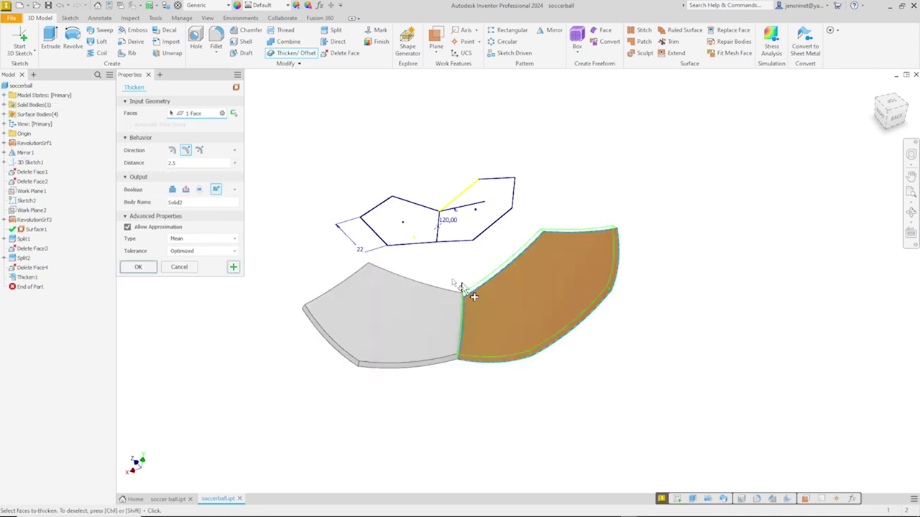
left_click(139, 267)
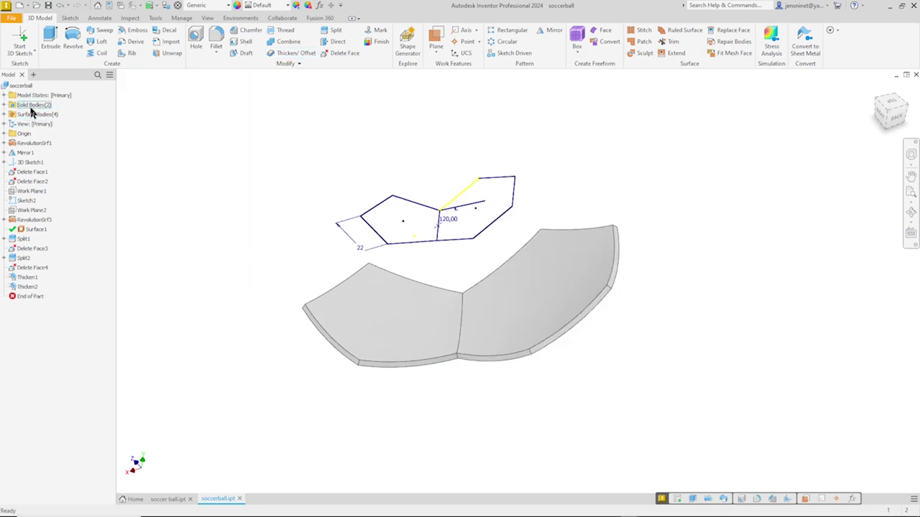
left_click(4, 105)
Hide the Surface Bodies so only the two solid panels remain visible
key("F6")
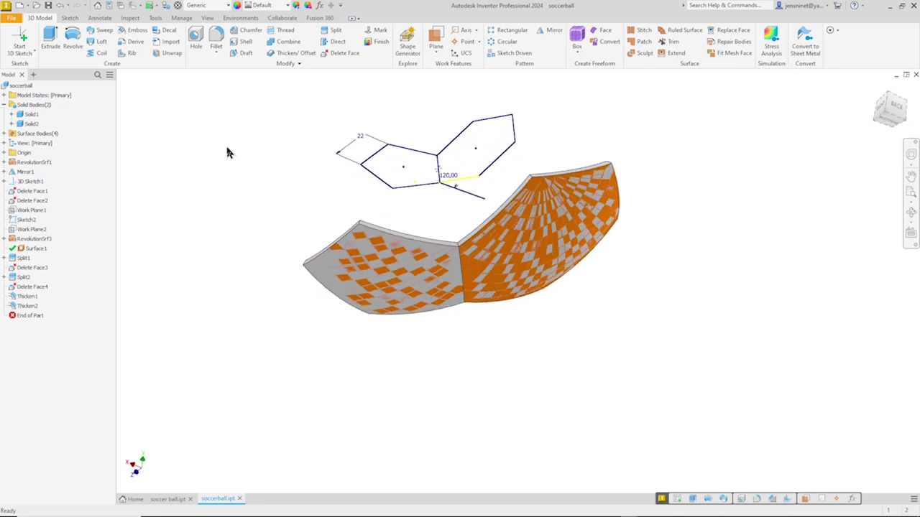
right_click(57, 136)
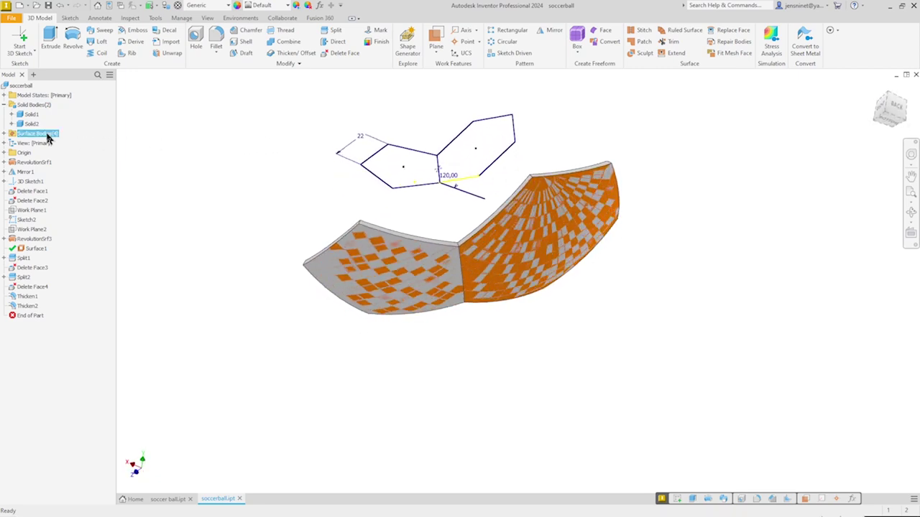
left_click(62, 148)
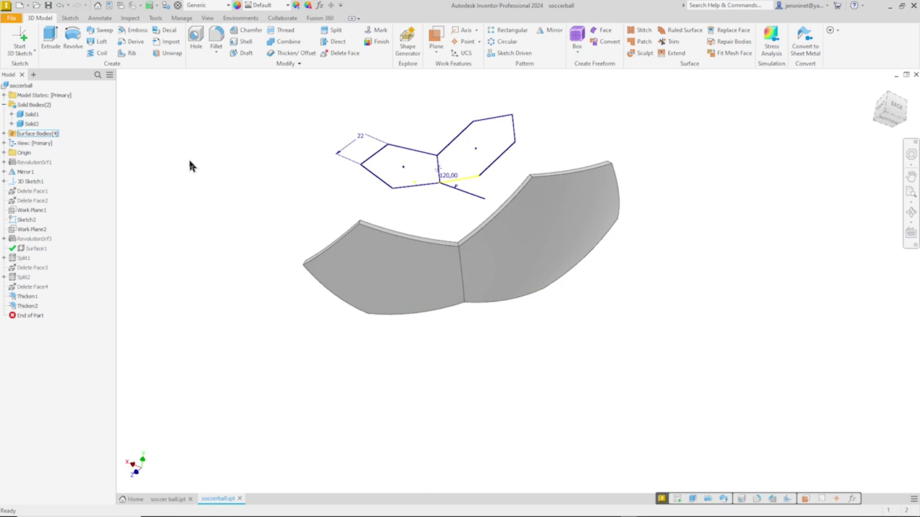
key("F5")
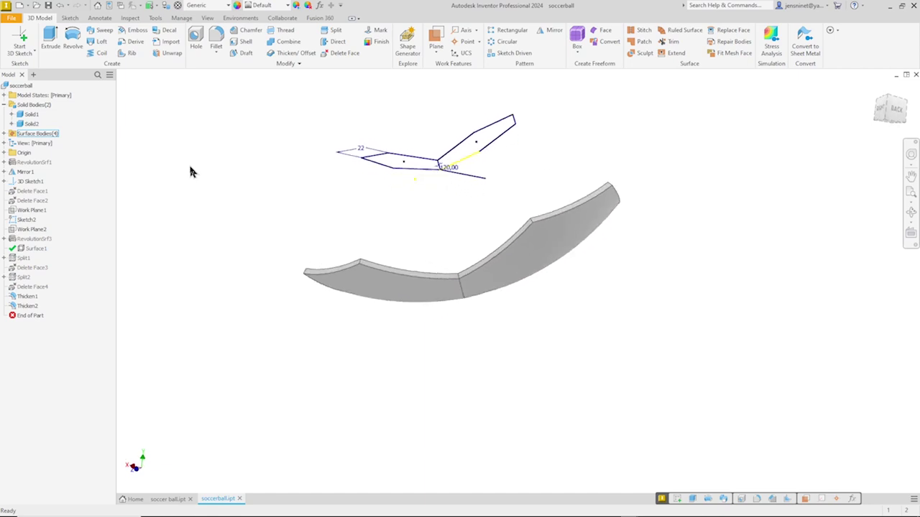
key("F5")
key("F5")
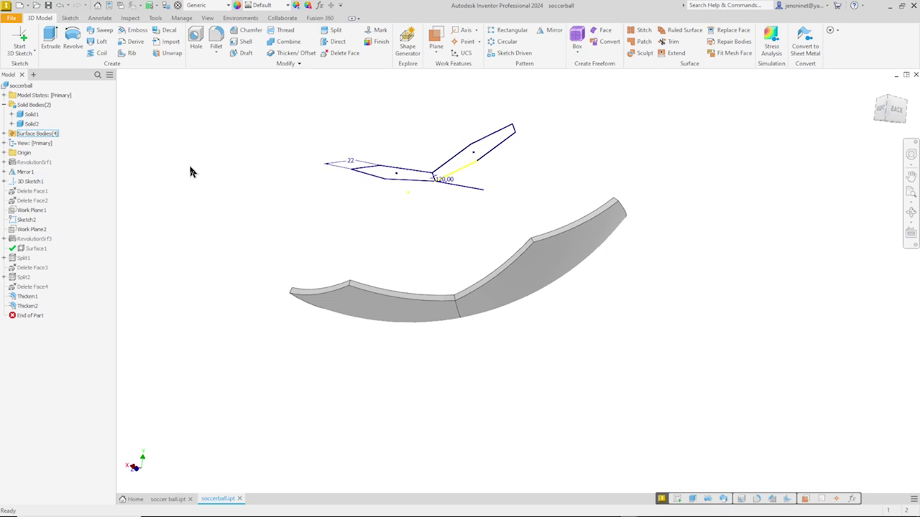
key("f")
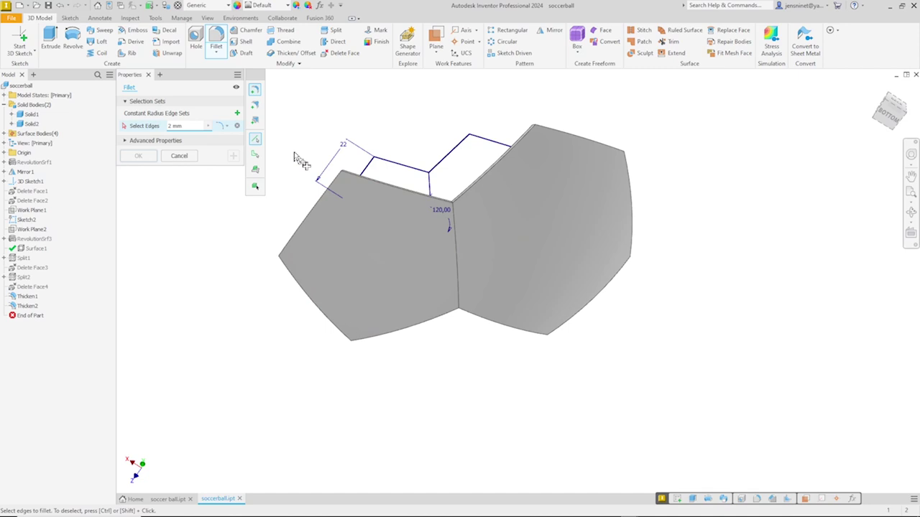
Fillet the pentagon and hexagon panel edge loops with a 2 mm radius
left_click(255, 157)
left_click(306, 230)
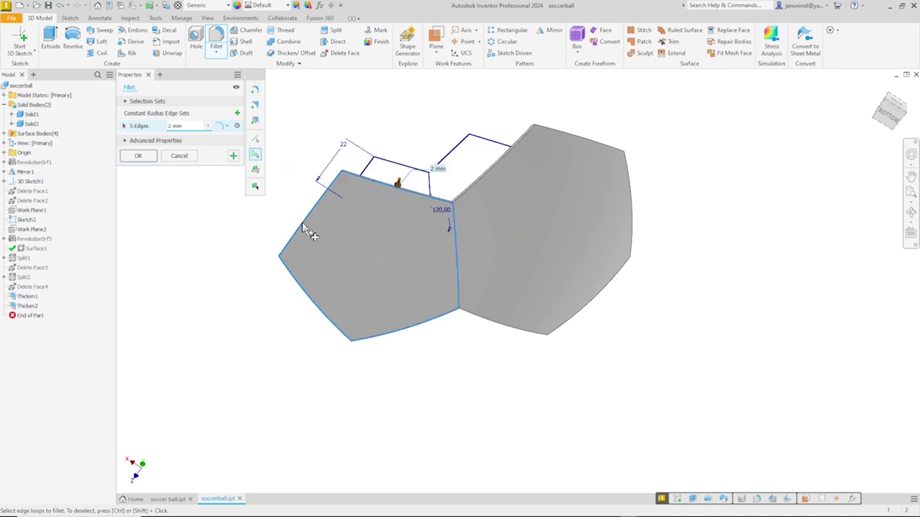
left_click(471, 194)
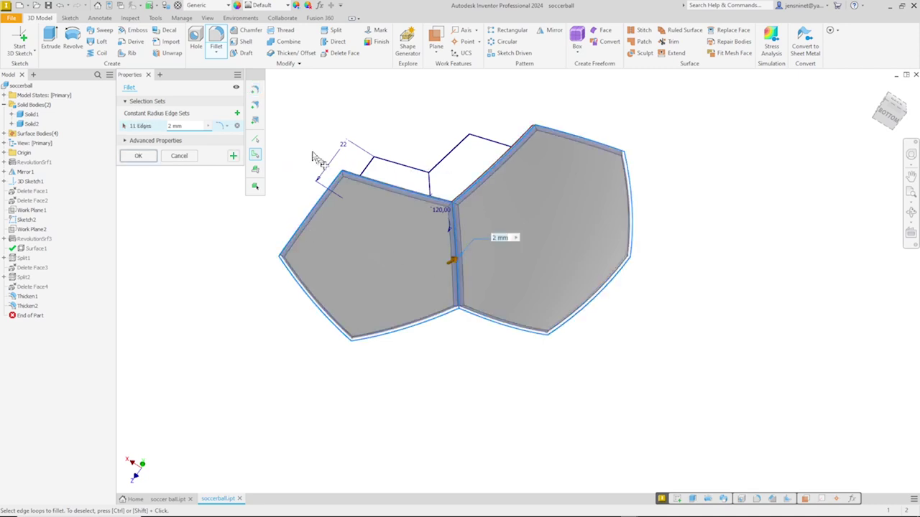
left_click(138, 156)
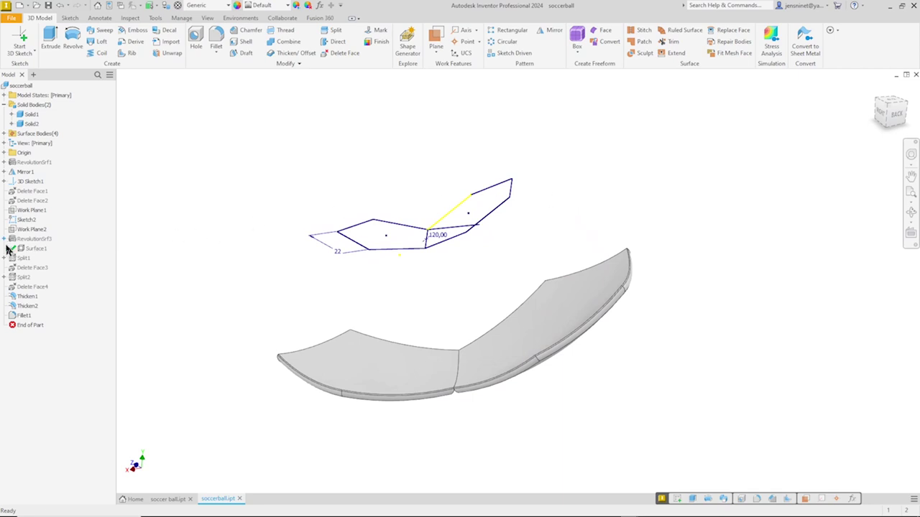
Make the revolved surface's revolution sketch visible
left_click(5, 239)
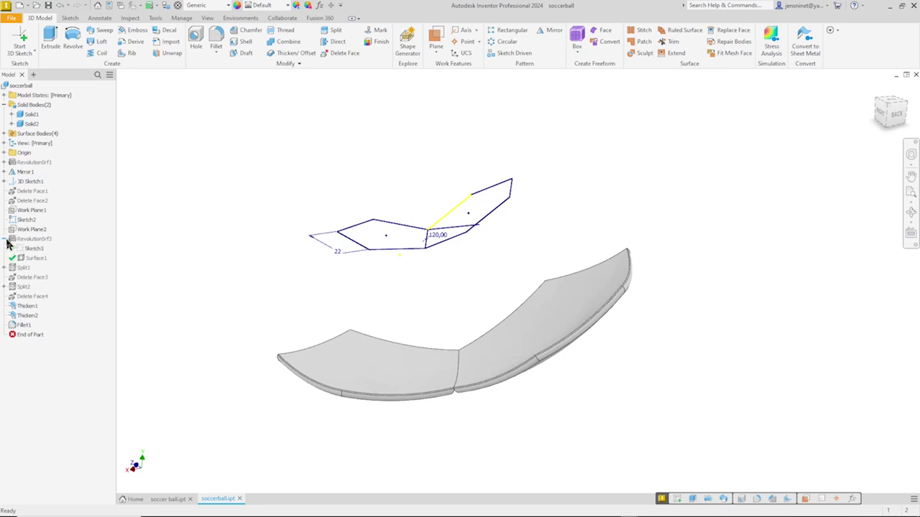
right_click(30, 250)
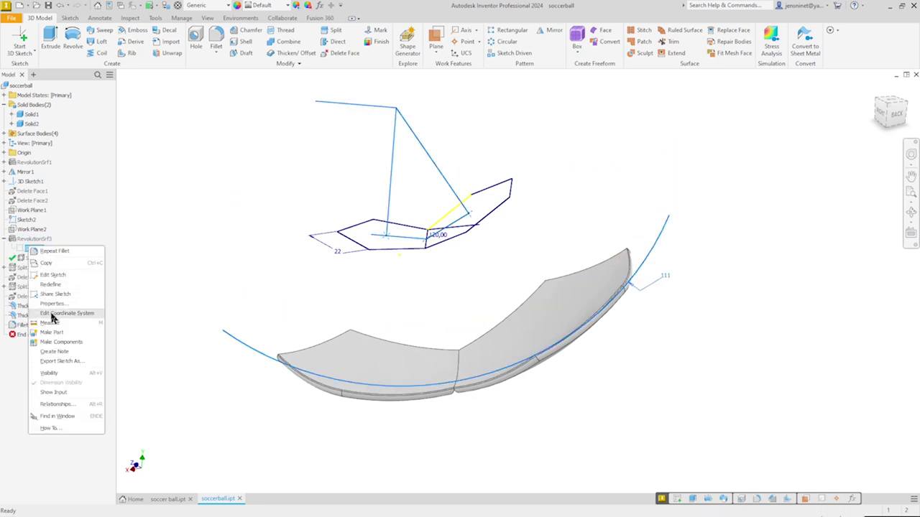
left_click(51, 373)
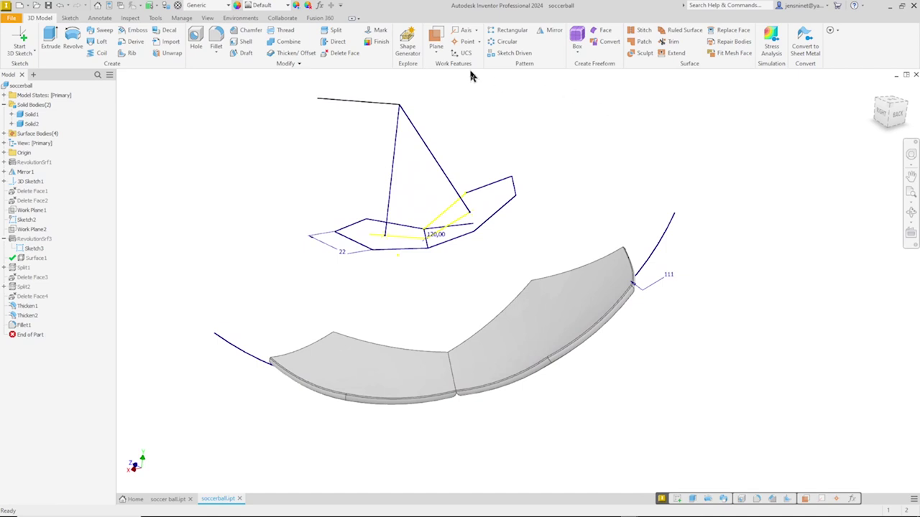
Create Work Plane3 through three points at the panel ring's end corner
left_click(437, 50)
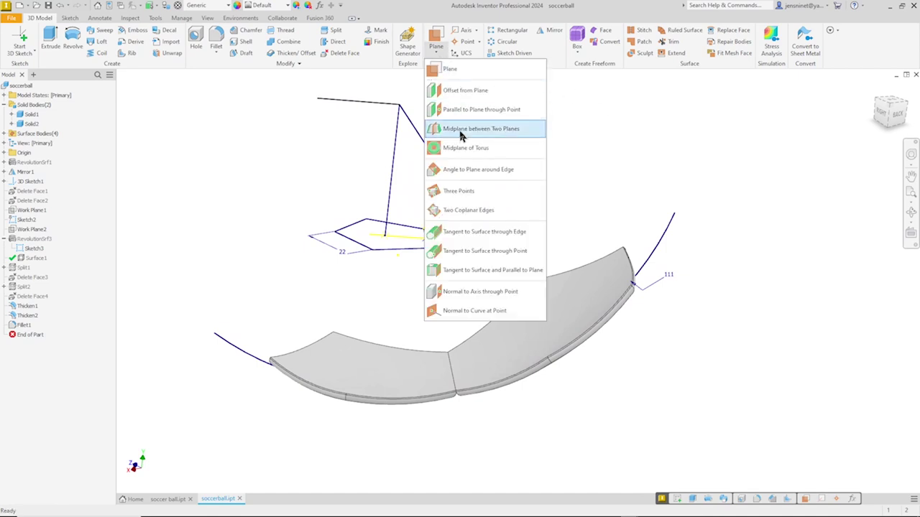
left_click(463, 191)
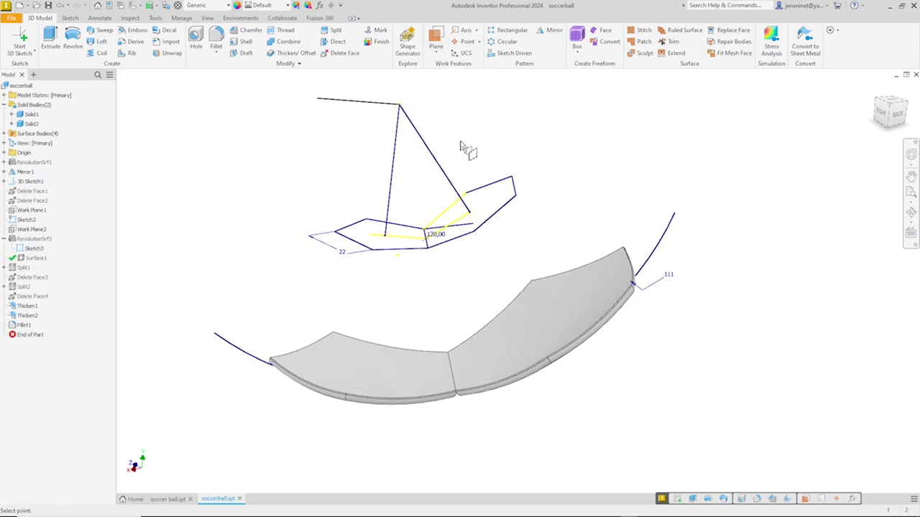
scroll(581, 199, "up", 5)
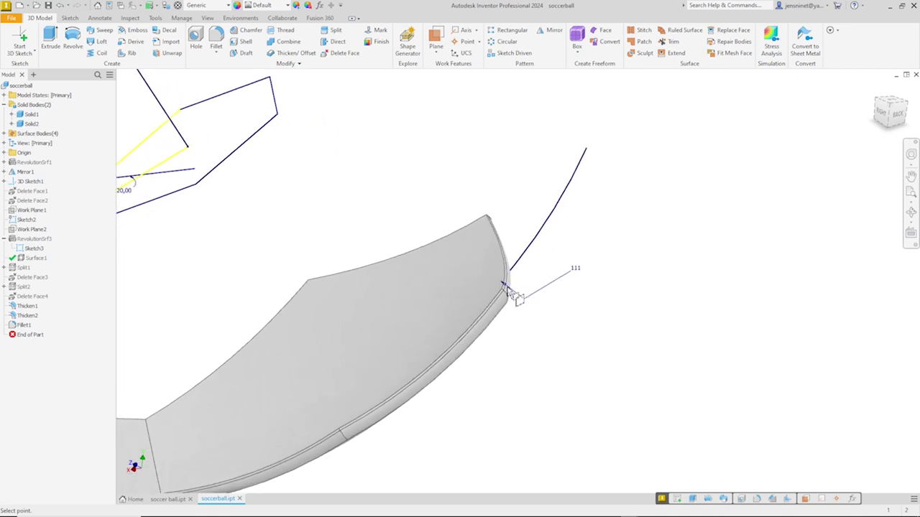
left_click(486, 219)
scroll(503, 209, "down", 3)
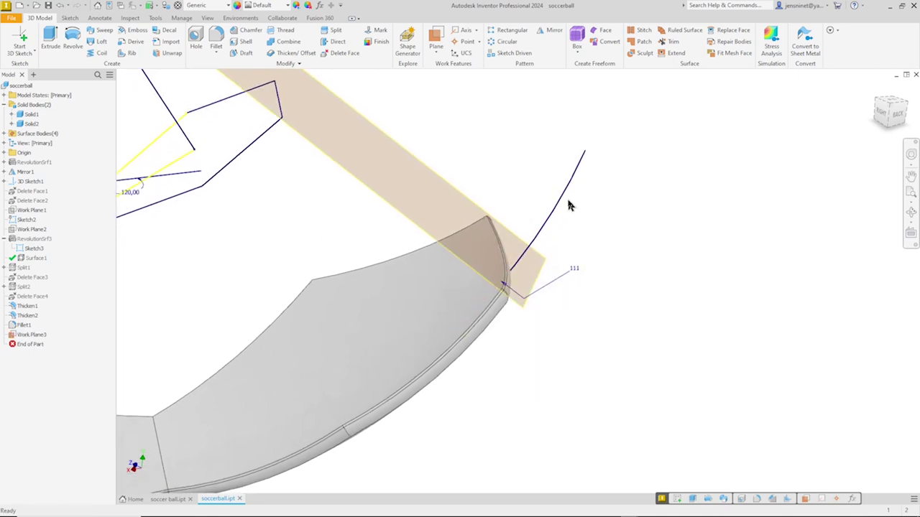
middle_click_drag(566, 201, 541, 191, "shift")
scroll(540, 191, "down", 2)
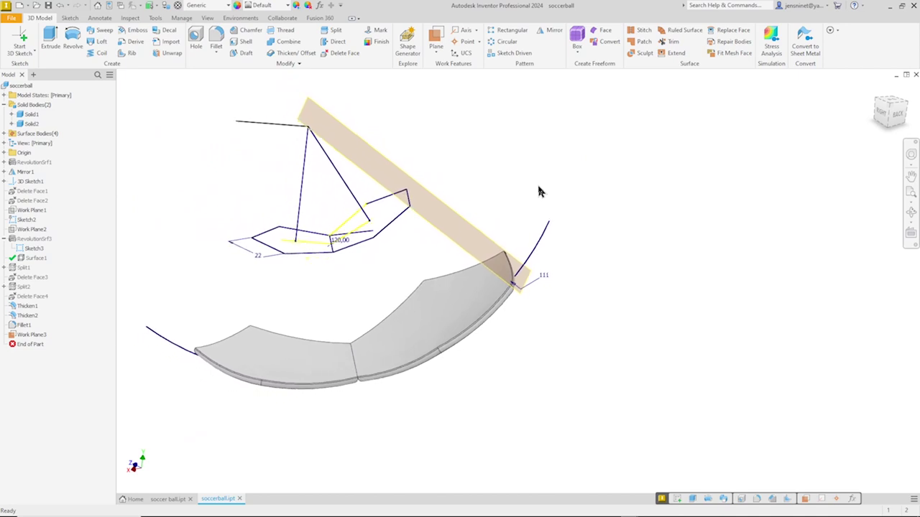
Mirror Solid1 and Solid2 across Work Plane3, then hide the work plane
left_click(546, 30)
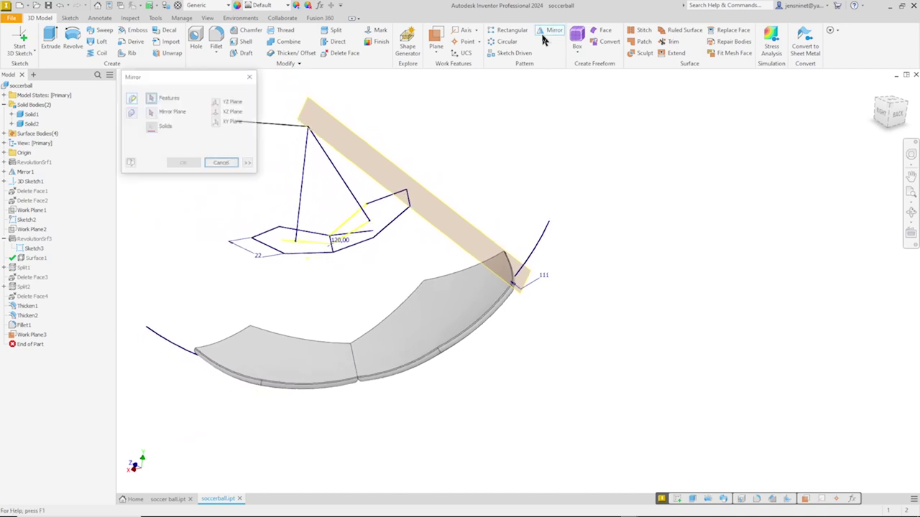
left_click(131, 113)
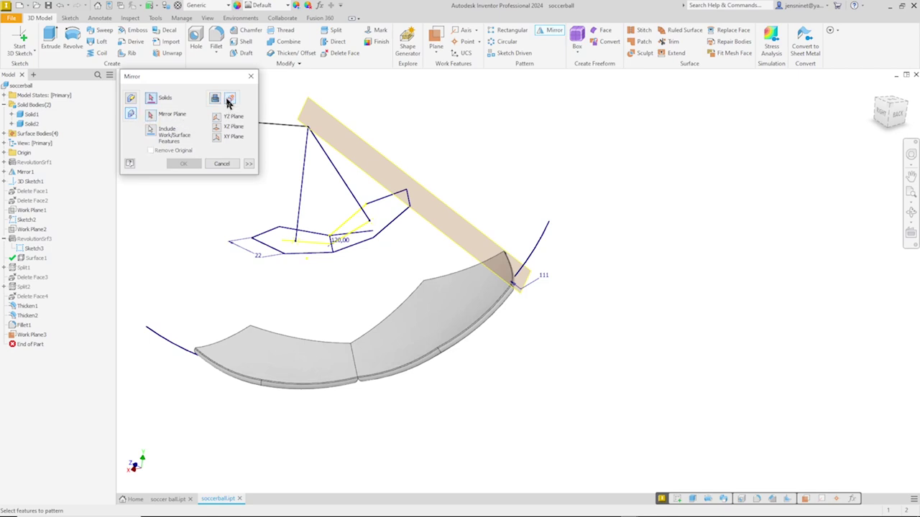
left_click(319, 361)
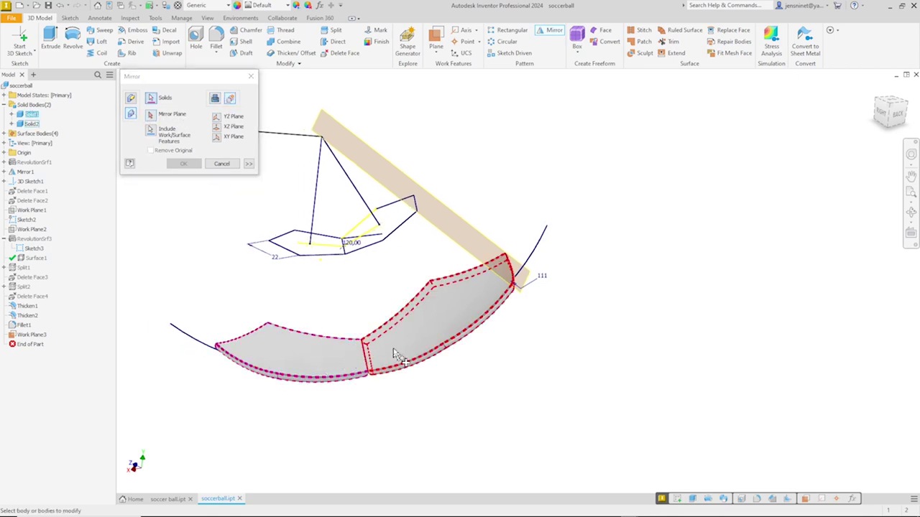
left_click(397, 355)
left_click(151, 115)
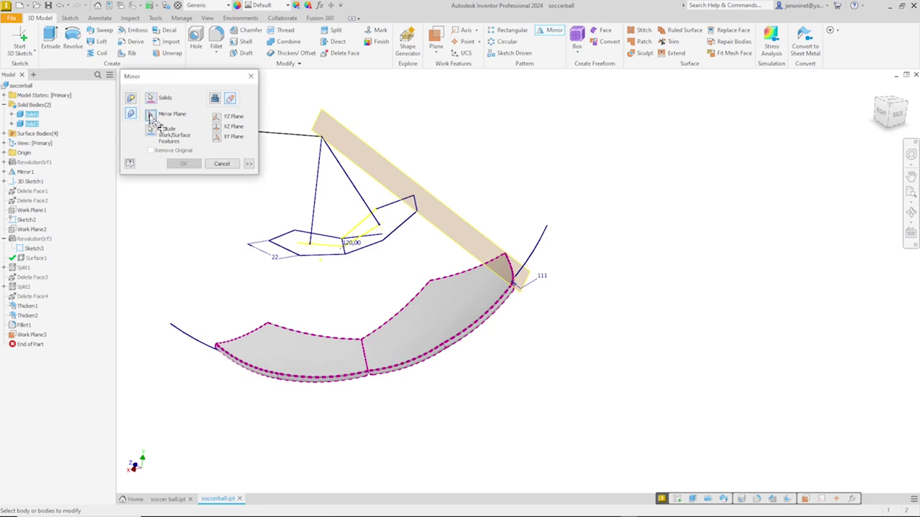
left_click(442, 203)
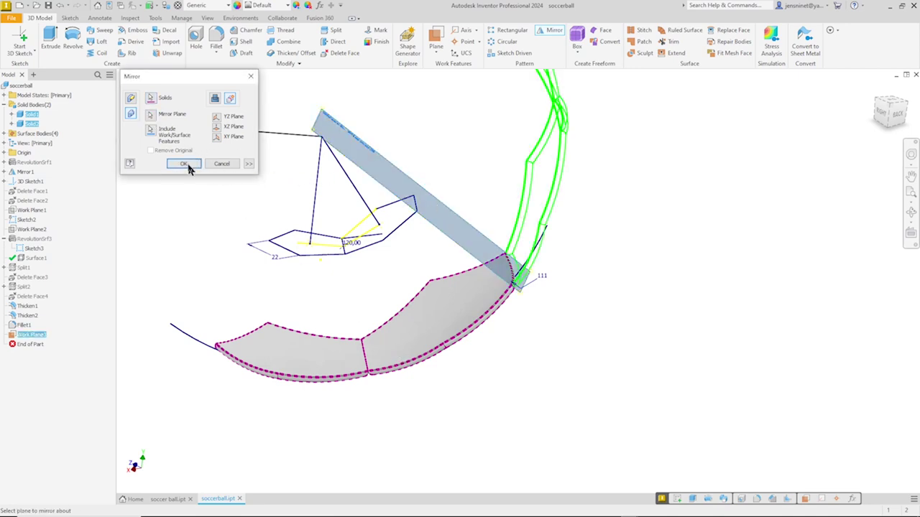
left_click(184, 165)
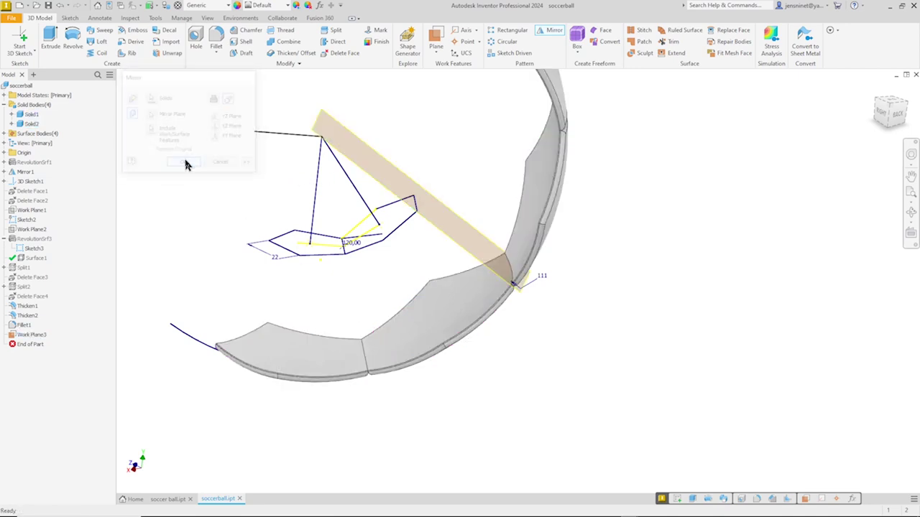
right_click(474, 232)
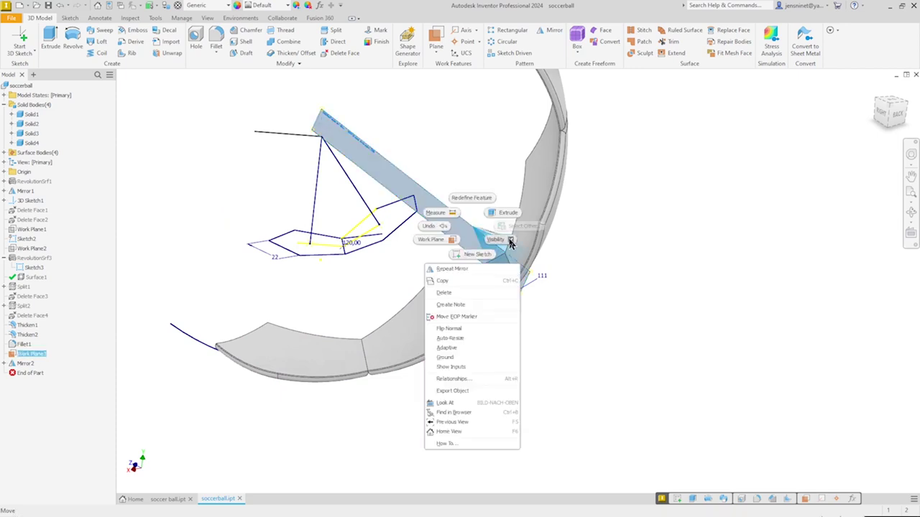
left_click(502, 239)
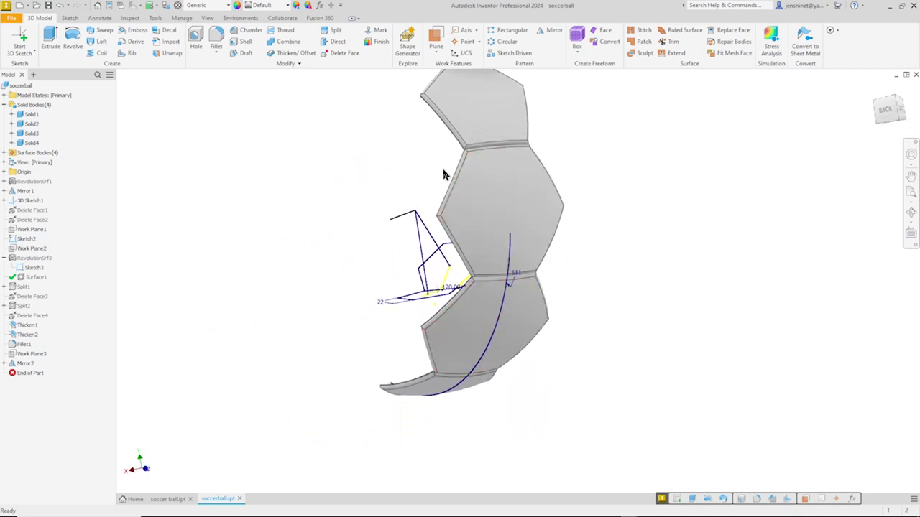
Circular-pattern the three panel solids as new bodies, 5 copies around the axis
left_click(505, 44)
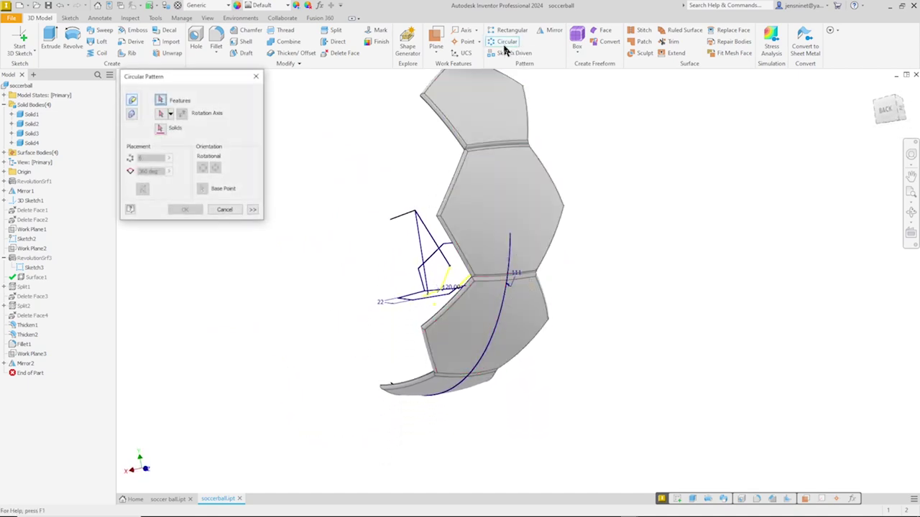
left_click(131, 115)
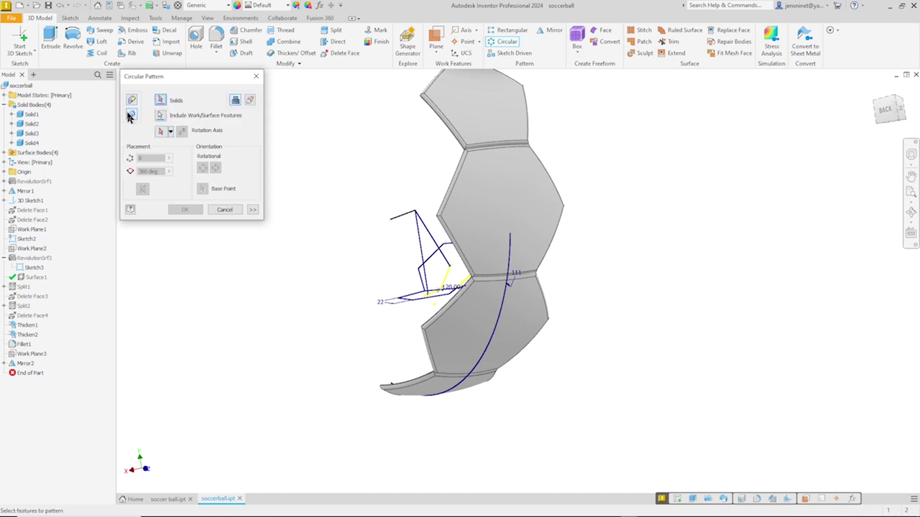
left_click(249, 101)
left_click(486, 131)
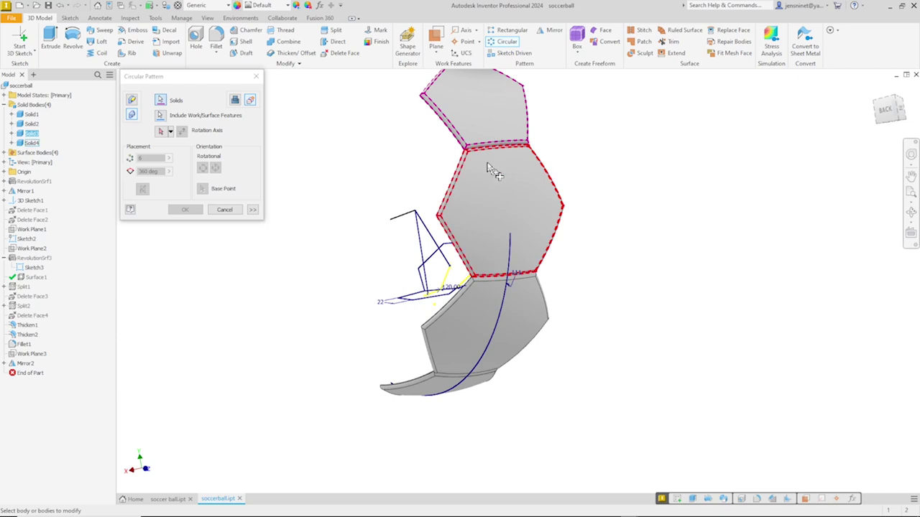
left_click(492, 193)
left_click(468, 301)
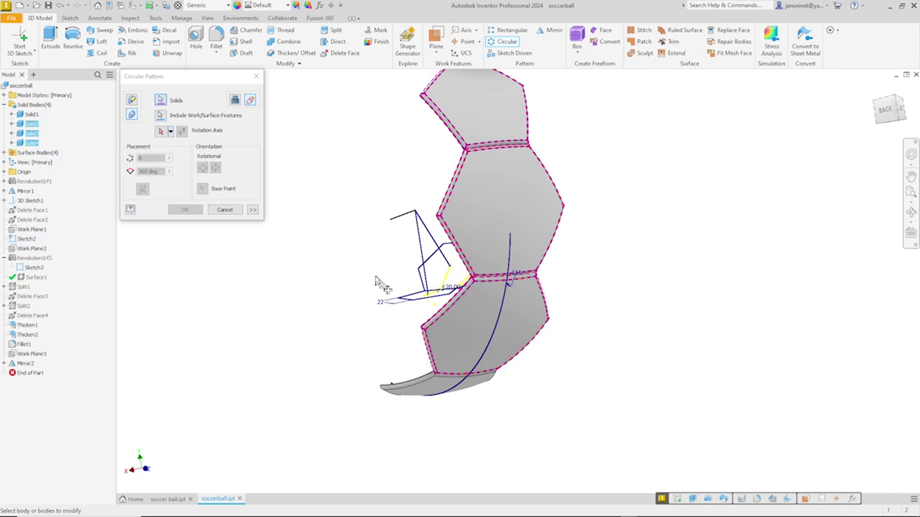
left_click(169, 131)
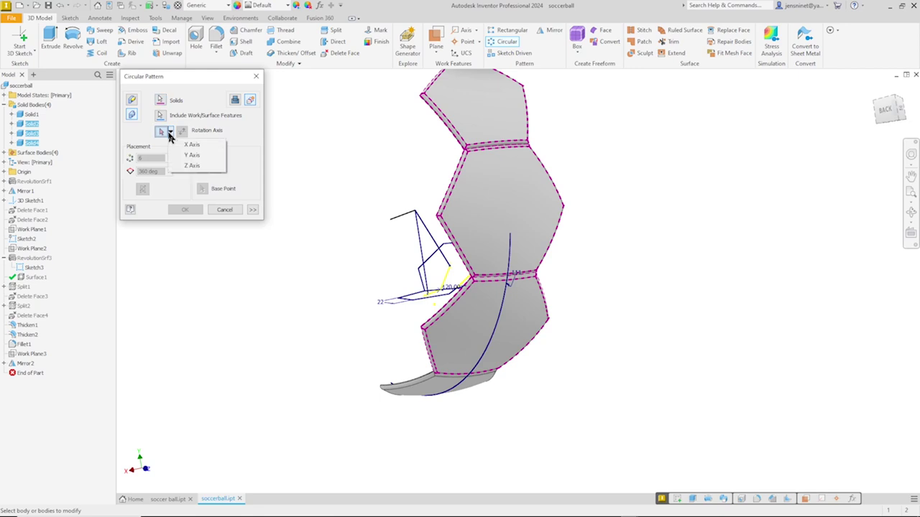
left_click(188, 155)
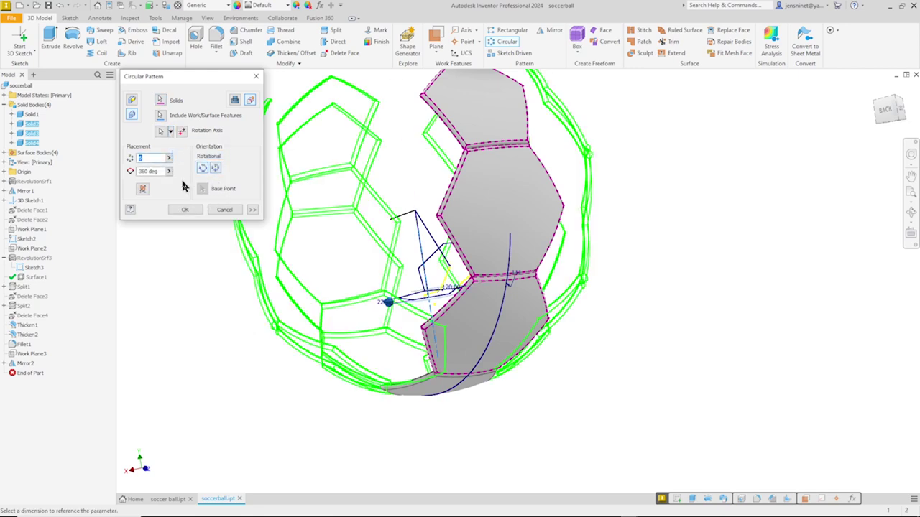
type("5")
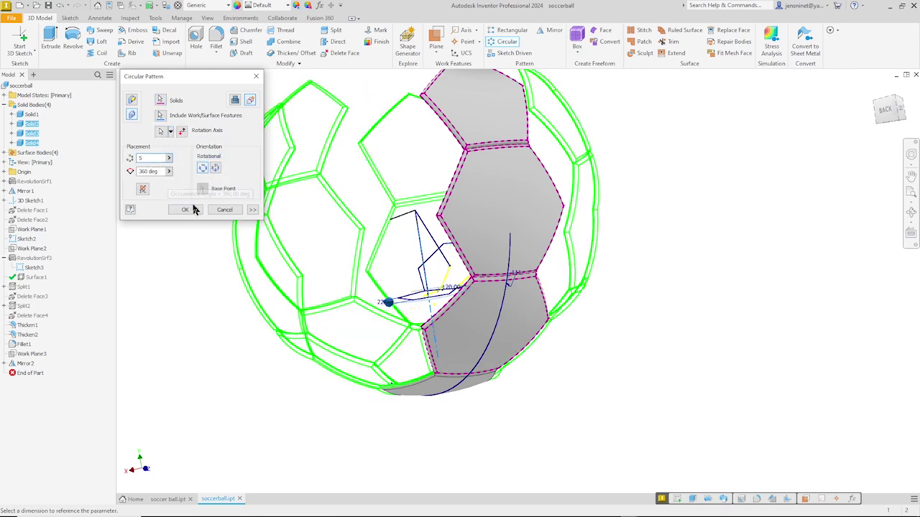
left_click(186, 210)
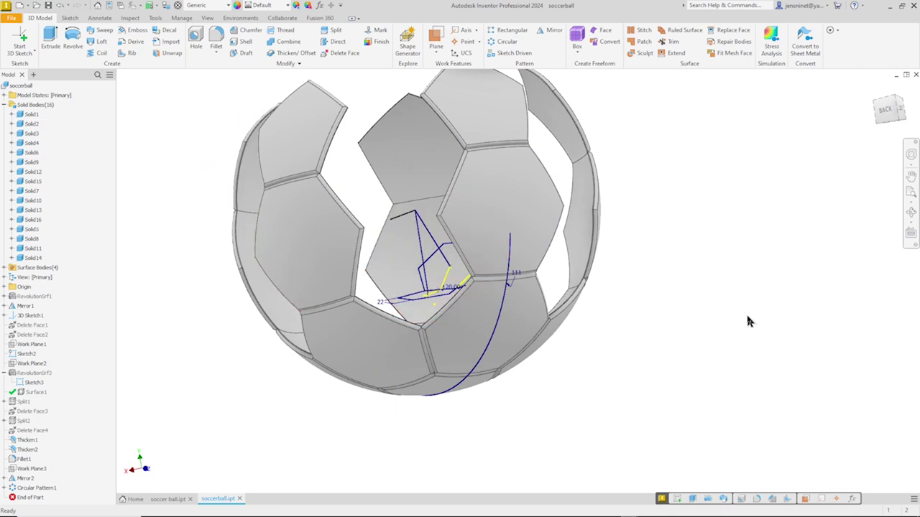
key("F5")
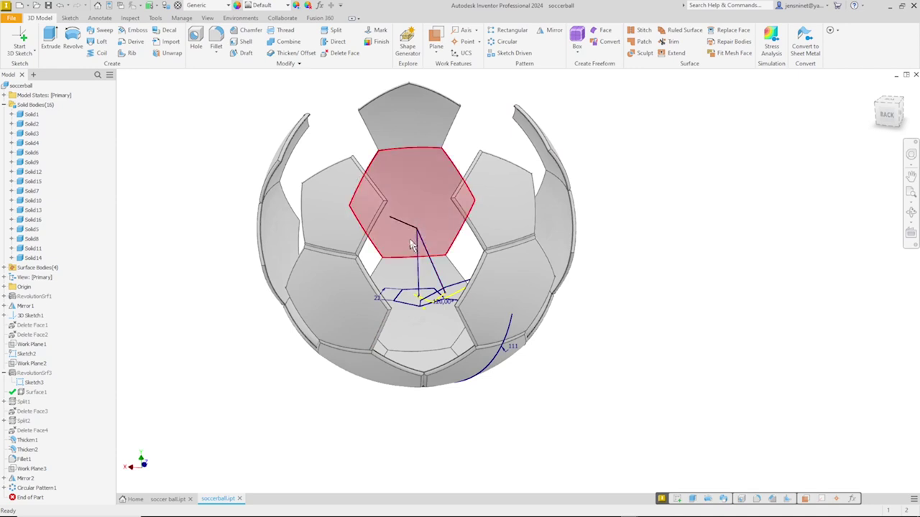
Create a Normal to Curve at Point work plane at the vertical sketch line's top endpoint
left_click(437, 53)
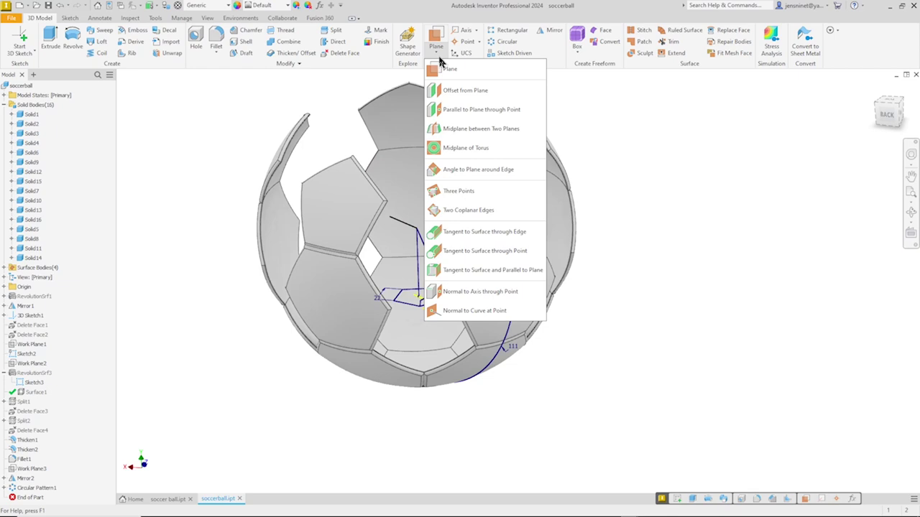
left_click(474, 312)
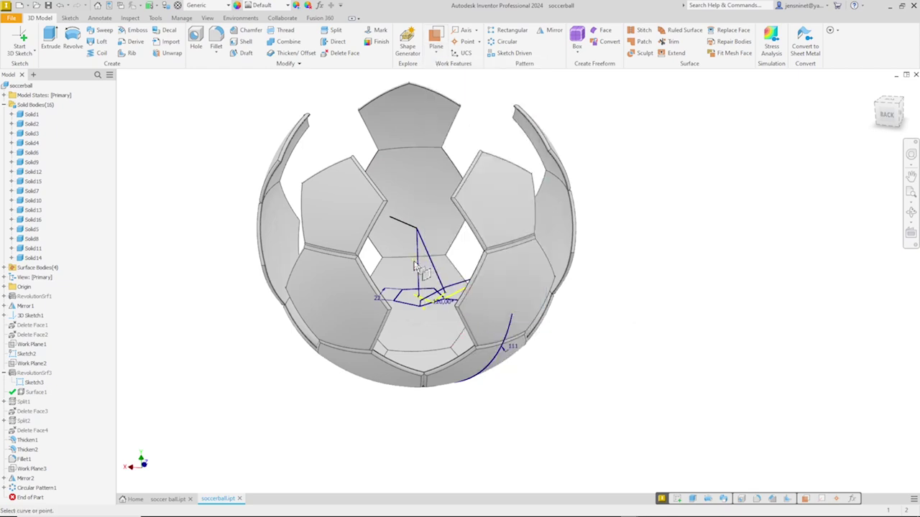
left_click(417, 265)
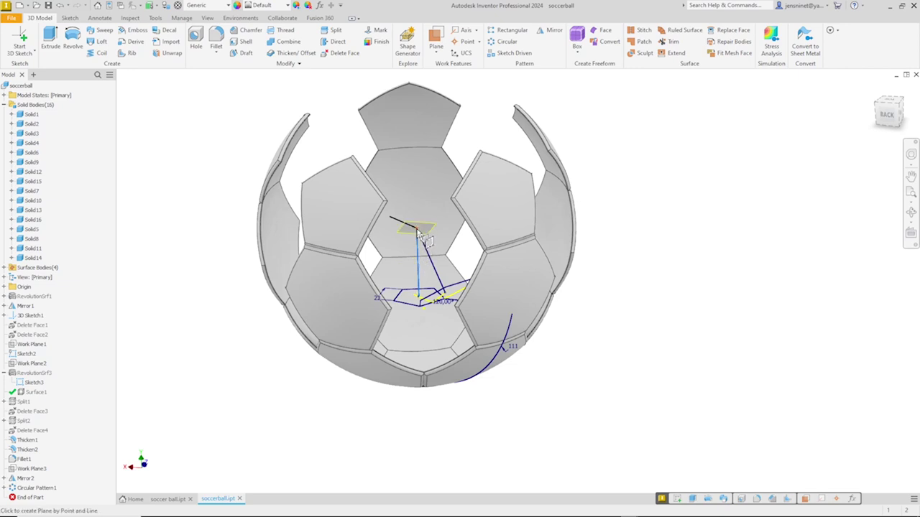
left_click(419, 231)
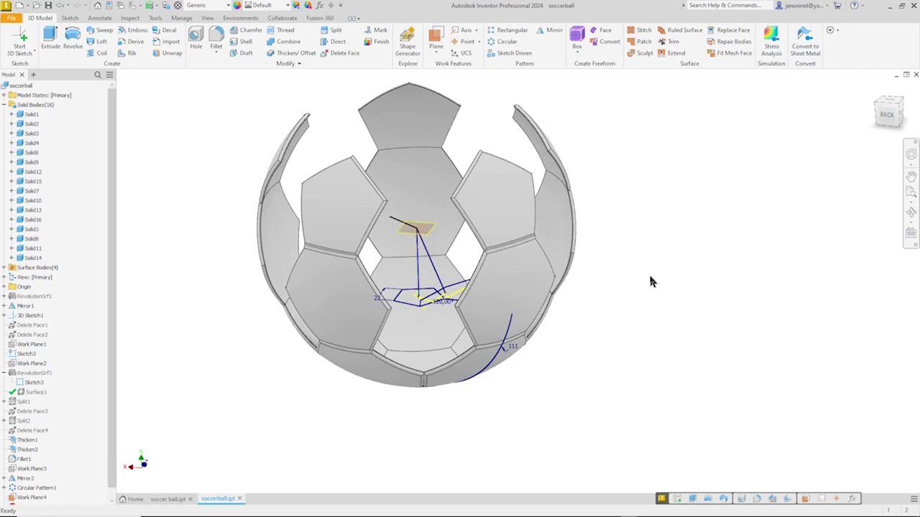
middle_click_drag(649, 278, 427, 227, "shift")
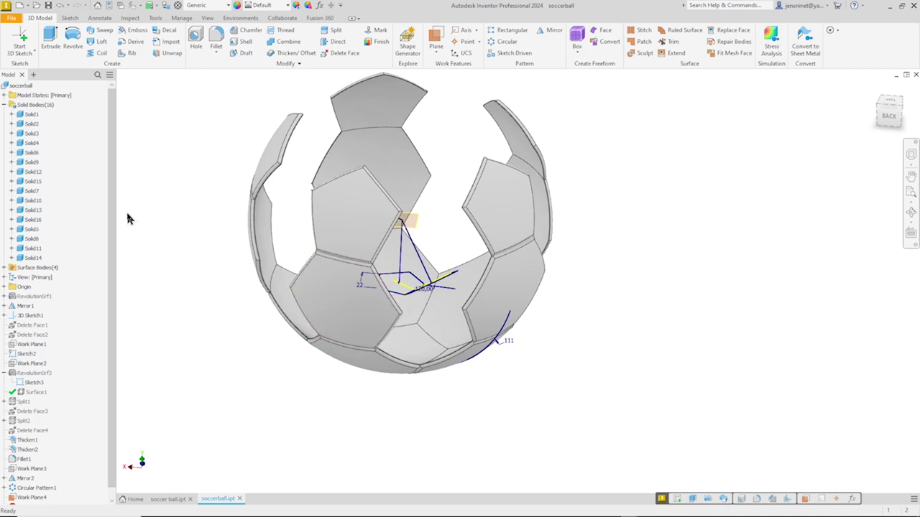
Mirror the panel solids from Solid1 onward as new bodies across Work Plane4
left_click(553, 33)
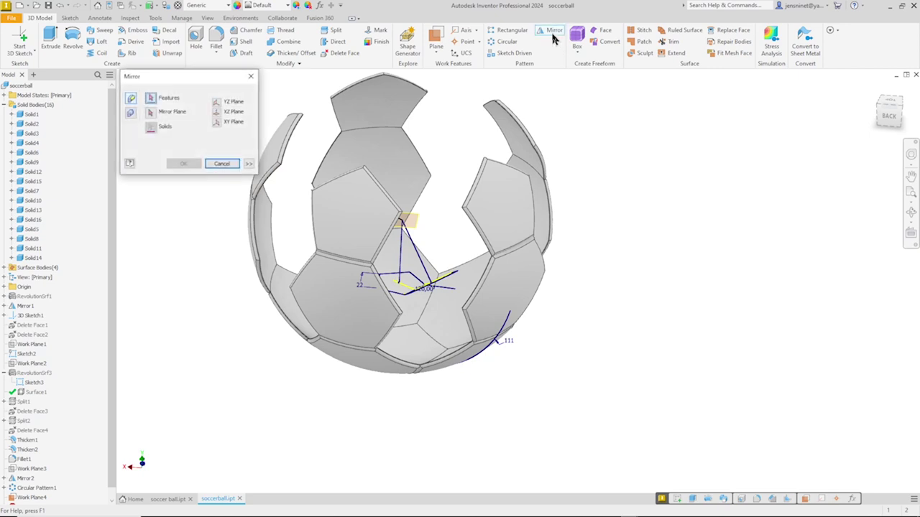
left_click(130, 115)
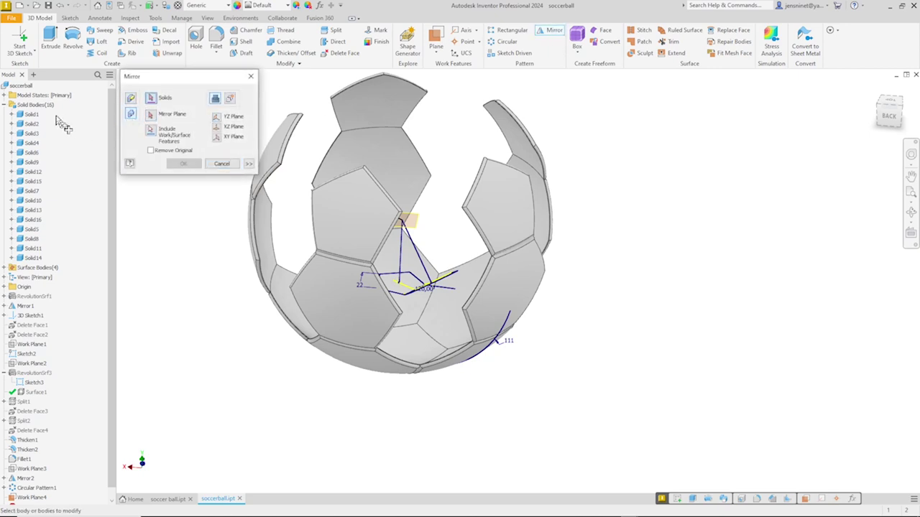
left_click(230, 99)
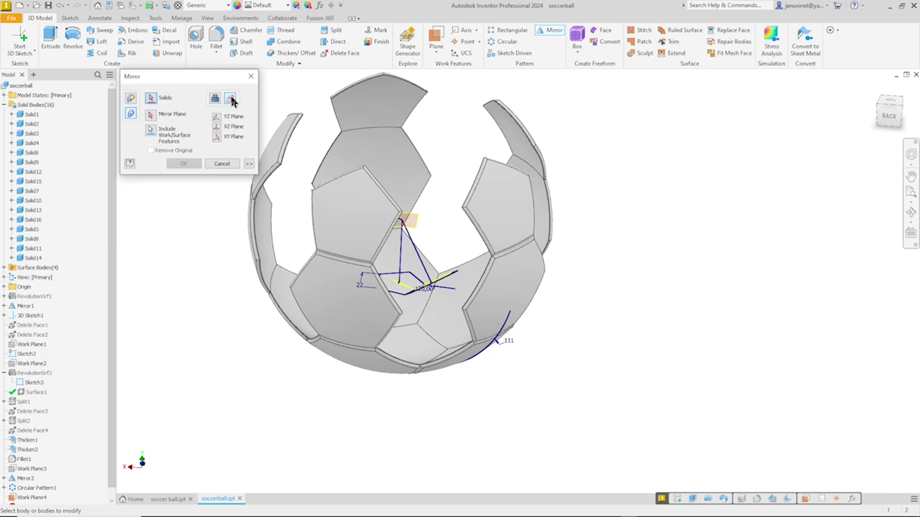
left_click(34, 120)
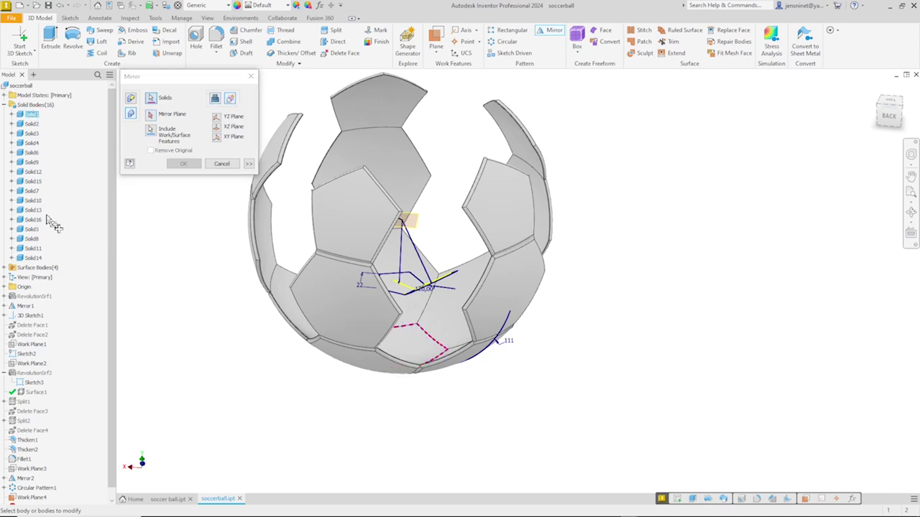
left_click(38, 259, "shift")
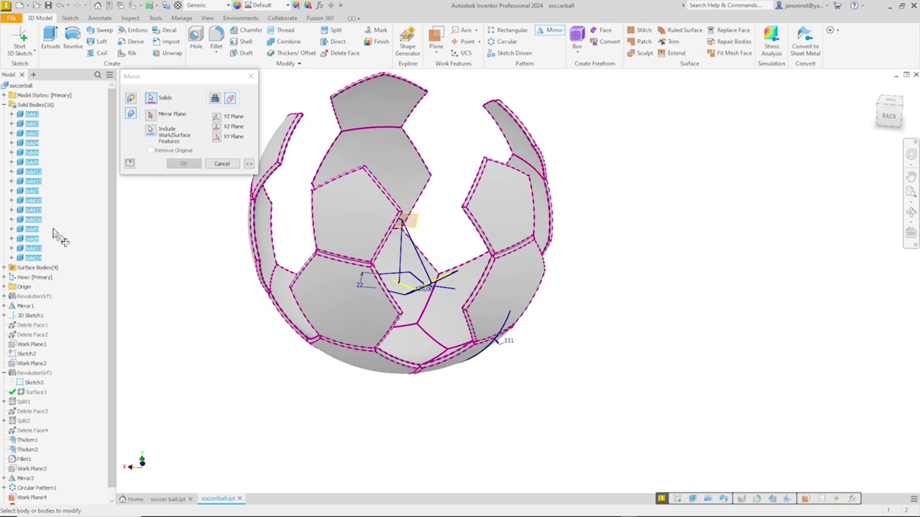
left_click(163, 121)
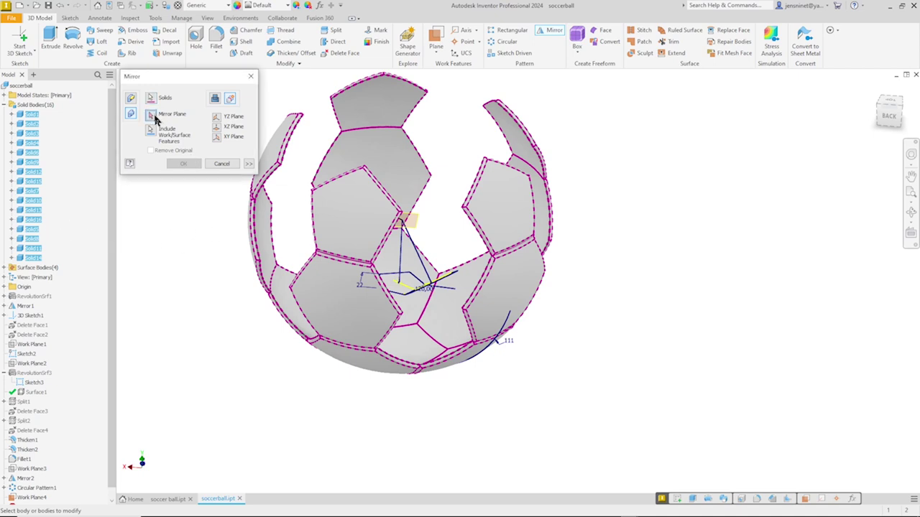
left_click(417, 225)
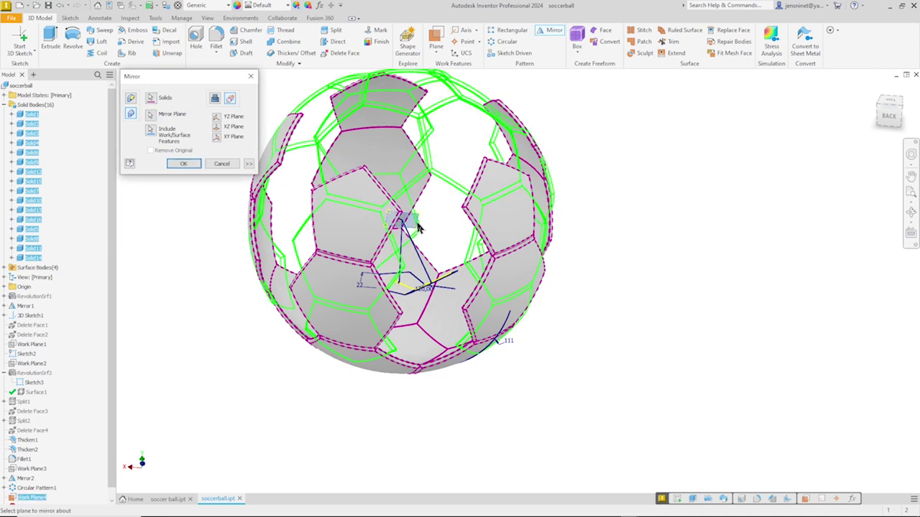
left_click(183, 164)
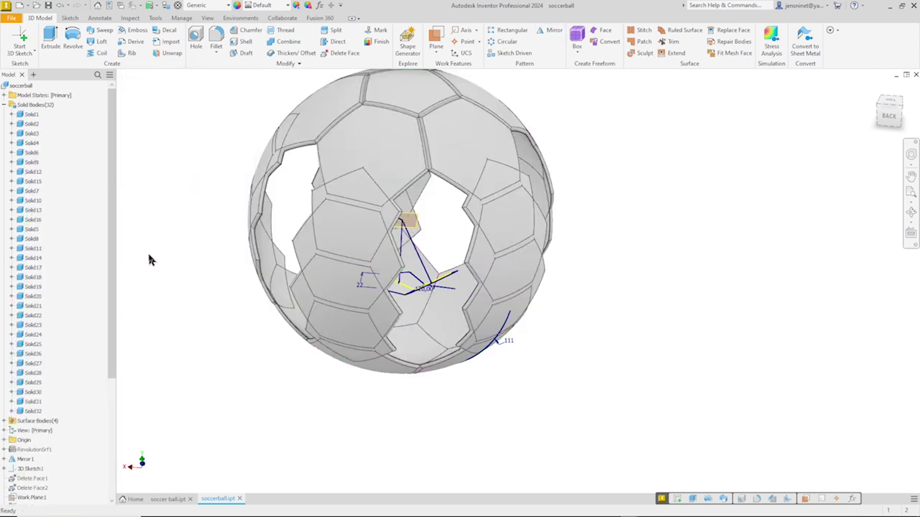
scroll(189, 132, "up", 1)
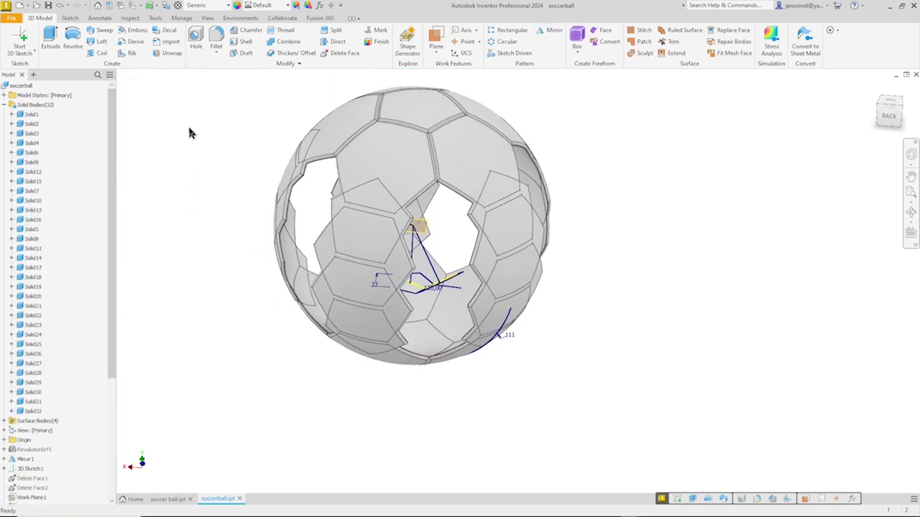
Use Move Bodies to rotate Solid17 through Solid32 by 36 degrees about the origin Y Axis
left_click(299, 64)
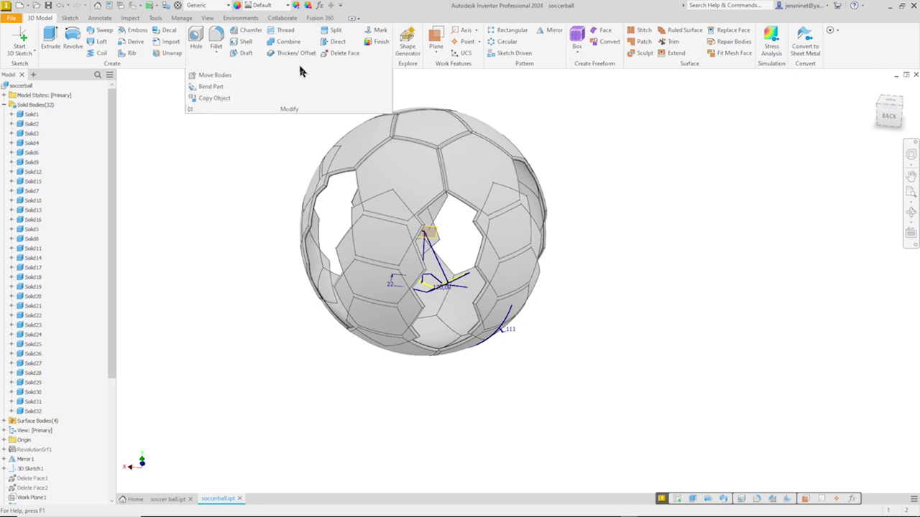
left_click(226, 76)
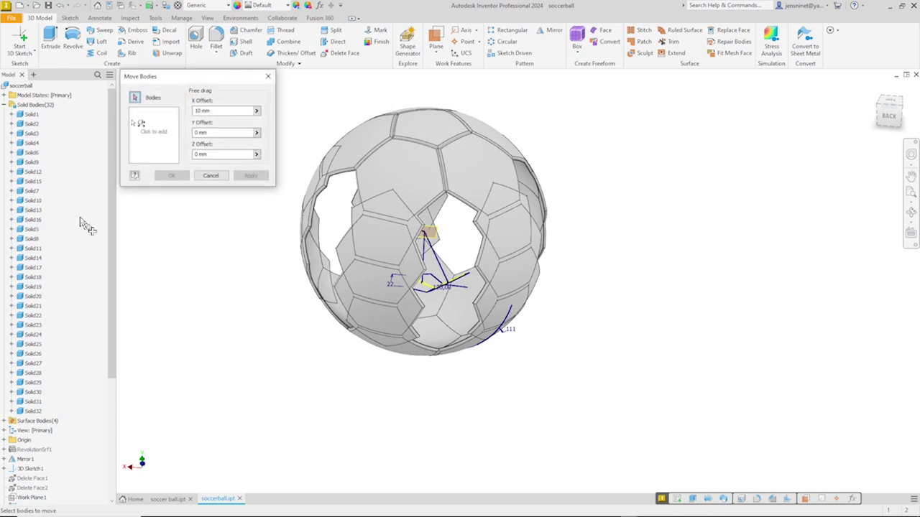
left_click(43, 271)
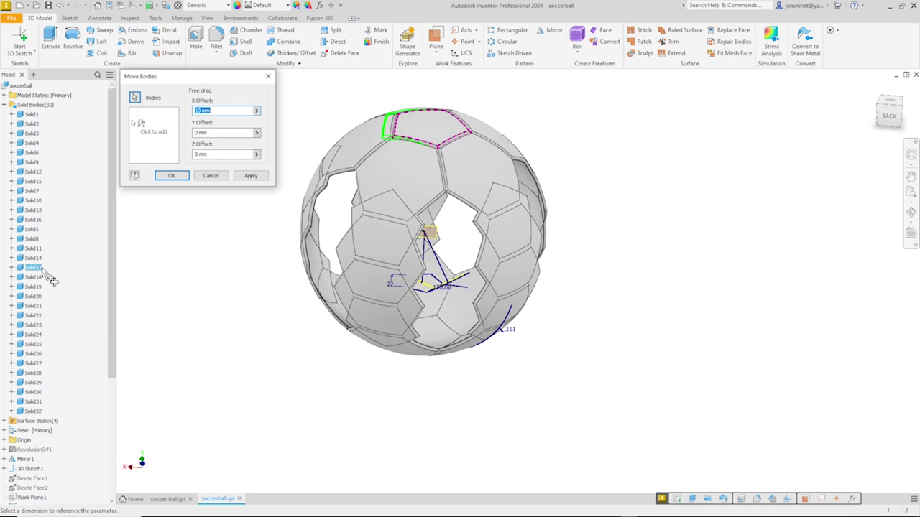
left_click(135, 98)
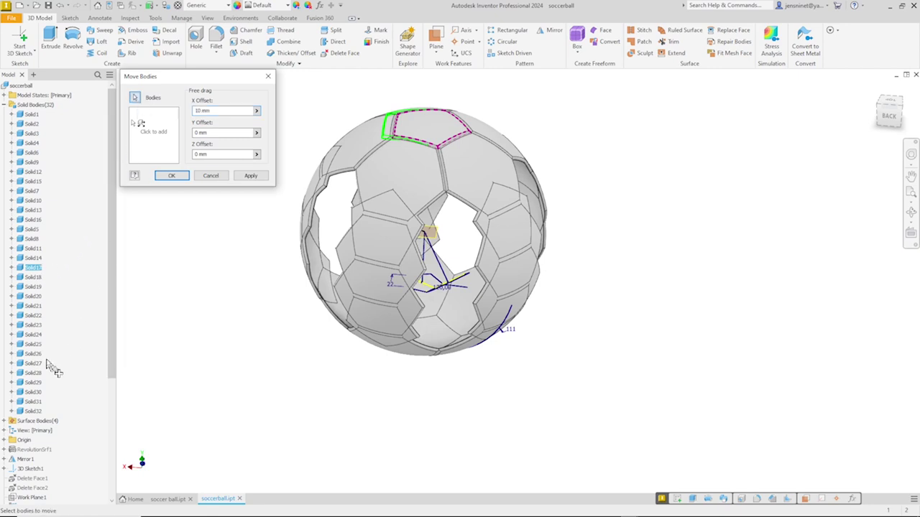
left_click(33, 411, "shift")
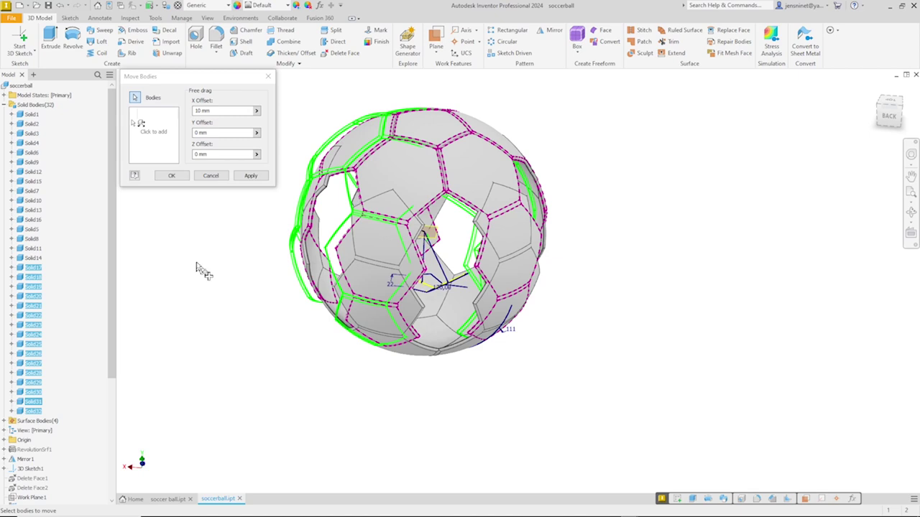
left_click(143, 125)
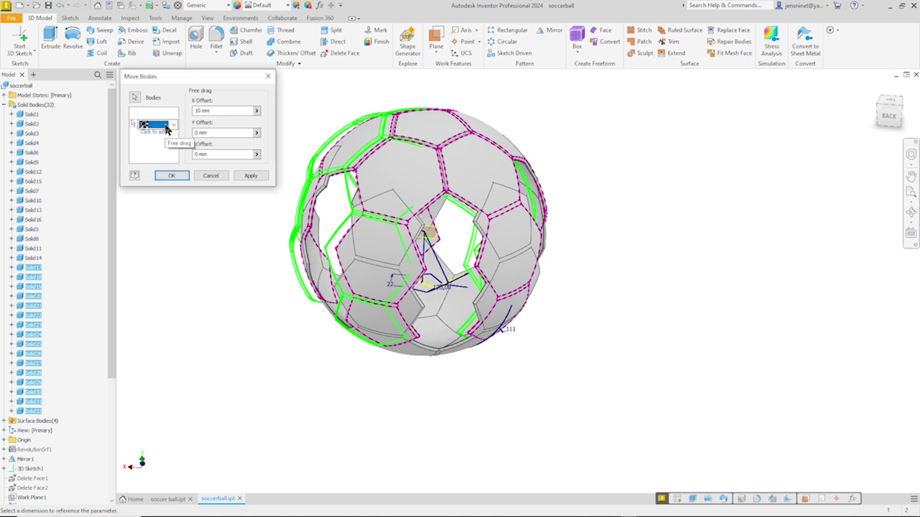
left_click(145, 125)
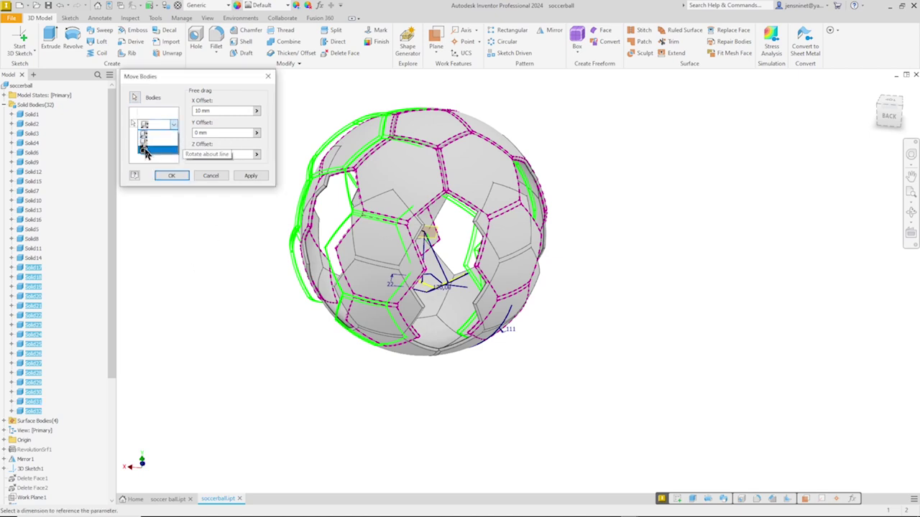
left_click(146, 152)
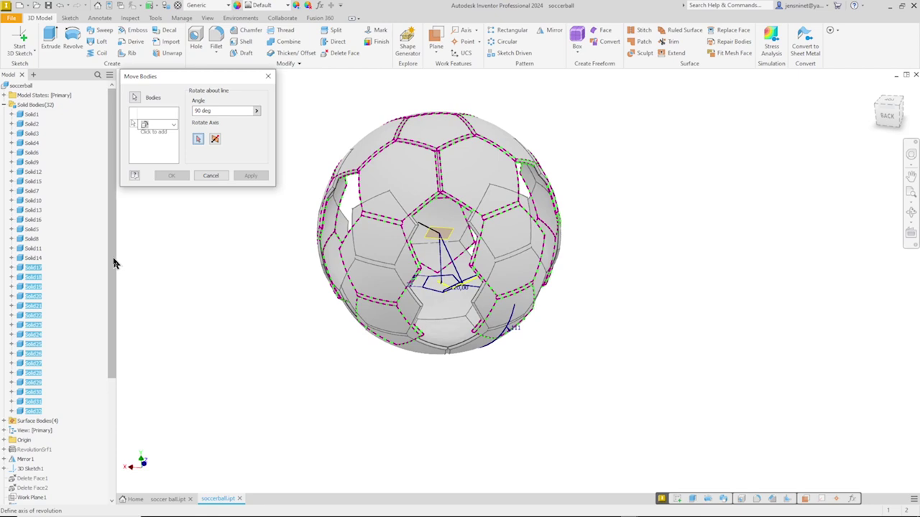
left_click(4, 439)
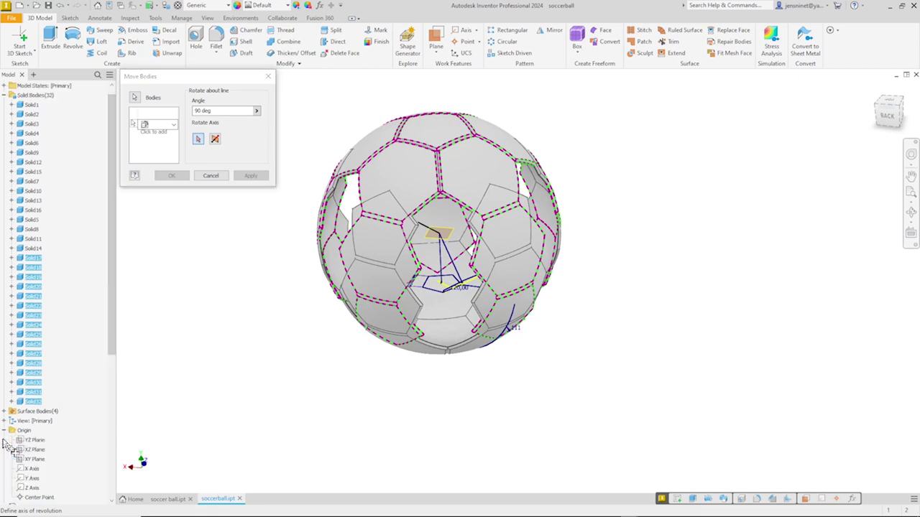
left_click(33, 478)
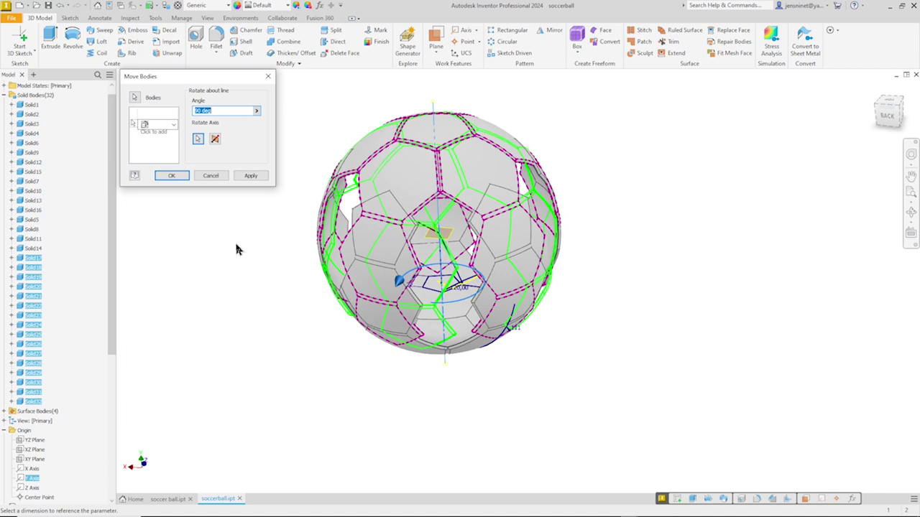
type("36")
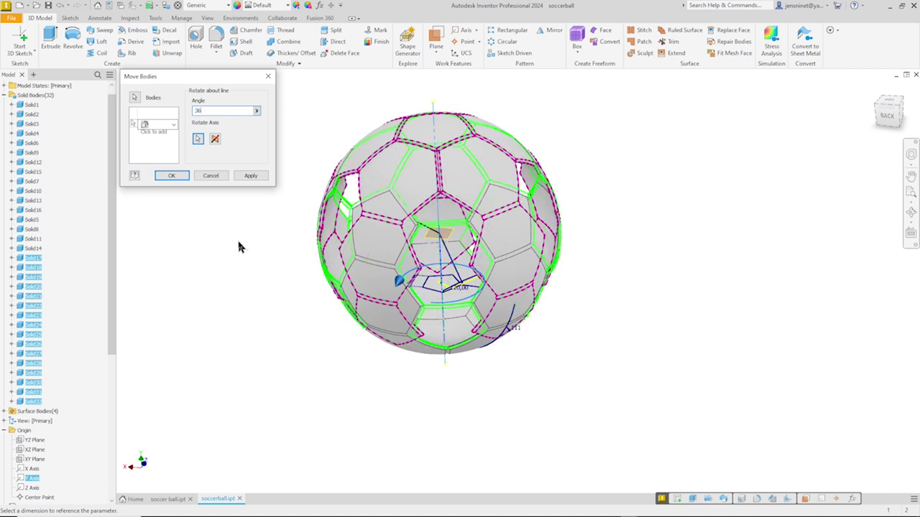
left_click(184, 179)
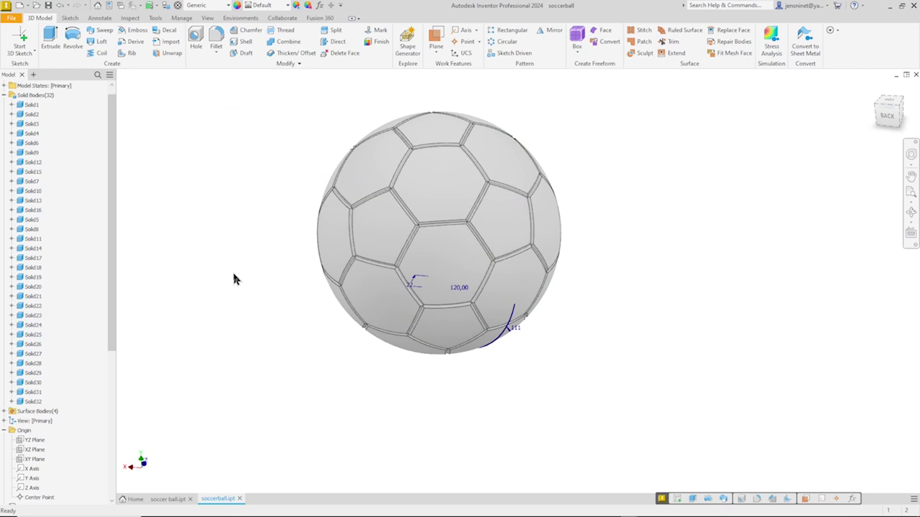
Orbit the ball and trace the leftover sketch curves and dimensions back to their browser sketch
mouse_move(688, 360)
middle_mouse_down("shift")
mouse_move(692, 332)
mouse_move(677, 319)
mouse_move(564, 317)
middle_mouse_up("shift")
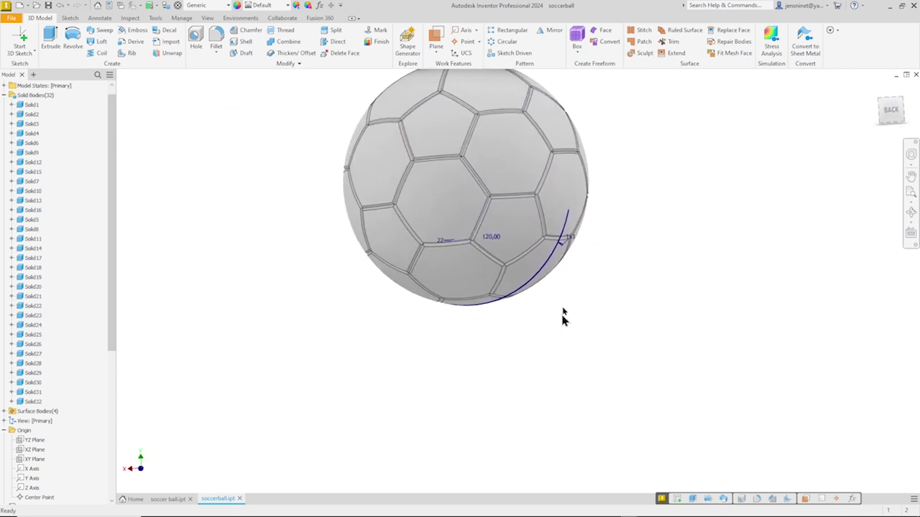
mouse_move(417, 325)
middle_mouse_down("shift")
mouse_move(310, 365)
mouse_move(301, 356)
mouse_move(412, 359)
middle_mouse_up("shift")
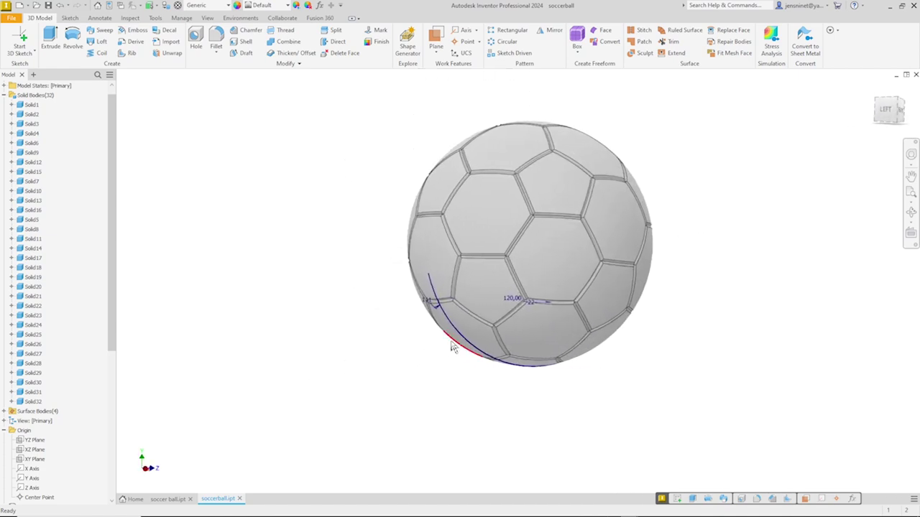
right_click(460, 338)
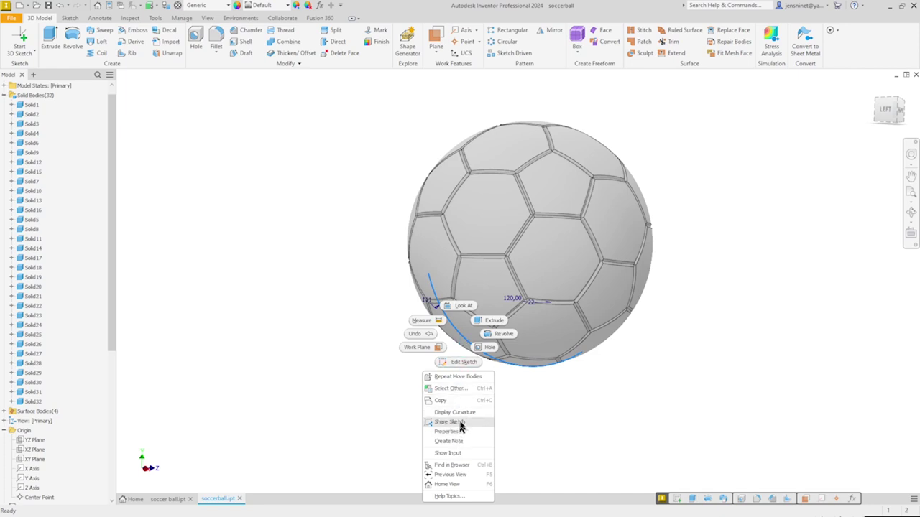
left_click(453, 465)
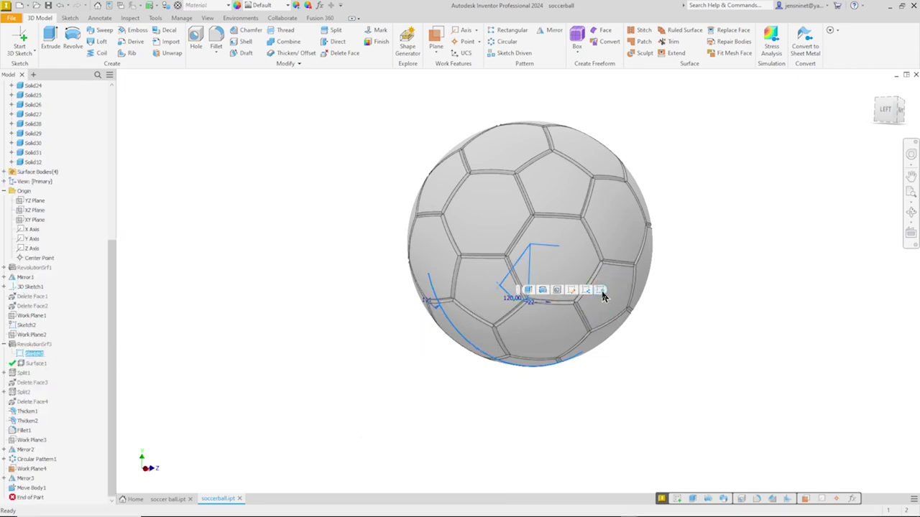
left_click(741, 342)
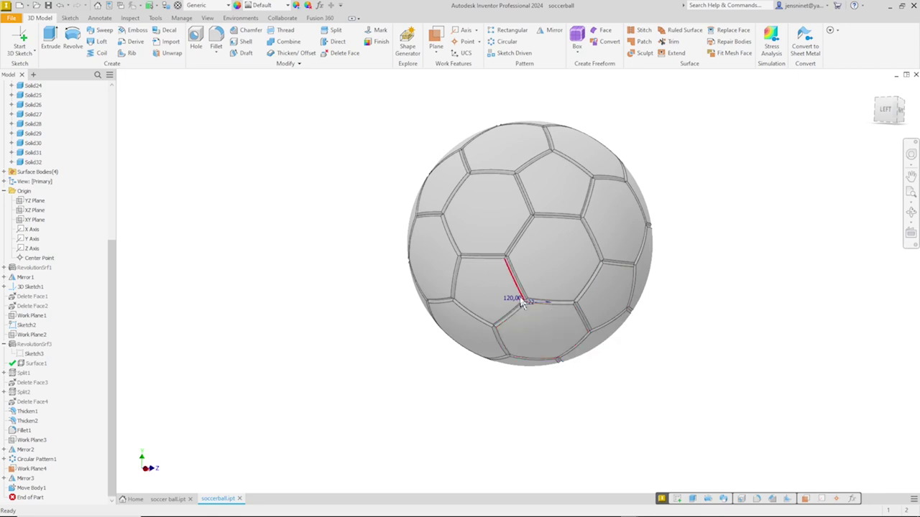
mouse_move(530, 308)
middle_mouse_down("shift")
mouse_move(539, 314)
mouse_move(513, 304)
middle_mouse_up("shift")
left_click(544, 301)
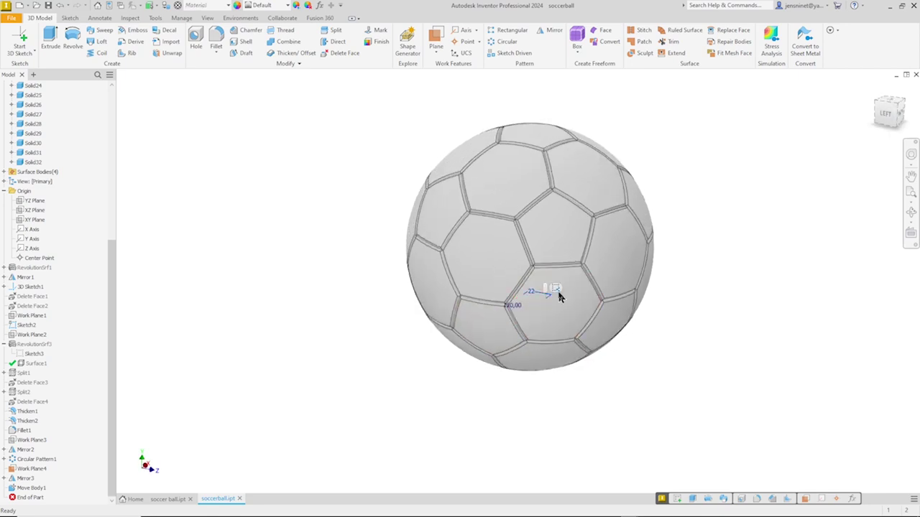
left_click(714, 345)
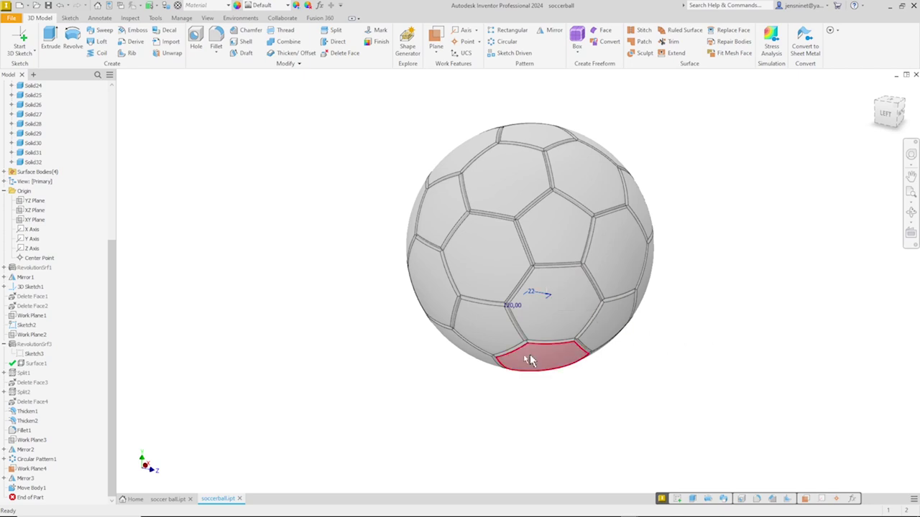
right_click(39, 290)
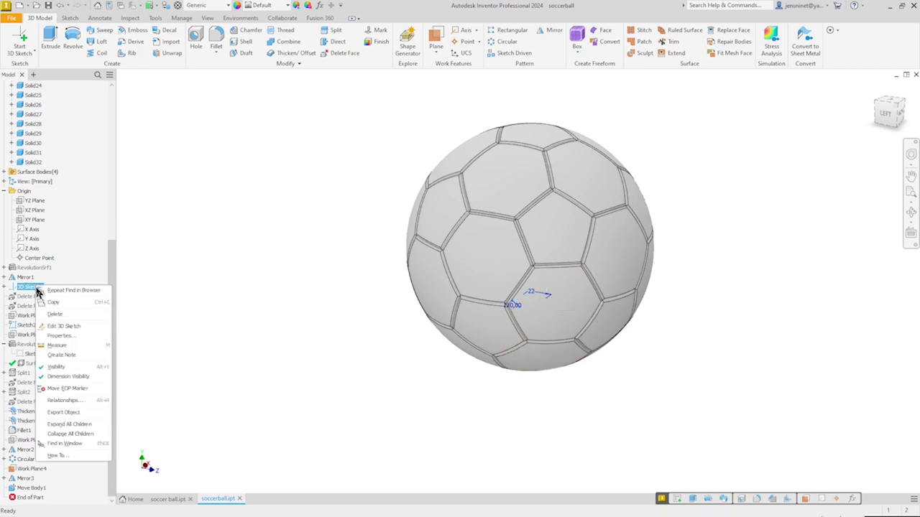
key("Escape")
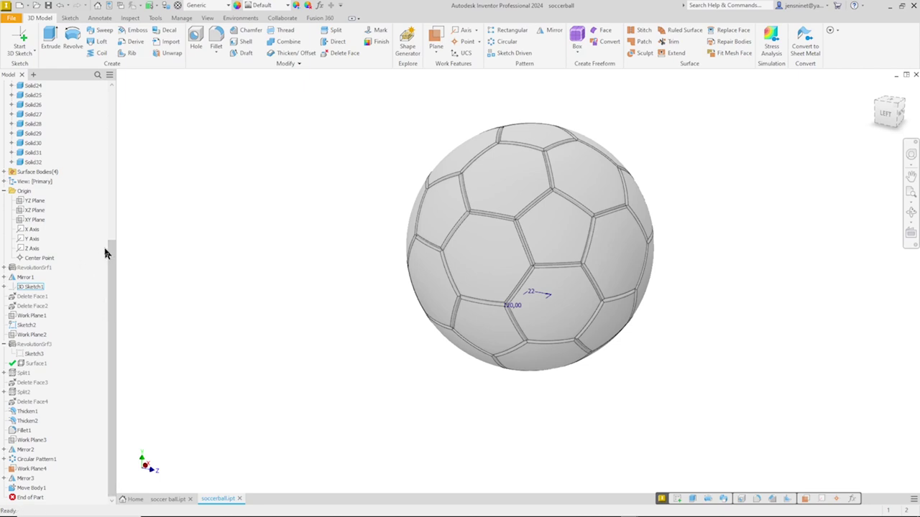
Turn off visibility of Sketch1 under RevolutionSrf1 and check the clean ball
left_click(5, 267)
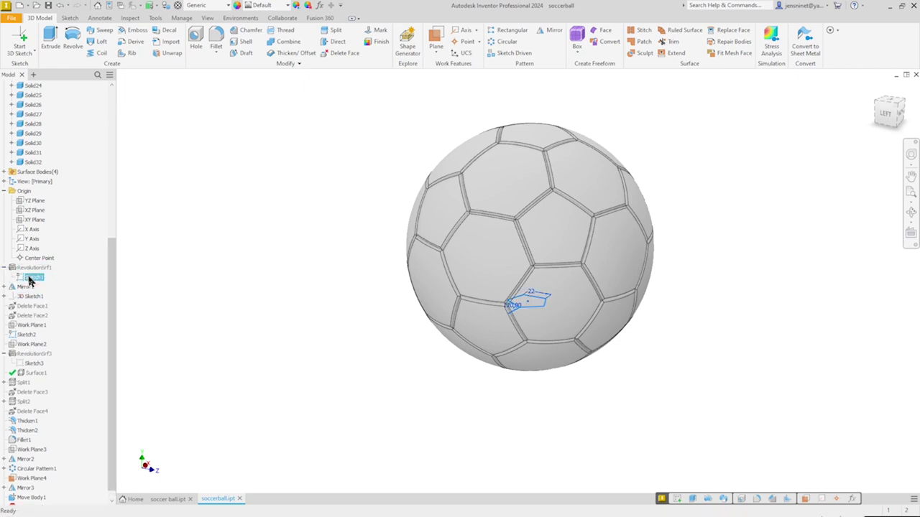
right_click(28, 277)
left_click(50, 402)
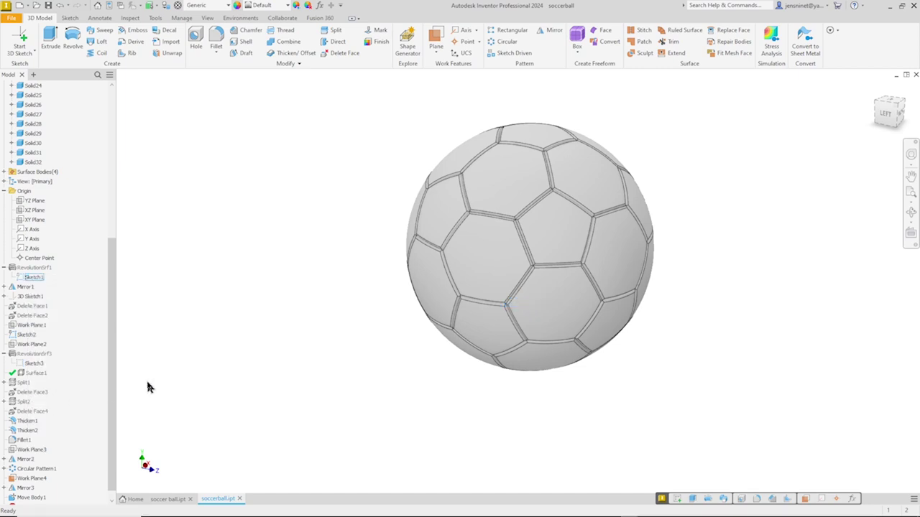
middle_click_drag(322, 365, 679, 305, "shift")
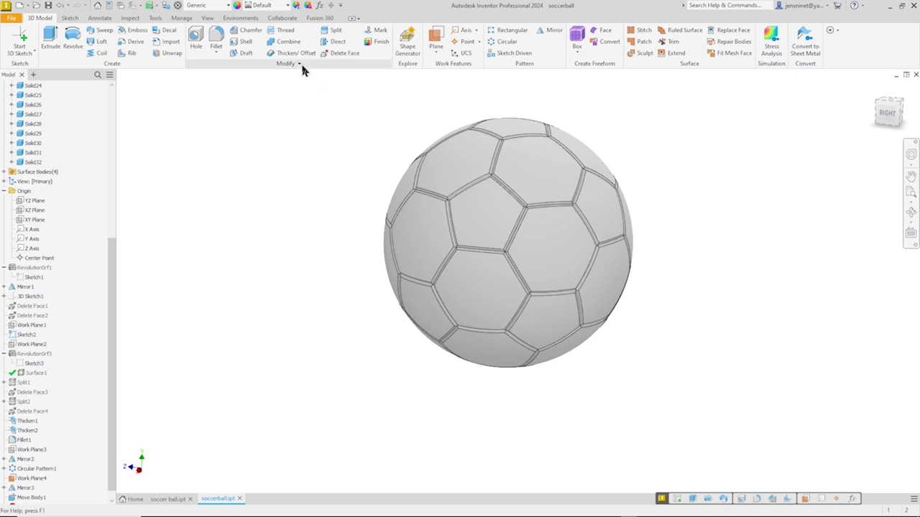
Apply the Walnut appearance to the ball, then replace it with White
left_click(286, 5)
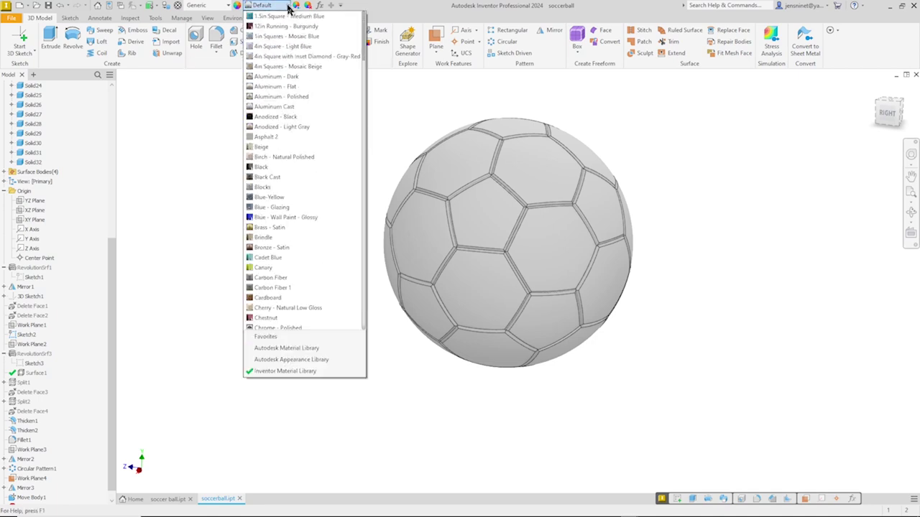
type("Walnut")
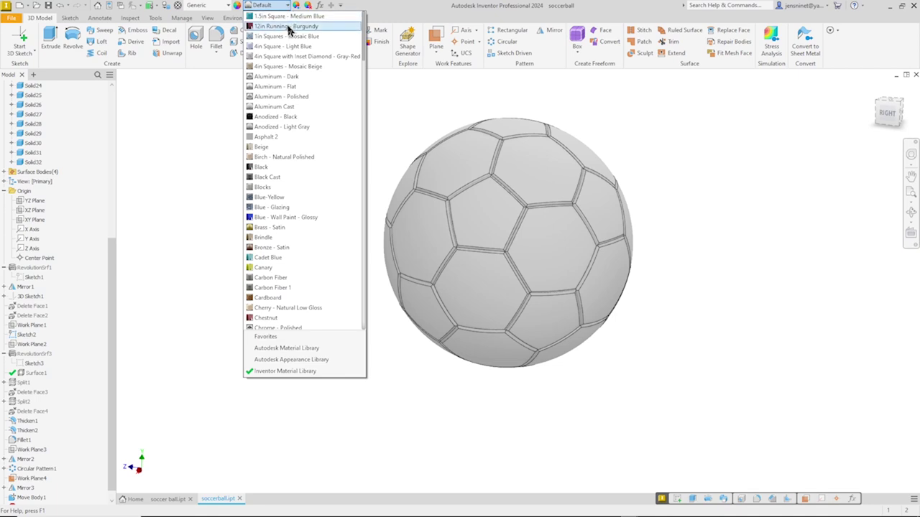
key("Return")
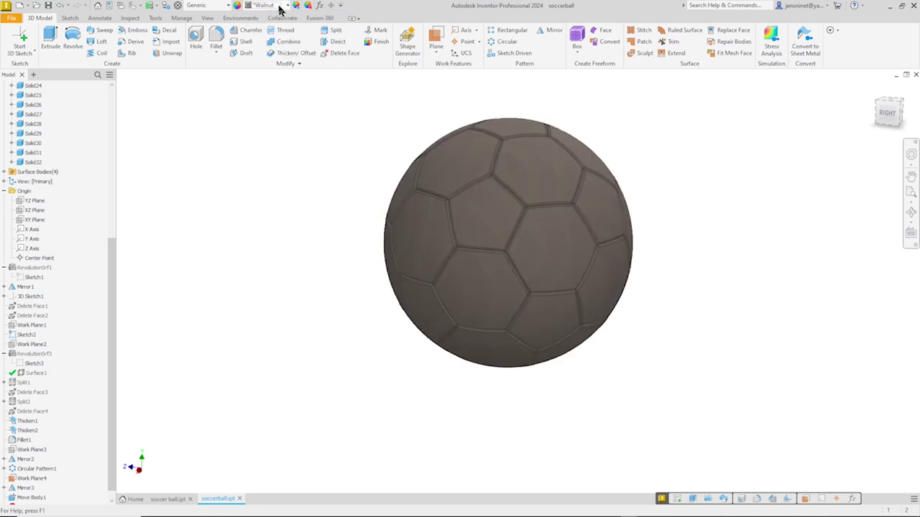
left_click(287, 5)
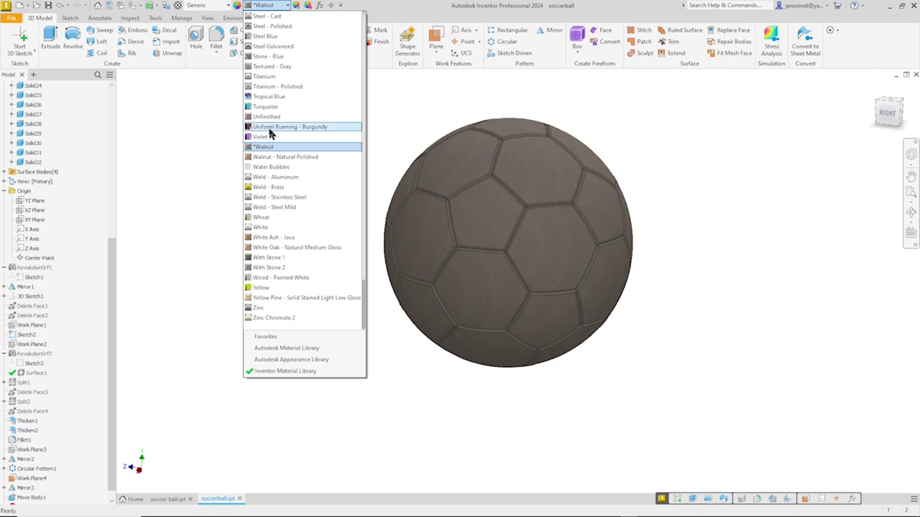
left_click(261, 229)
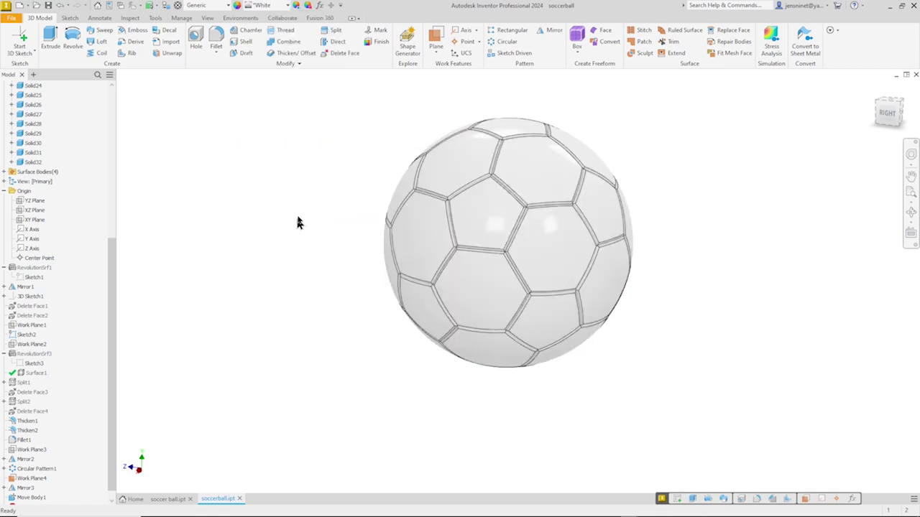
scroll(298, 218, "up", 1)
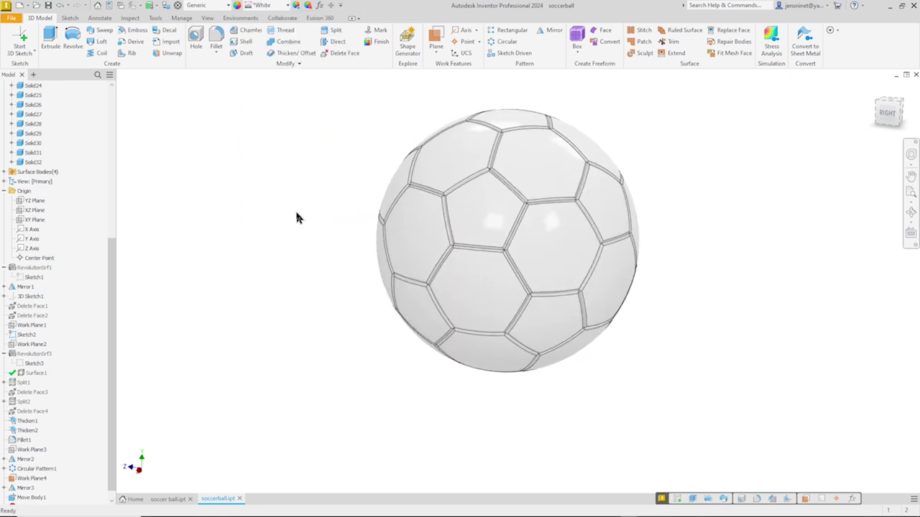
Try the Shaded with Hidden Edges visual style, then switch to plain Shaded
left_click(206, 18)
left_click(176, 57)
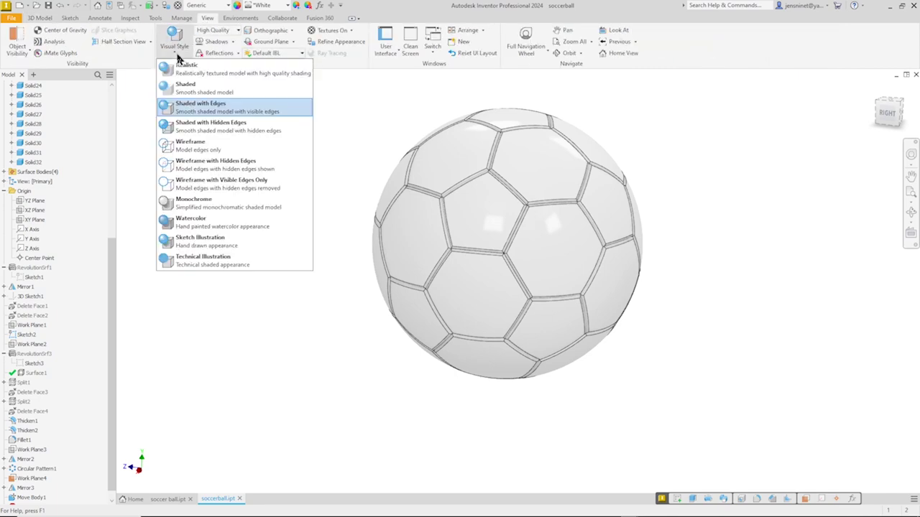
left_click(199, 131)
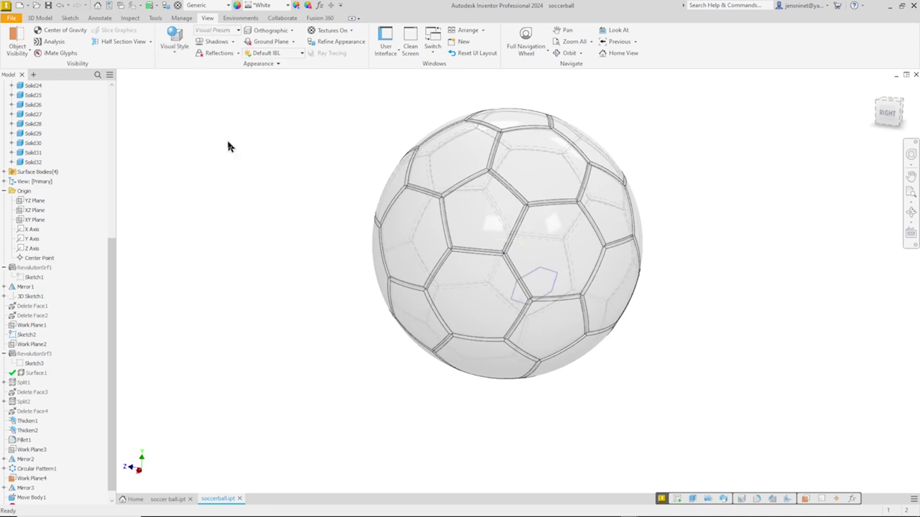
left_click(180, 56)
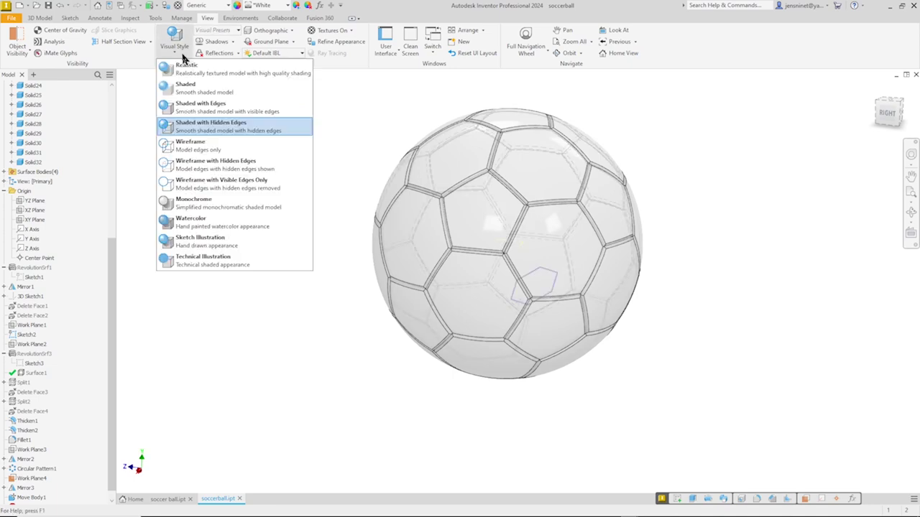
left_click(183, 89)
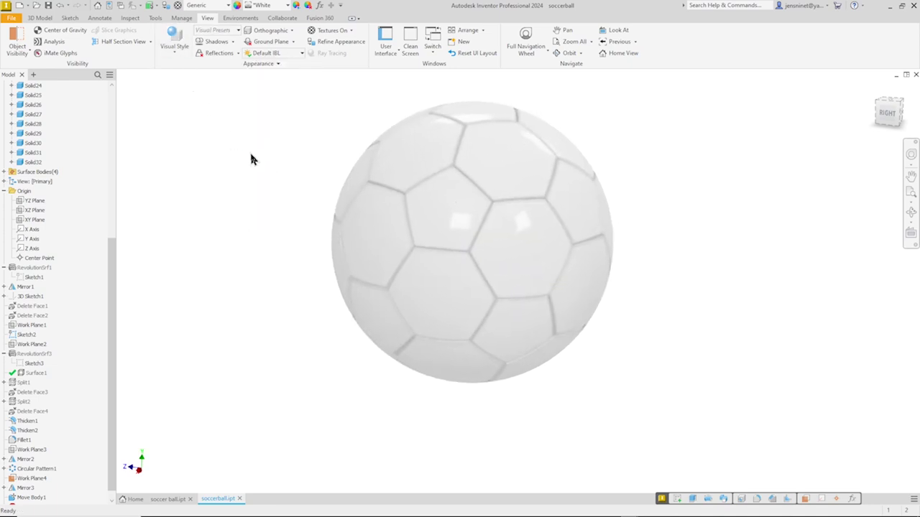
Set the selection filter to Select Bodies and pick the seven visible pentagon panels
left_click(156, 7)
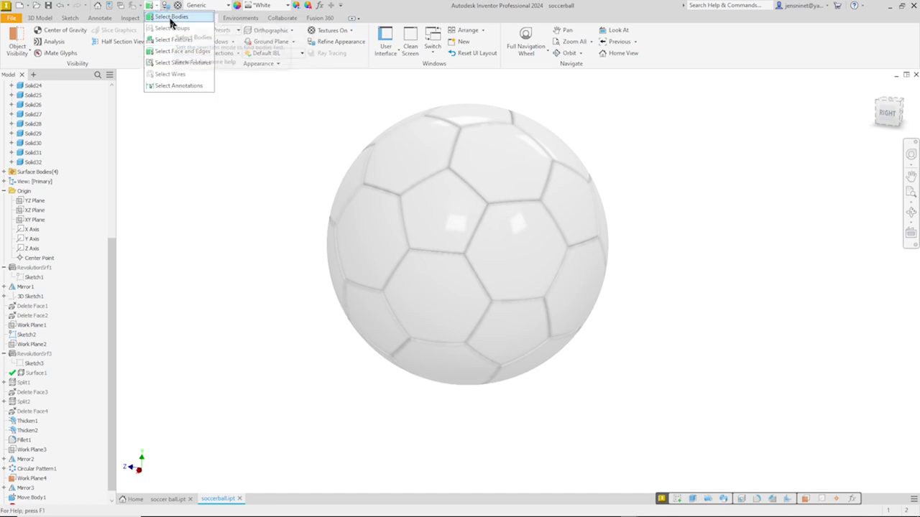
left_click(171, 18)
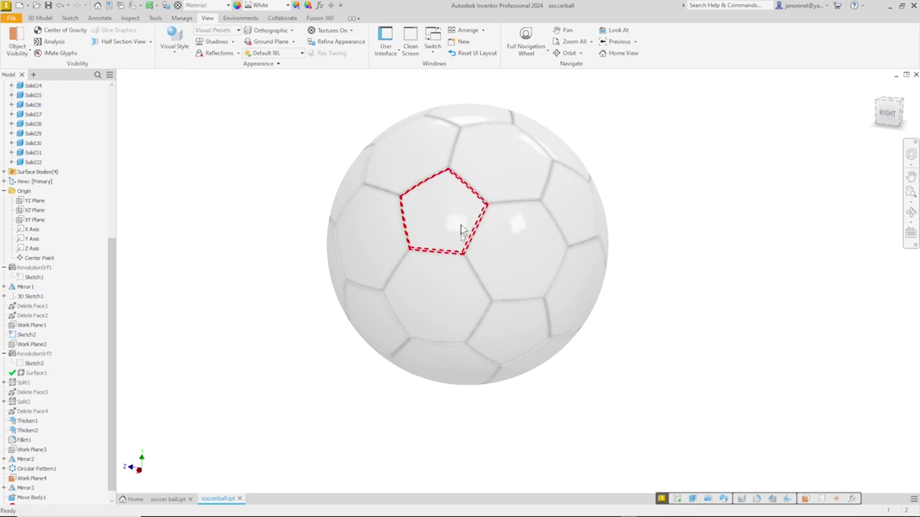
left_click(439, 223)
left_click(487, 336, "ctrl")
left_click(394, 341, "ctrl")
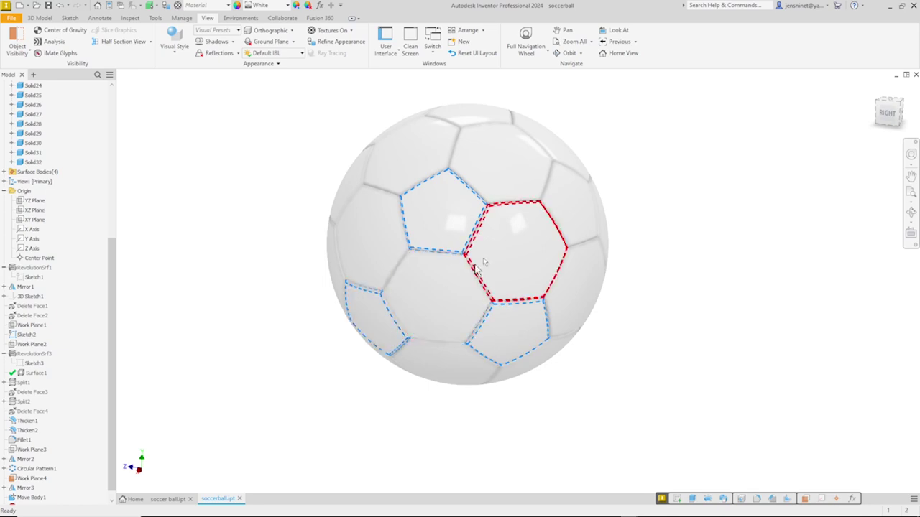
left_click(569, 217, "ctrl")
left_click(470, 115, "ctrl")
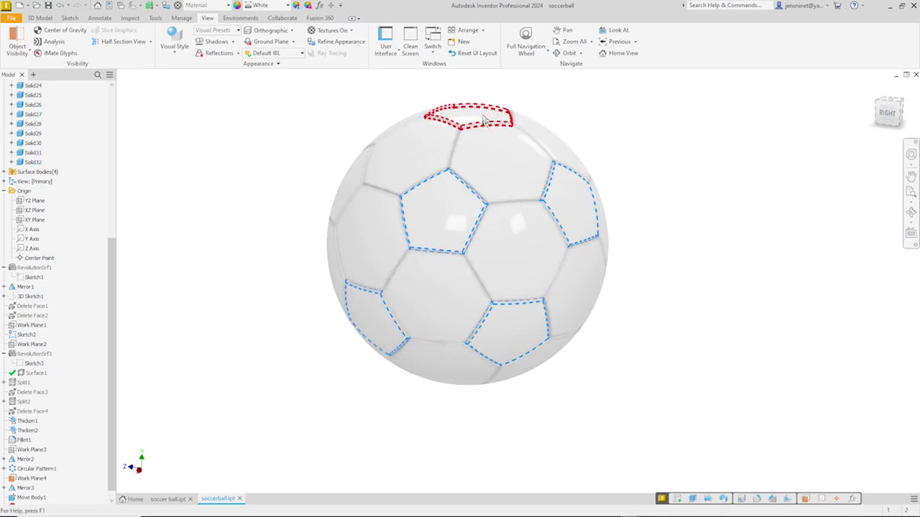
left_click(379, 210, "ctrl")
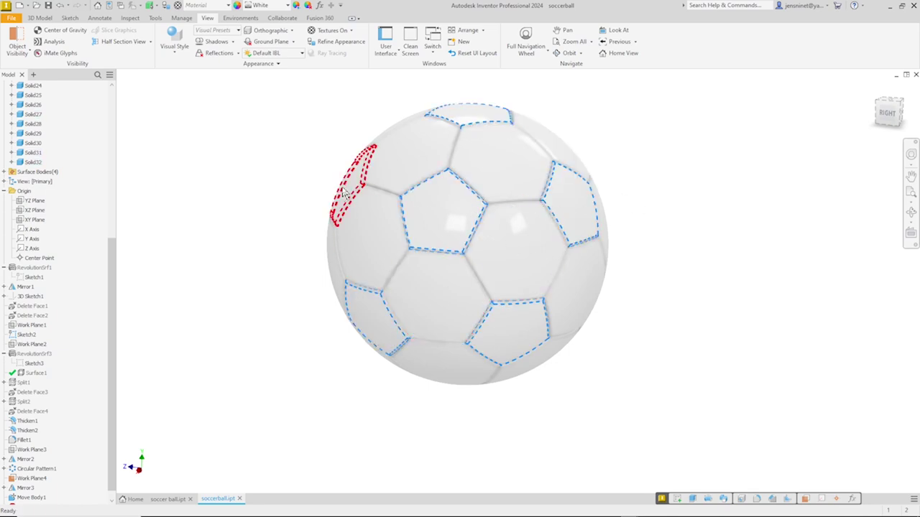
left_click(343, 191, "ctrl")
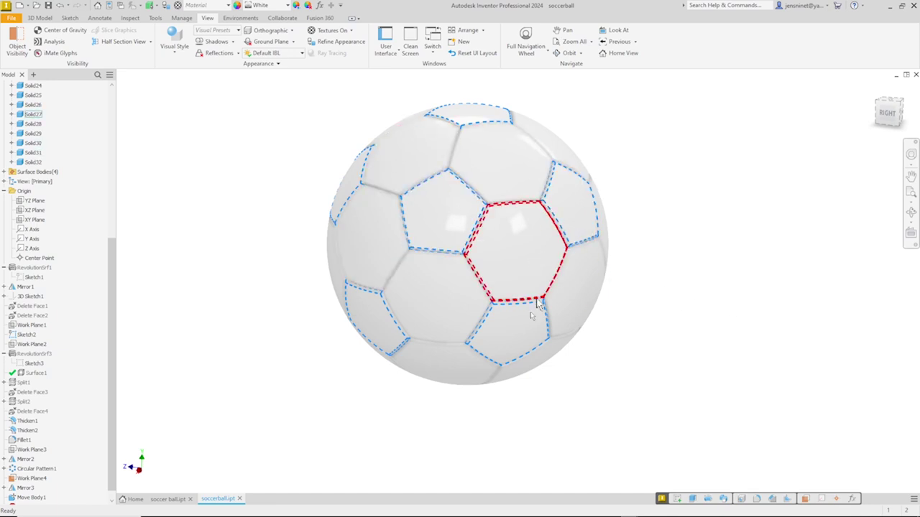
Turn the ball and add six more pentagon panels to the selection
key("F6")
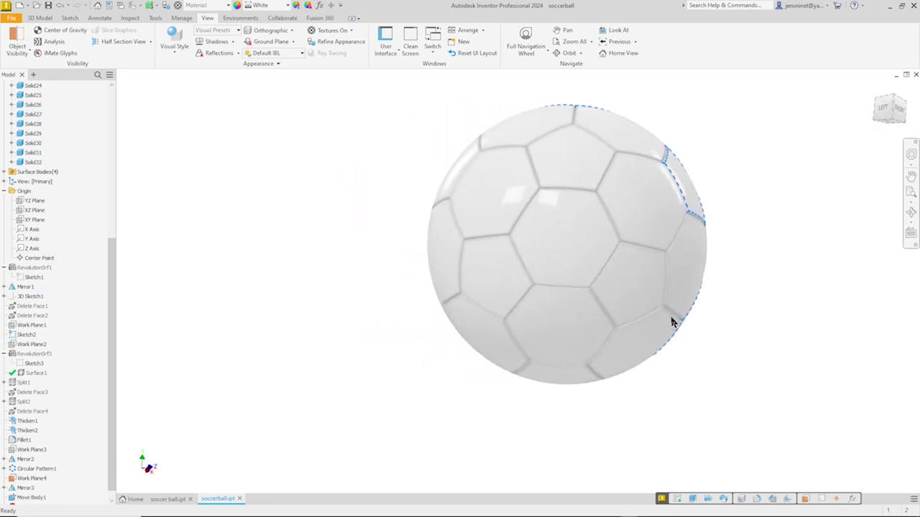
left_click(560, 293, "ctrl")
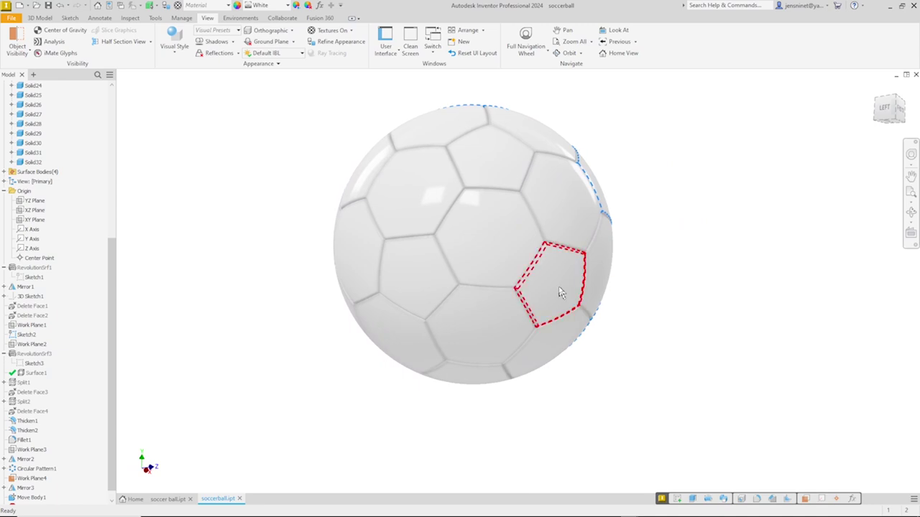
left_click(424, 295, "ctrl")
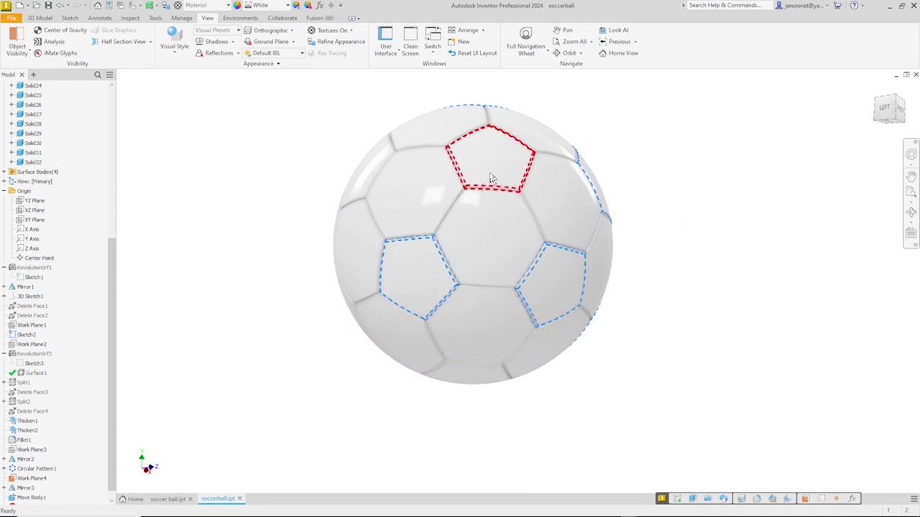
left_click(475, 181, "ctrl")
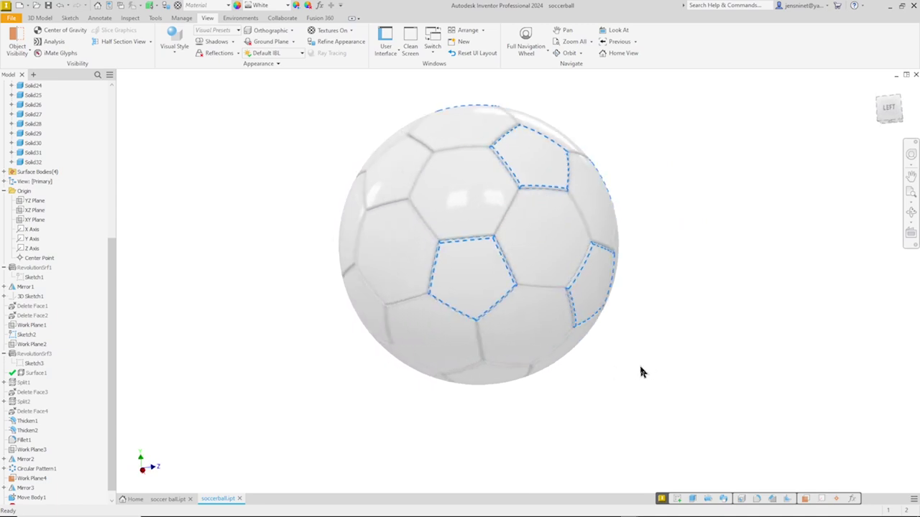
left_click(495, 186, "ctrl")
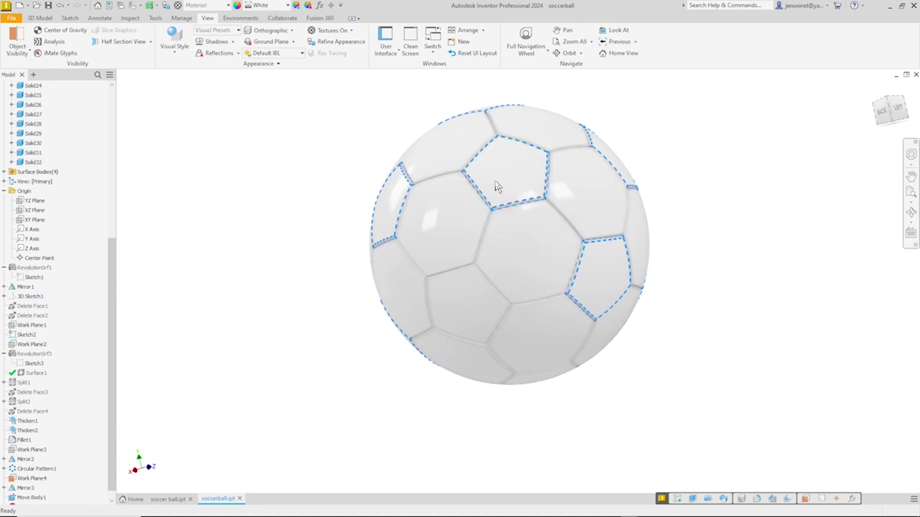
left_click(476, 309, "ctrl")
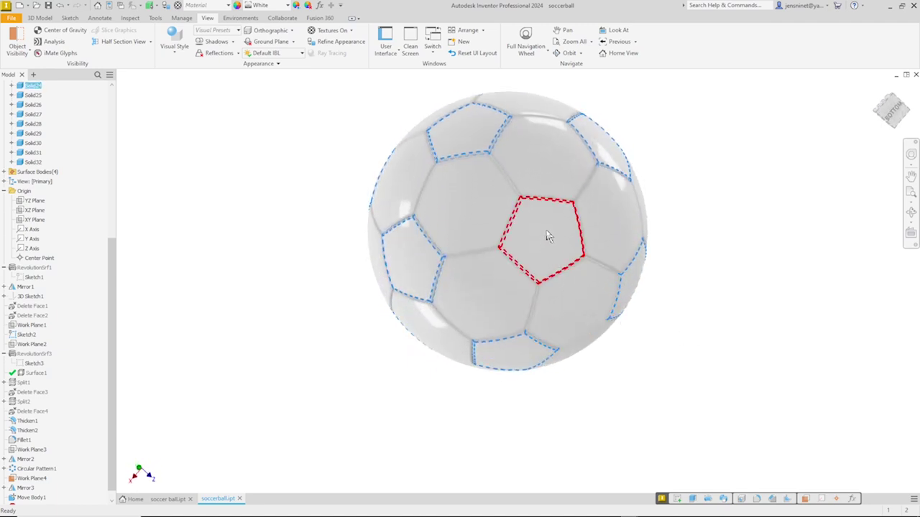
left_click(563, 257, "ctrl")
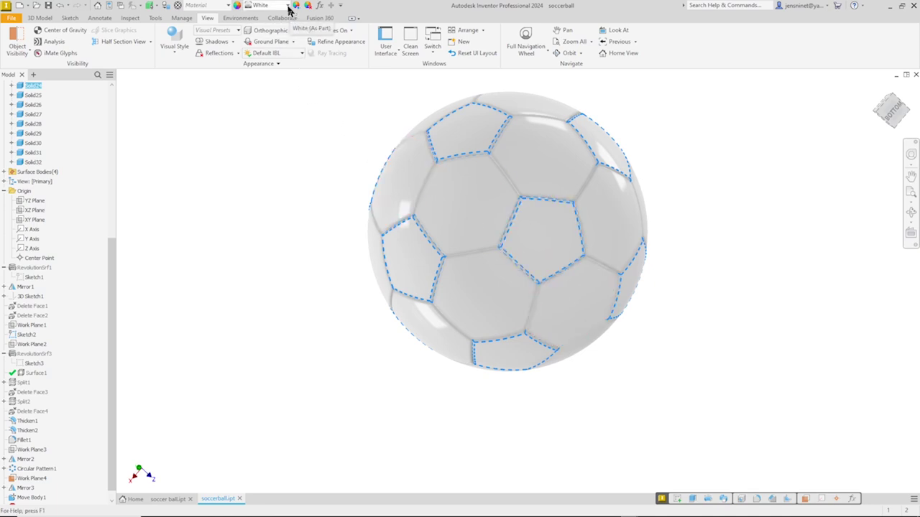
Give the selected pentagons the Dark Gray appearance and clear the selection
left_click(288, 6)
key("d")
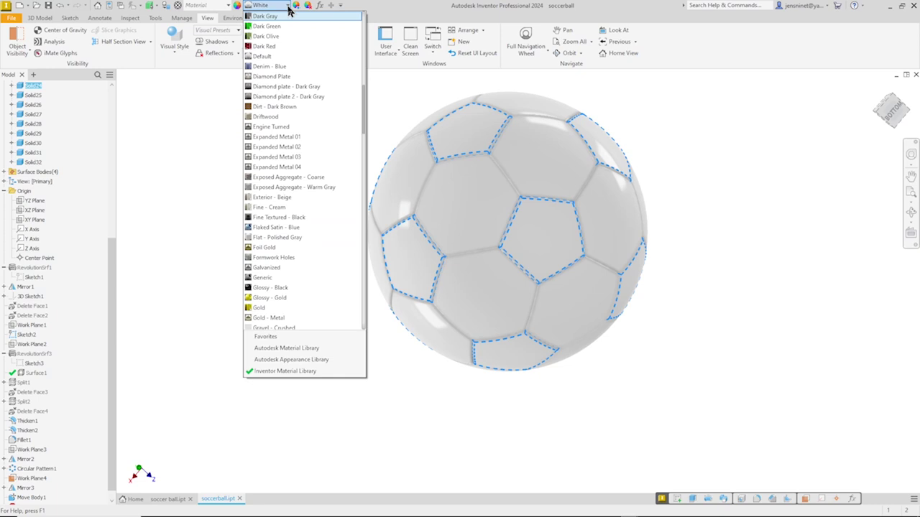
left_click(278, 16)
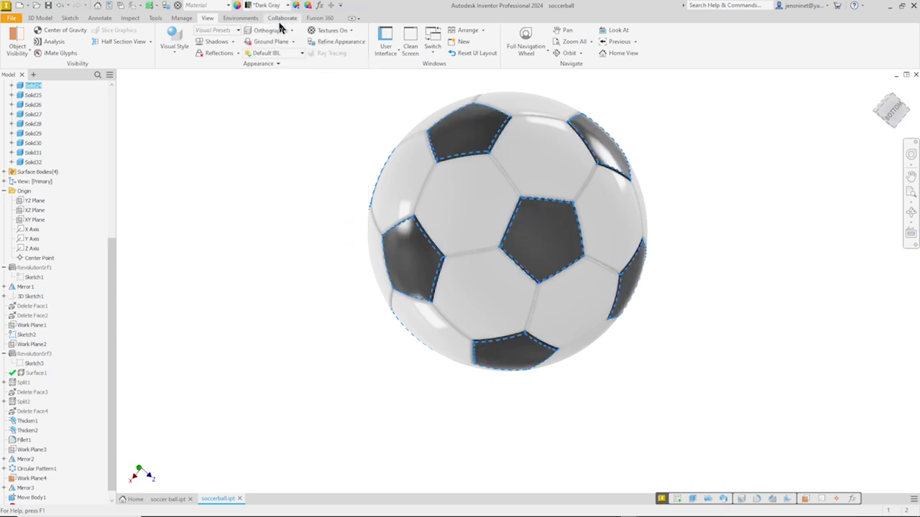
left_click(805, 227)
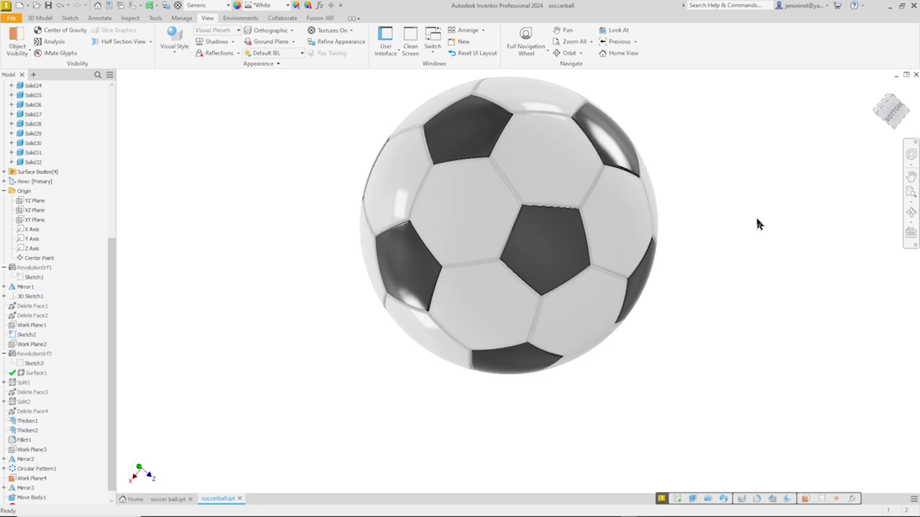
key("F5")
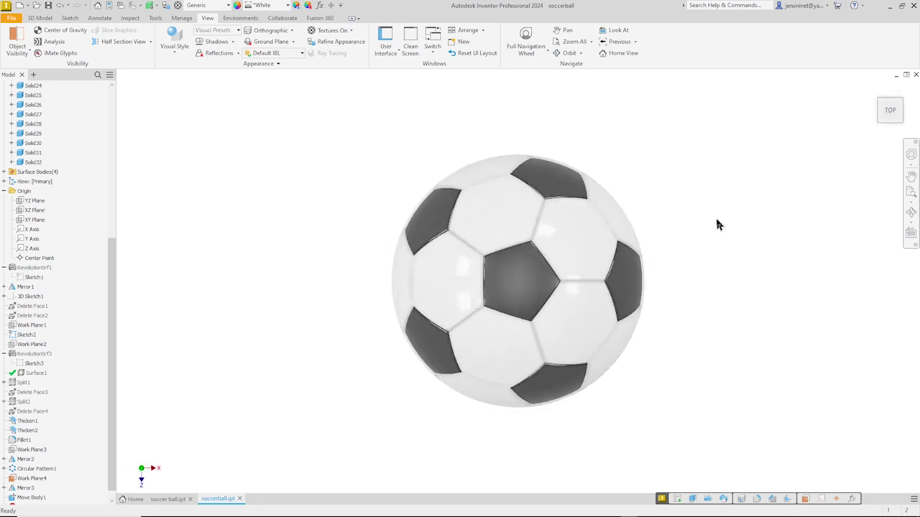
key("F5")
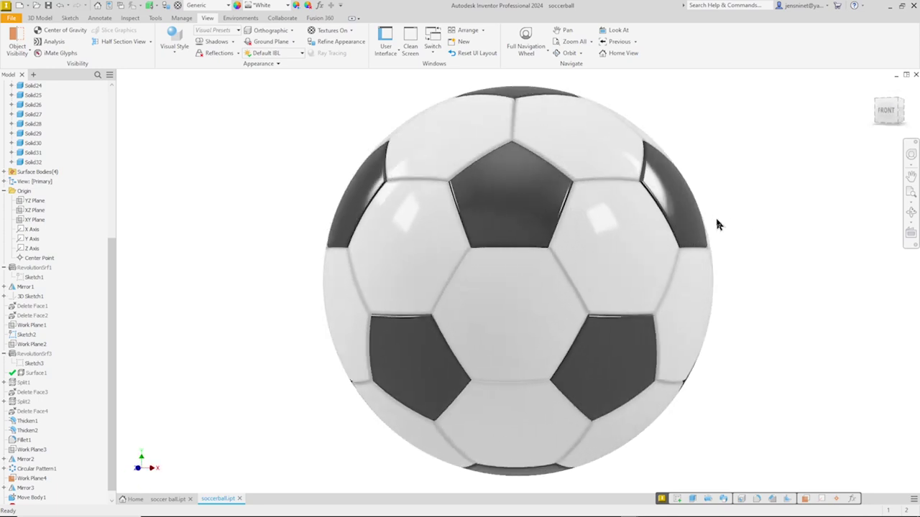
key("F5")
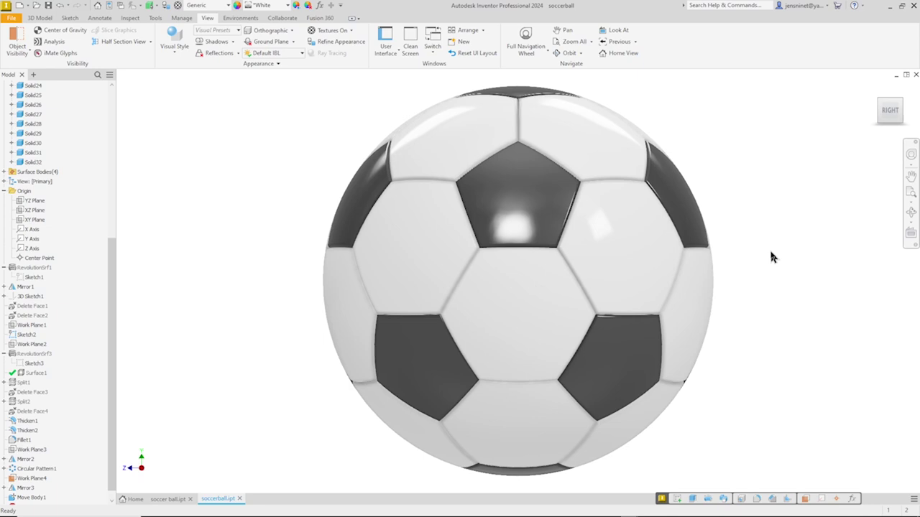